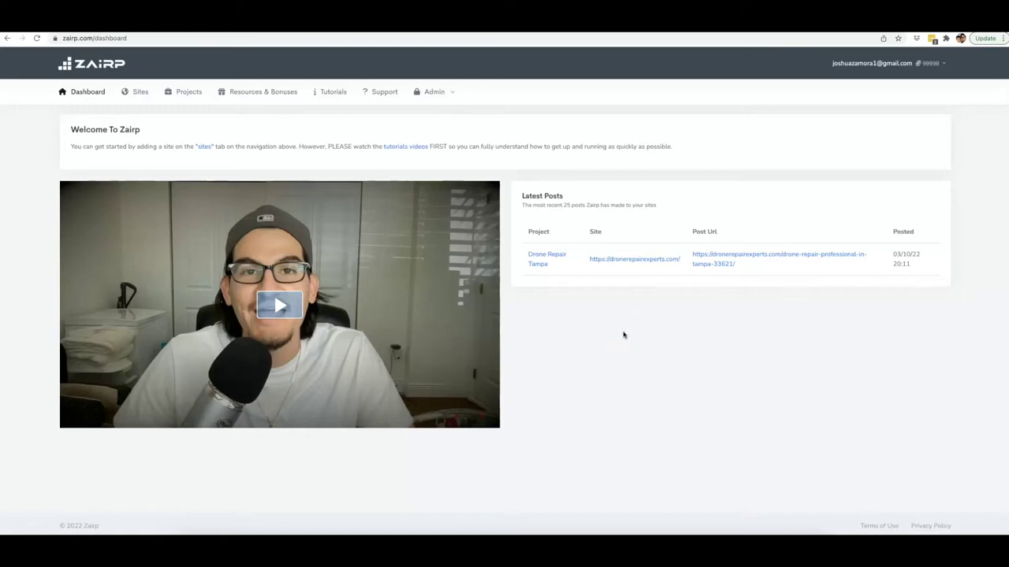
{"action": "left_click", "coordinate": [623, 335]}
{"action": "left_click", "coordinate": [621, 335]}
{"action": "left_click", "coordinate": [622, 334]}
Step: Switch to the incognito window with the Google searches and examine where dronerepairexperts.com ranks for "drone repair miami"
{"action": "key", "text": "ctrl+Up"}
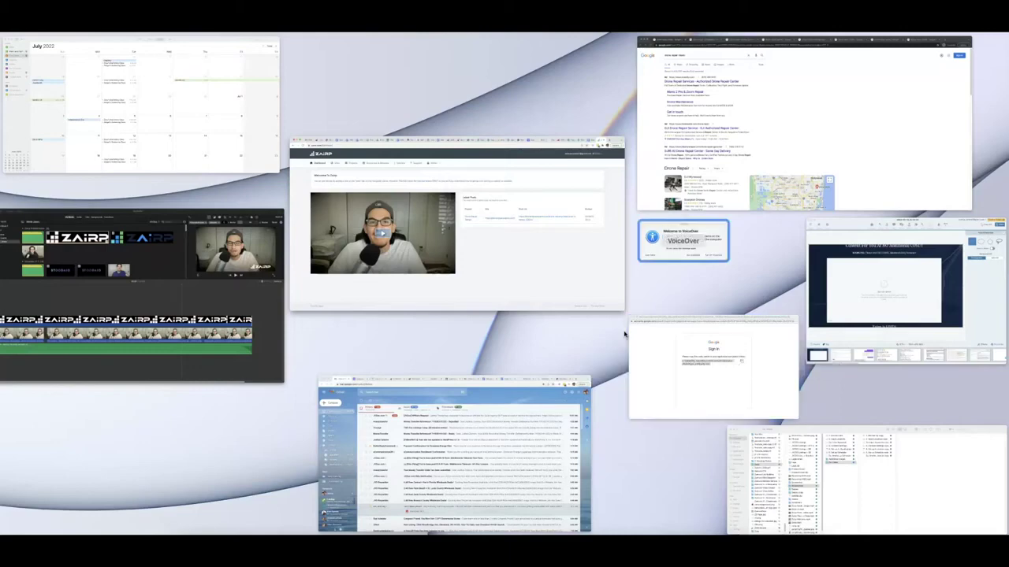
{"action": "left_click", "coordinate": [723, 165]}
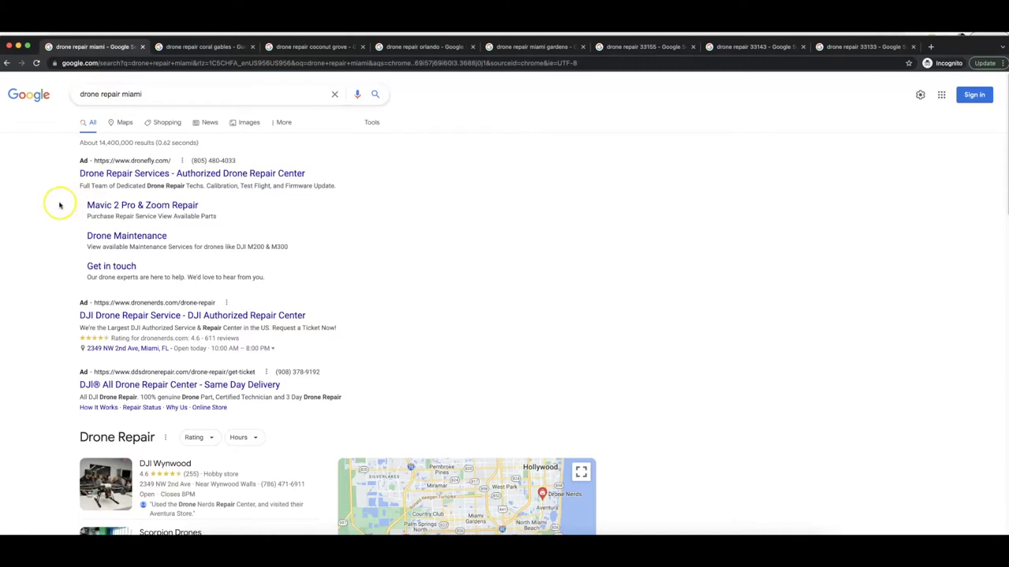
{"action": "scroll", "coordinate": [59, 205], "scroll_direction": "down", "scroll_amount": 5}
{"action": "scroll", "coordinate": [59, 205], "scroll_direction": "down", "scroll_amount": 4}
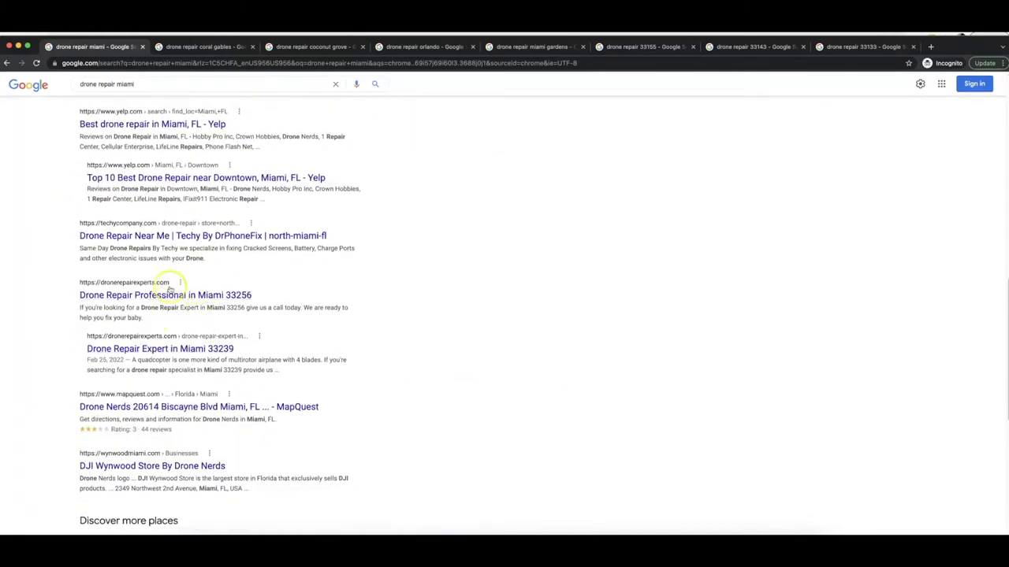
{"action": "scroll", "coordinate": [274, 294], "scroll_direction": "up", "scroll_amount": 4}
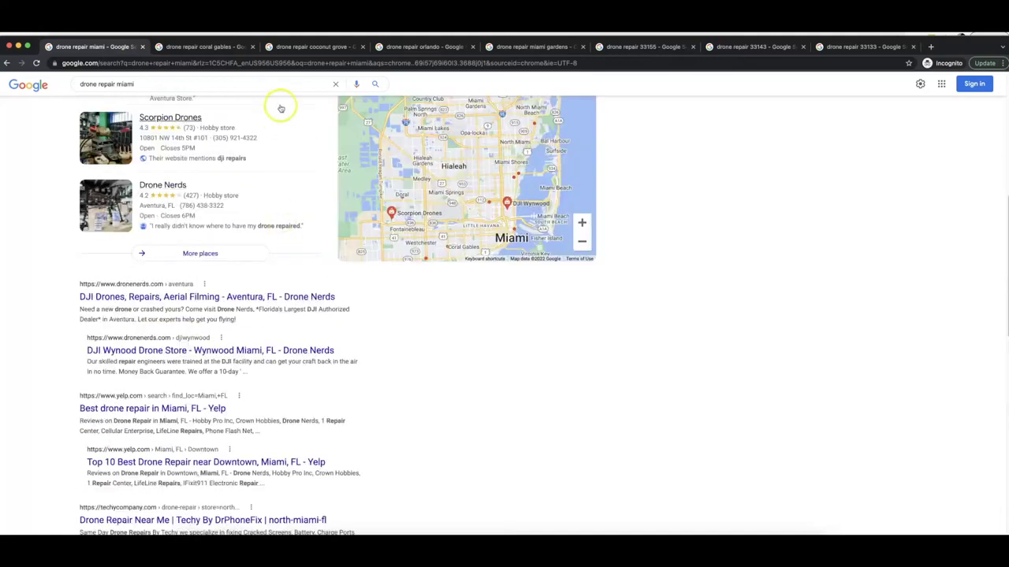
Step: Check the dronerepairexperts.com rankings in the "drone repair coral gables" and "drone repair coconut grove" search results
{"action": "left_click", "coordinate": [205, 48]}
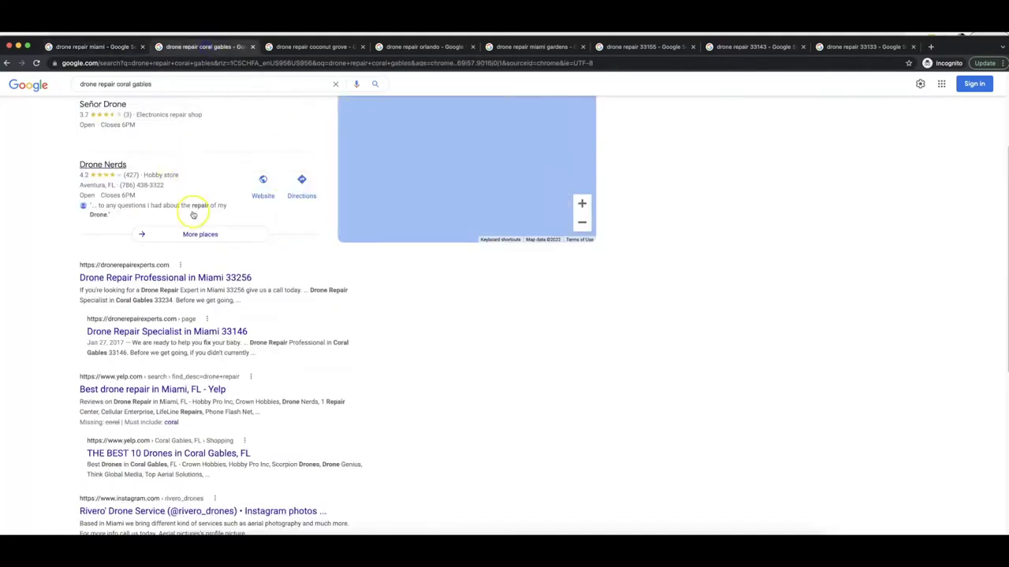
{"action": "scroll", "coordinate": [155, 288], "scroll_direction": "up", "scroll_amount": 2}
{"action": "scroll", "coordinate": [153, 259], "scroll_direction": "down", "scroll_amount": 1}
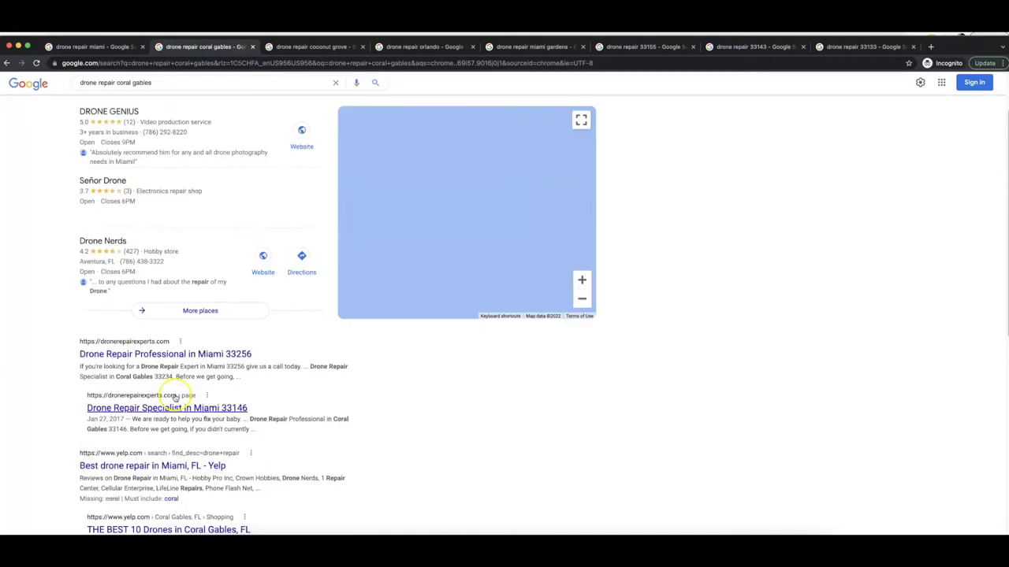
{"action": "left_click", "coordinate": [322, 46]}
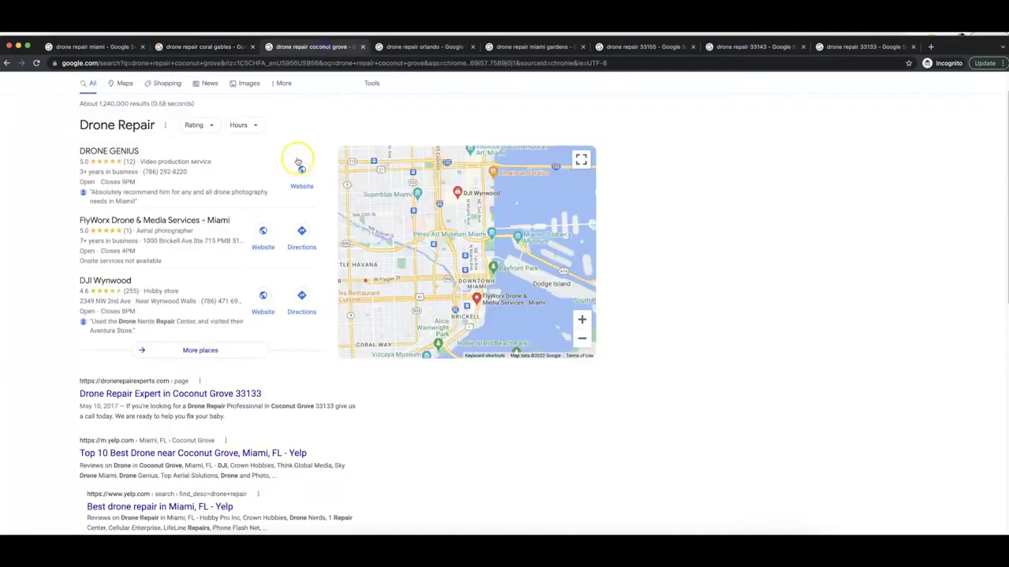
{"action": "scroll", "coordinate": [295, 156], "scroll_direction": "up", "scroll_amount": 1}
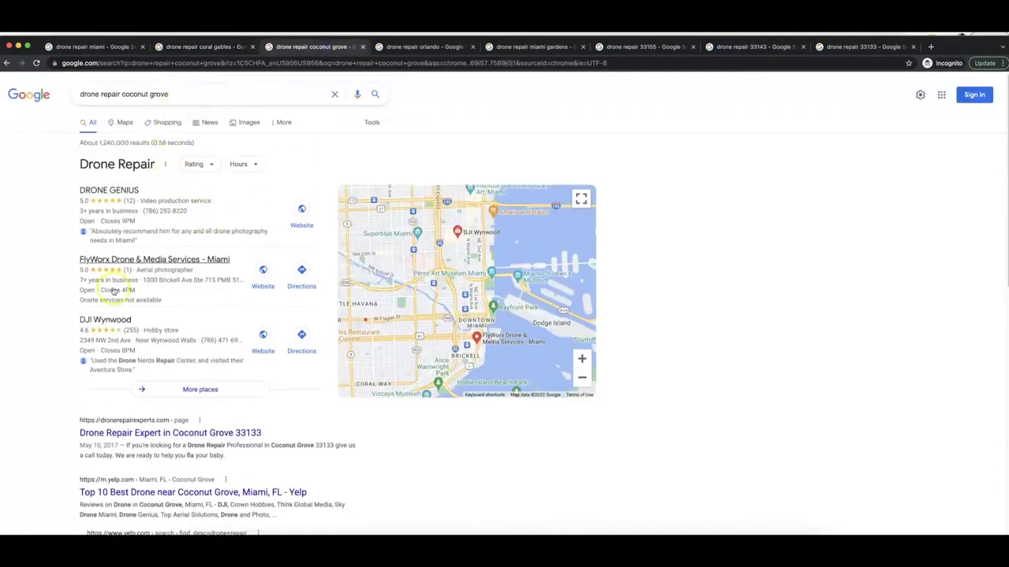
{"action": "scroll", "coordinate": [58, 335], "scroll_direction": "down", "scroll_amount": 2}
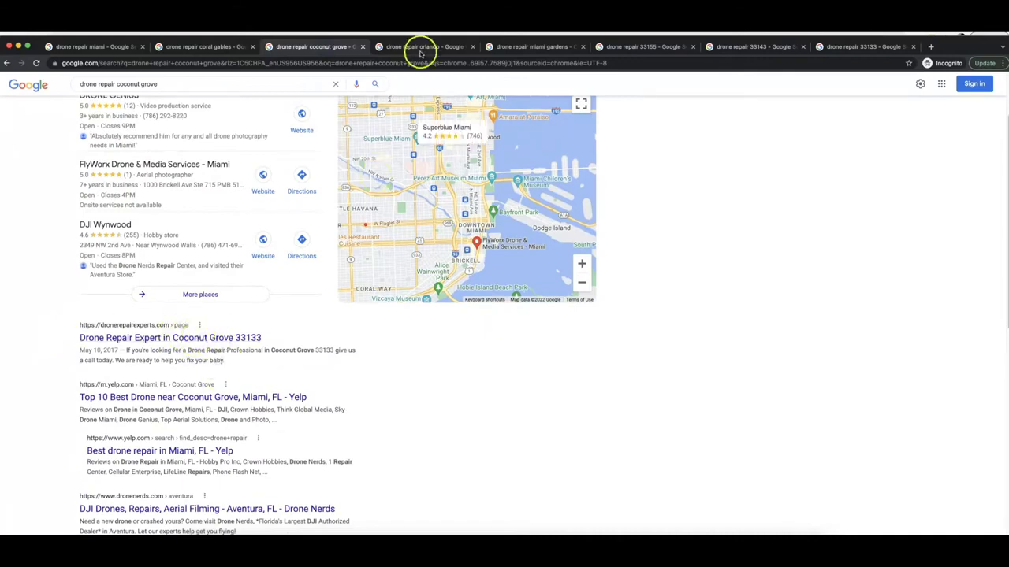
Step: Look through the "drone repair orlando" search results for the dronerepairexperts.com listing
{"action": "left_click", "coordinate": [422, 46]}
{"action": "scroll", "coordinate": [233, 158], "scroll_direction": "up", "scroll_amount": 7}
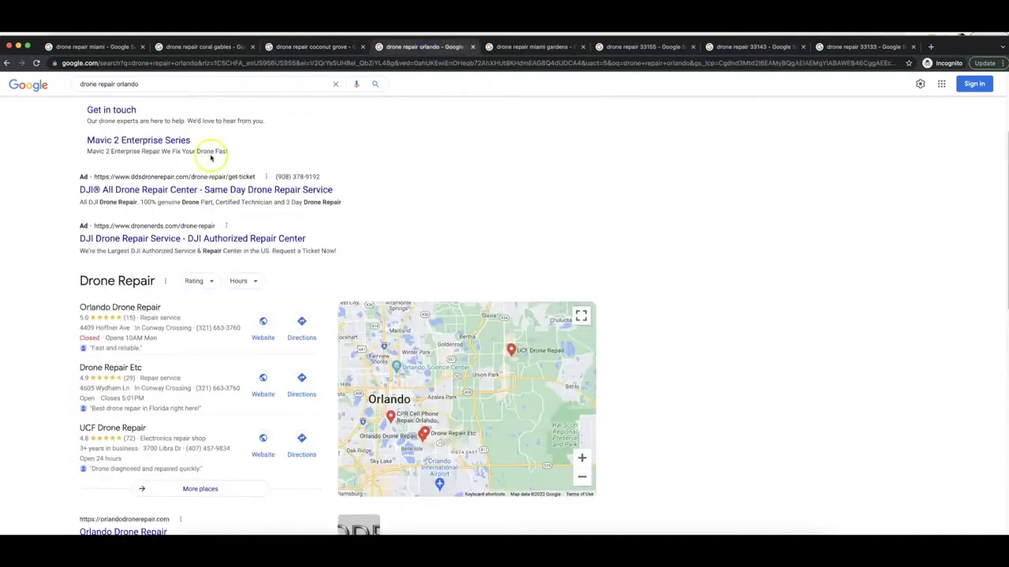
{"action": "scroll", "coordinate": [212, 155], "scroll_direction": "up", "scroll_amount": 2}
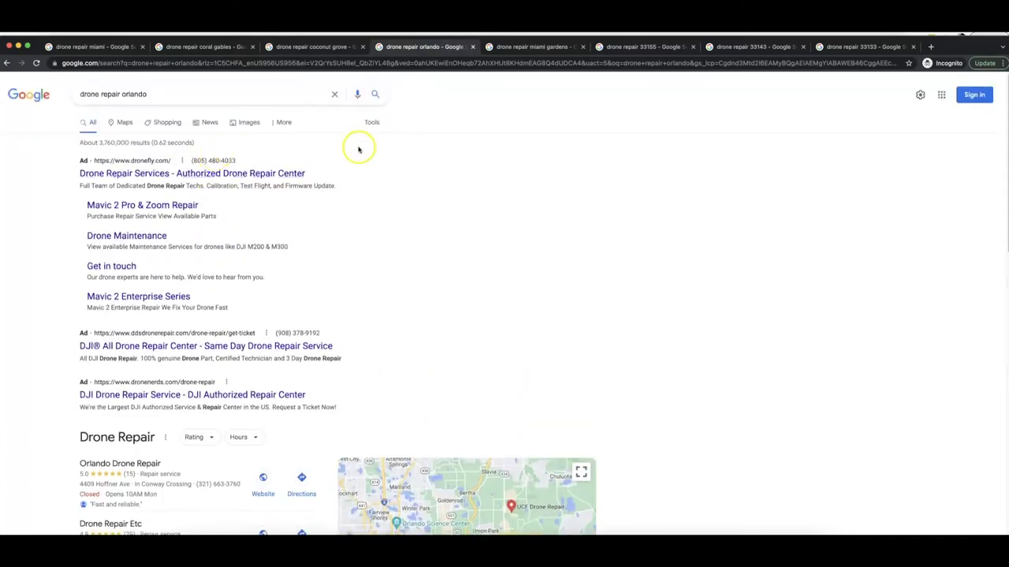
{"action": "scroll", "coordinate": [356, 149], "scroll_direction": "down", "scroll_amount": 5}
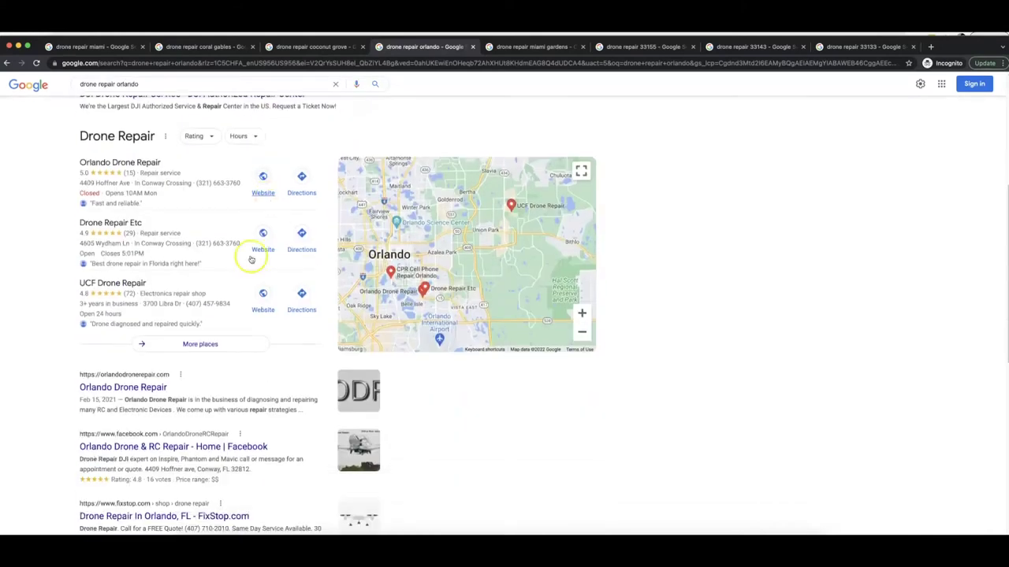
{"action": "scroll", "coordinate": [226, 347], "scroll_direction": "down", "scroll_amount": 3}
{"action": "scroll", "coordinate": [165, 383], "scroll_direction": "down", "scroll_amount": 3}
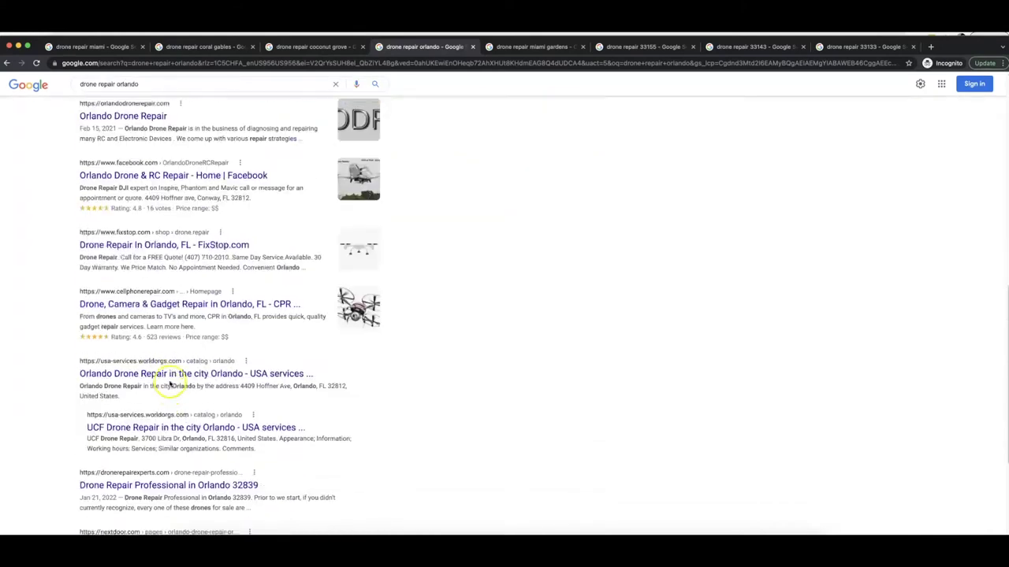
{"action": "scroll", "coordinate": [170, 381], "scroll_direction": "down", "scroll_amount": 1}
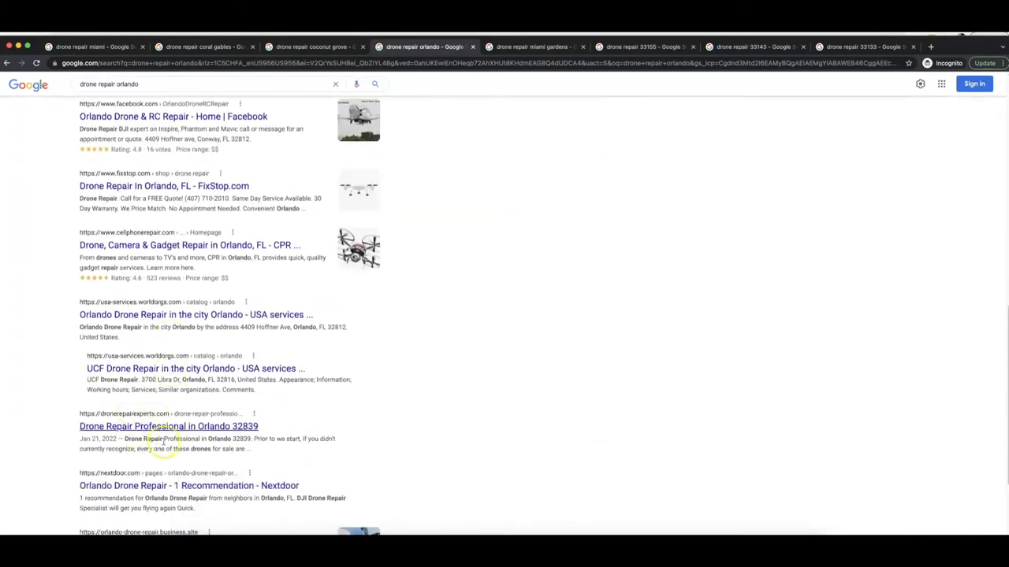
Step: Look through the "drone repair miami gardens" search results for the dronerepairexperts.com listings
{"action": "left_click", "coordinate": [539, 47]}
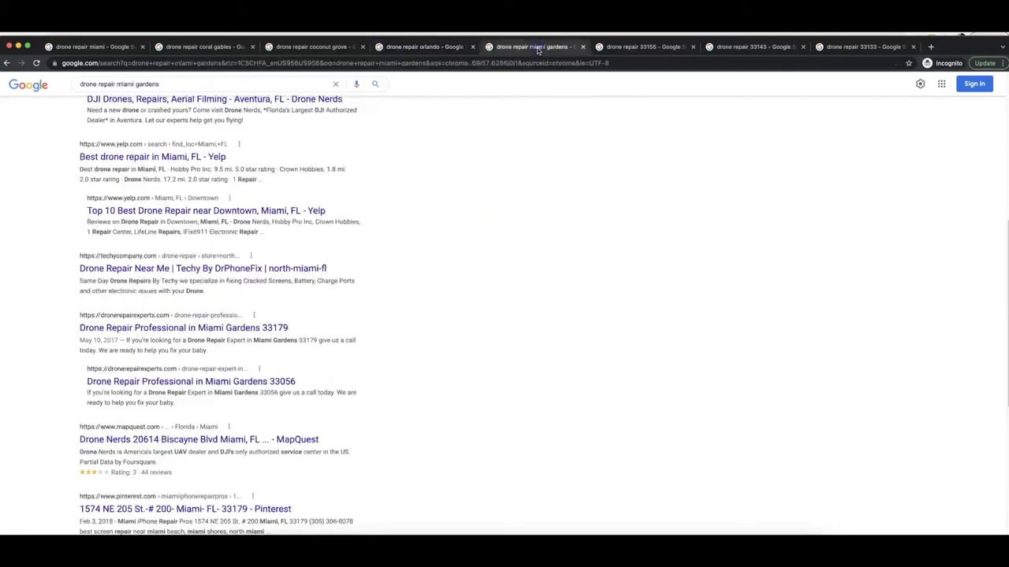
{"action": "scroll", "coordinate": [242, 253], "scroll_direction": "up", "scroll_amount": 6}
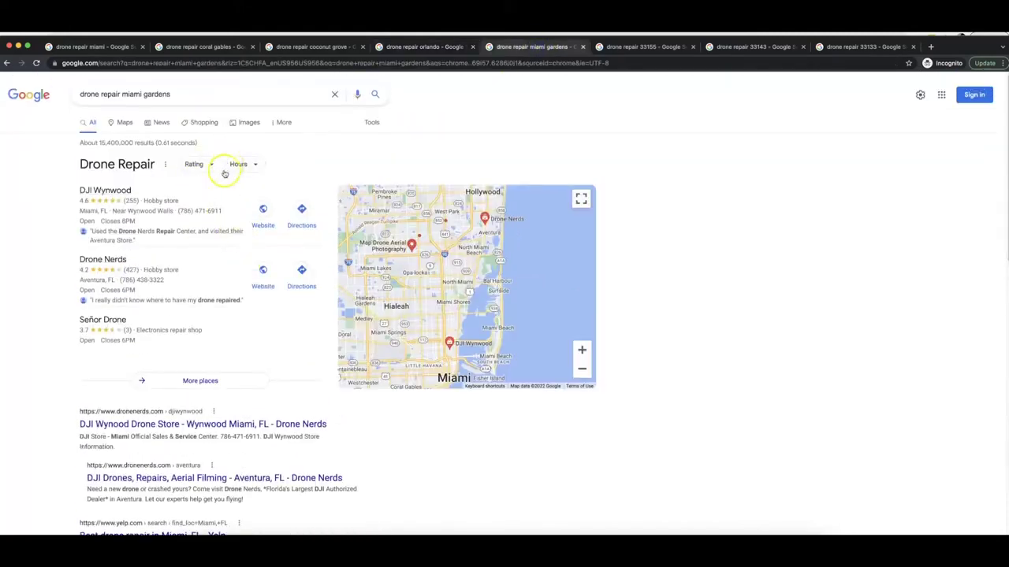
{"action": "scroll", "coordinate": [229, 236], "scroll_direction": "down", "scroll_amount": 2}
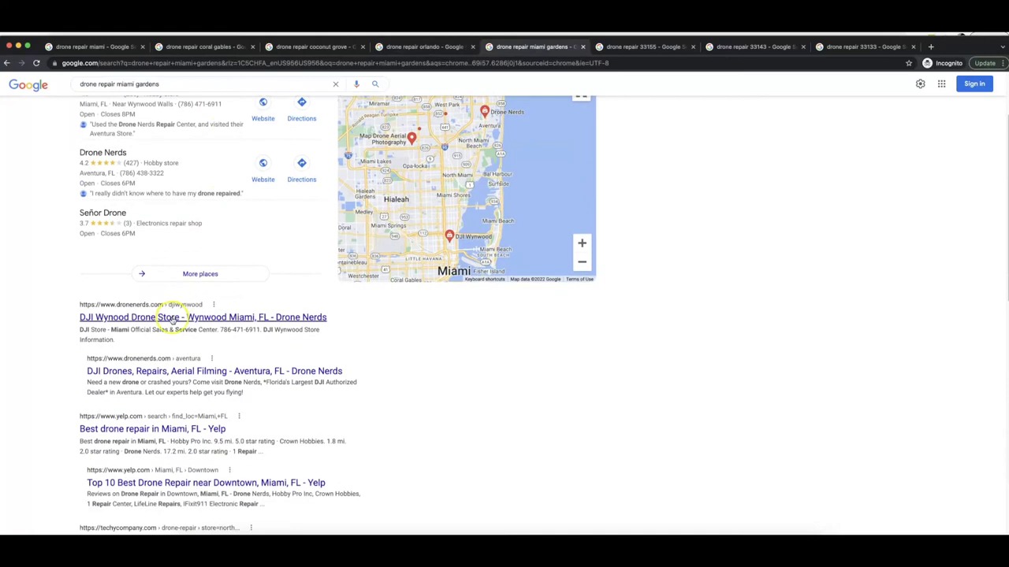
{"action": "scroll", "coordinate": [160, 343], "scroll_direction": "down", "scroll_amount": 4}
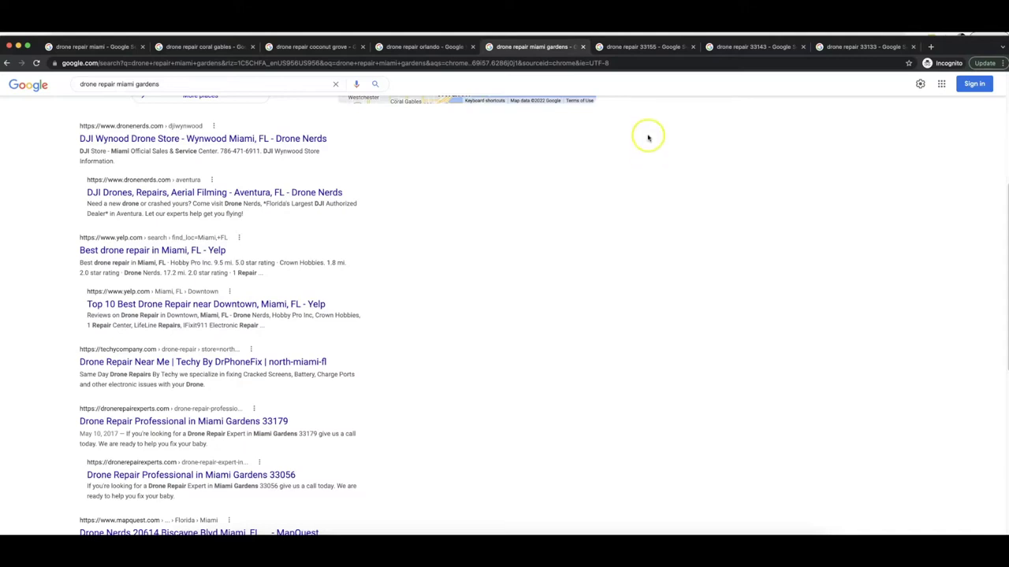
Step: Examine the "drone repair 33155" search results for the dronerepairexperts.com listing
{"action": "left_click", "coordinate": [646, 48]}
{"action": "scroll", "coordinate": [252, 225], "scroll_direction": "up", "scroll_amount": 5}
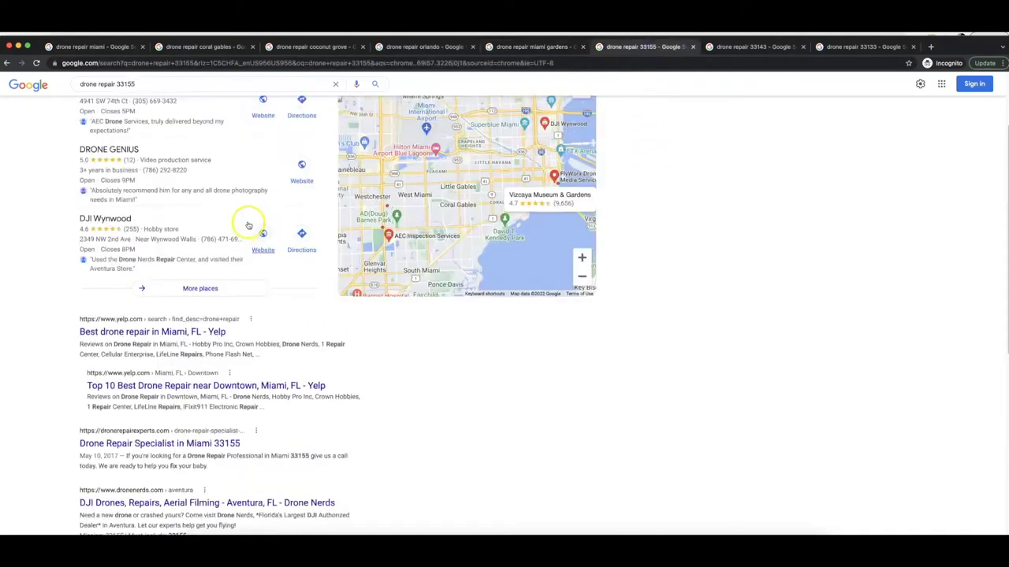
{"action": "scroll", "coordinate": [141, 99], "scroll_direction": "down", "scroll_amount": 1}
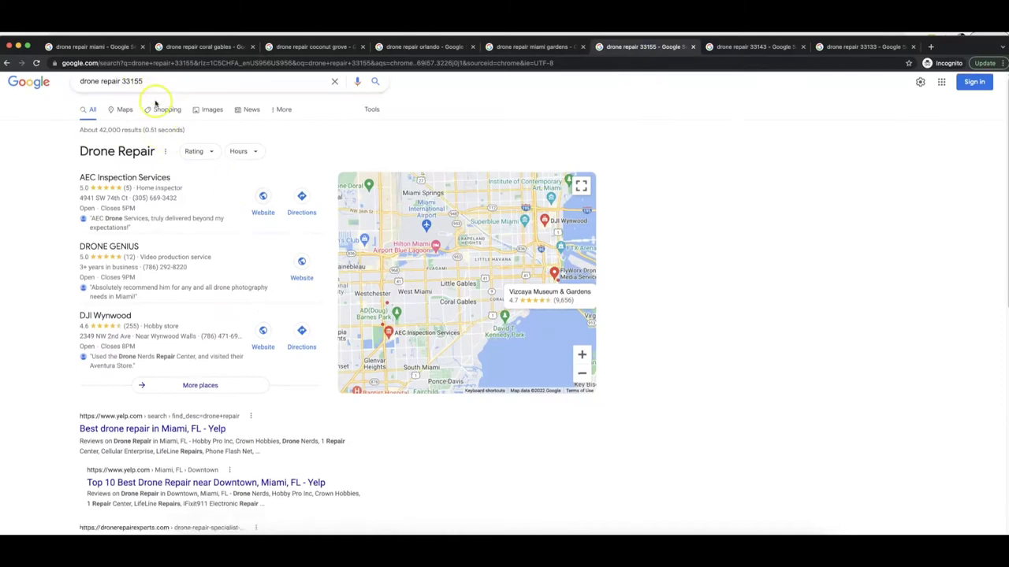
{"action": "scroll", "coordinate": [193, 295], "scroll_direction": "down", "scroll_amount": 4}
{"action": "scroll", "coordinate": [193, 296], "scroll_direction": "down", "scroll_amount": 2}
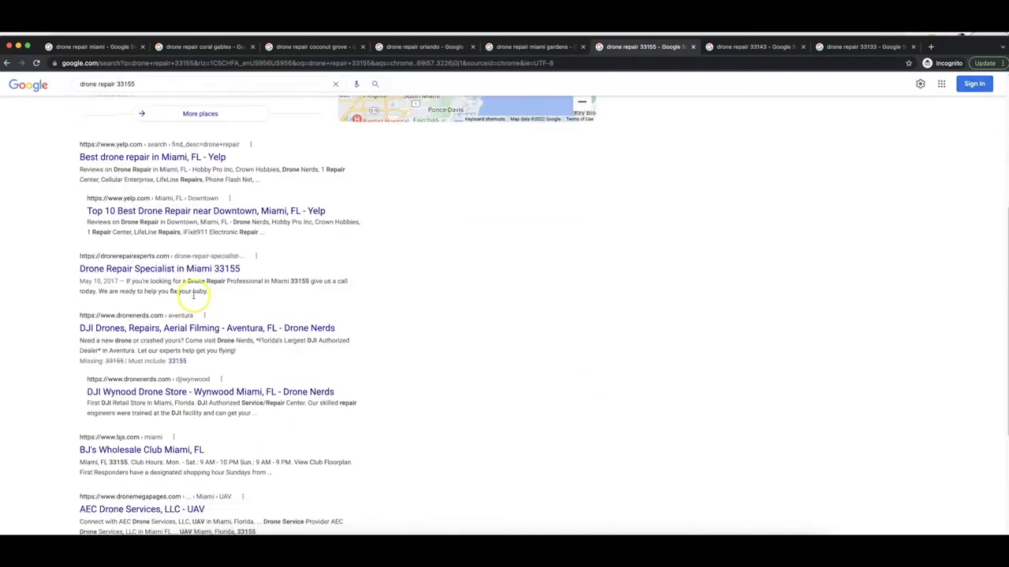
Step: Check the dronerepairexperts.com rankings in the search results for "drone repair 33143" and "drone repair 33133"
{"action": "left_click", "coordinate": [745, 47]}
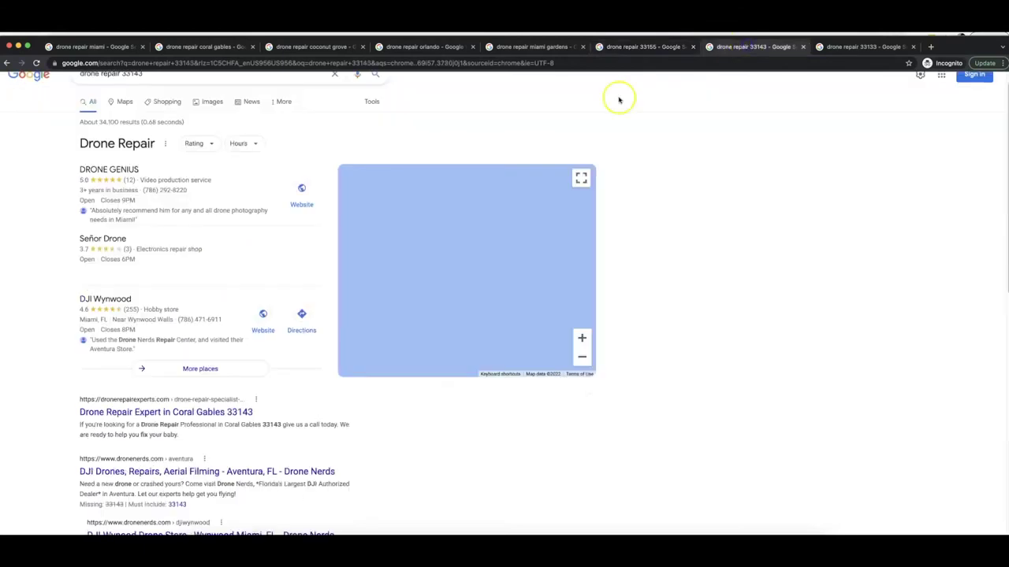
{"action": "scroll", "coordinate": [146, 110], "scroll_direction": "up", "scroll_amount": 1}
{"action": "scroll", "coordinate": [181, 322], "scroll_direction": "down", "scroll_amount": 3}
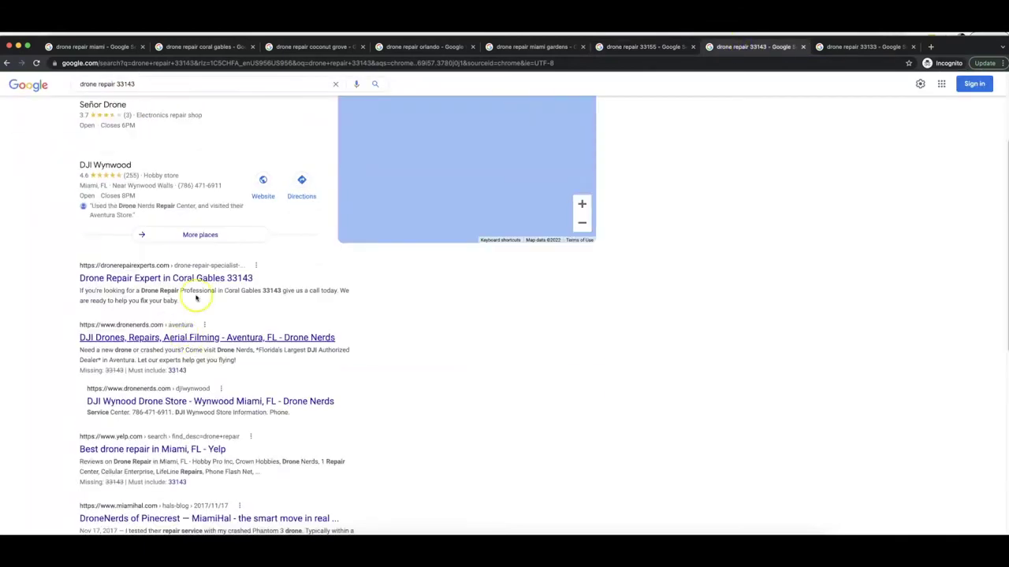
{"action": "left_click", "coordinate": [840, 46]}
{"action": "scroll", "coordinate": [154, 299], "scroll_direction": "down", "scroll_amount": 1}
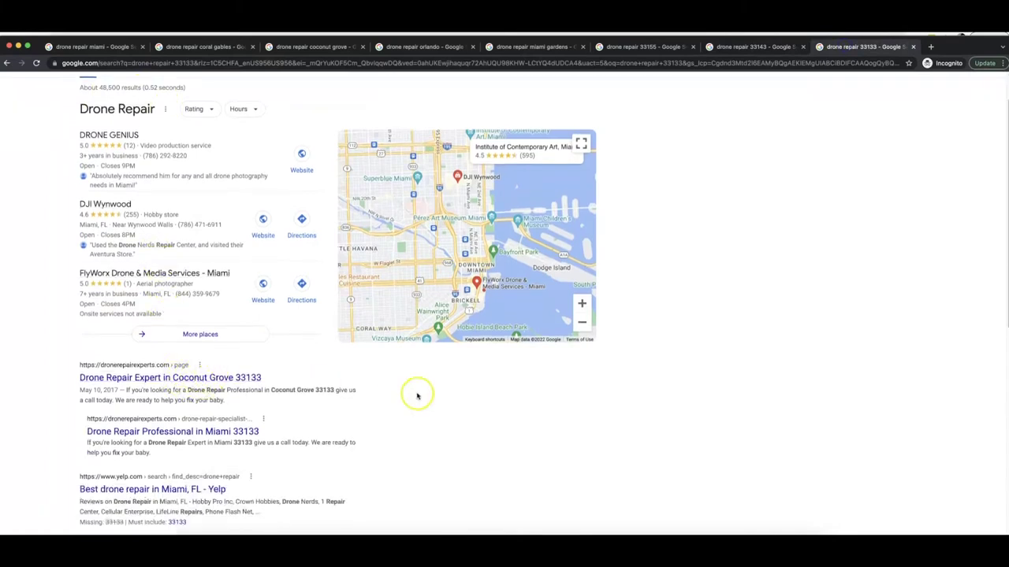
{"action": "scroll", "coordinate": [430, 394], "scroll_direction": "up", "scroll_amount": 1}
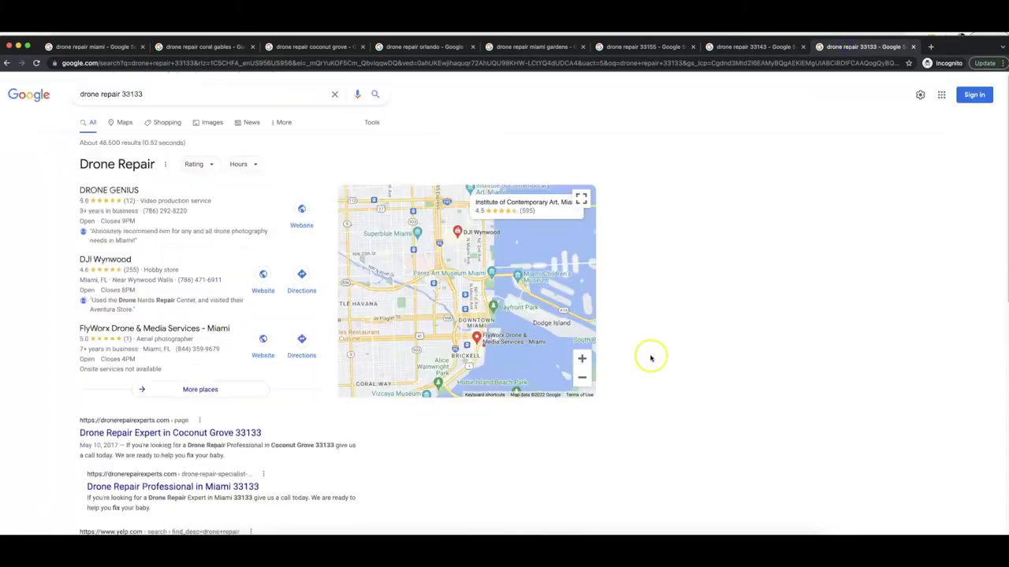
Step: Switch back to Zairp, view the list of connected sites and open the form for adding a WordPress site
{"action": "left_click", "coordinate": [723, 291]}
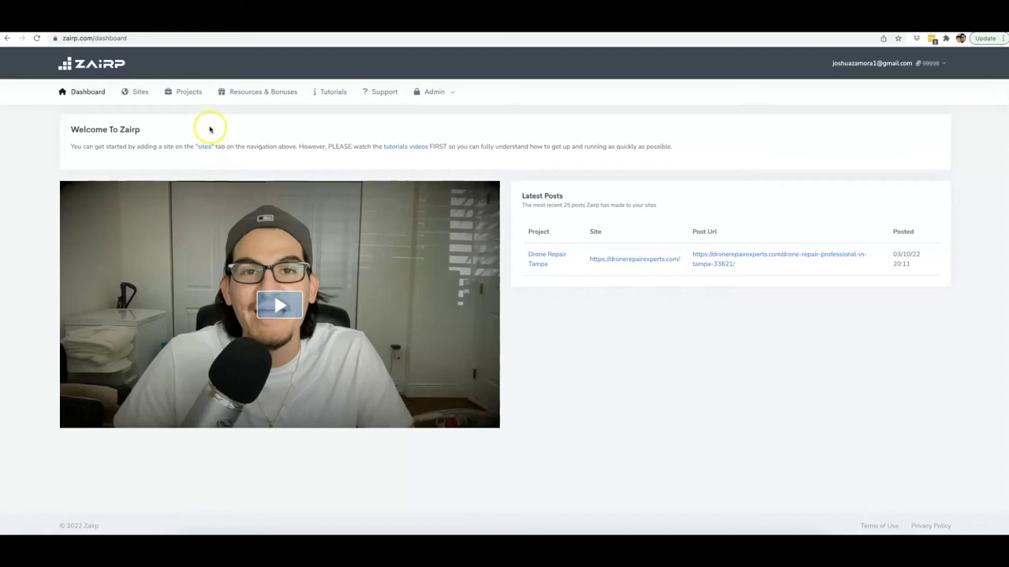
{"action": "left_click", "coordinate": [142, 93]}
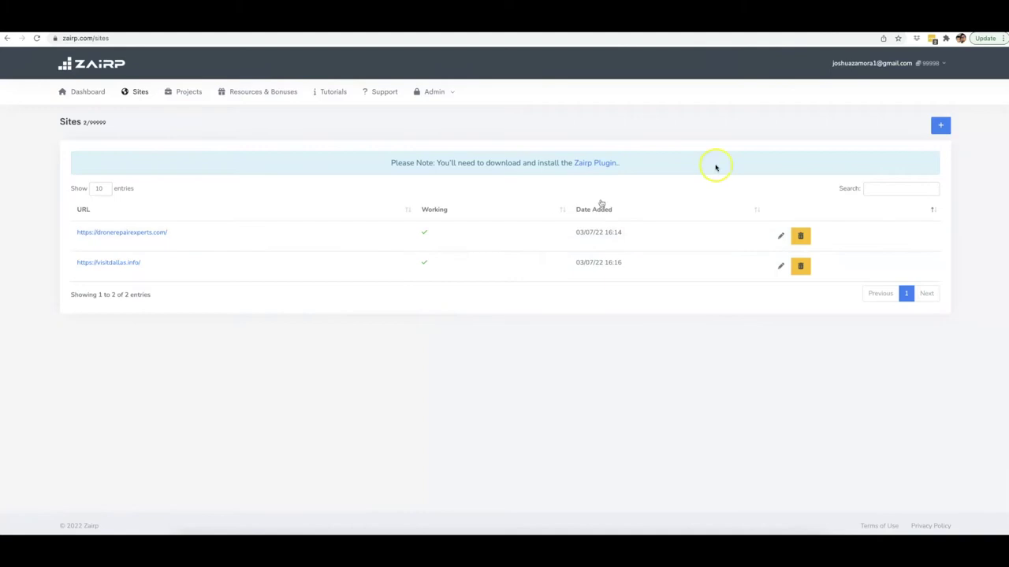
{"action": "left_click", "coordinate": [940, 125]}
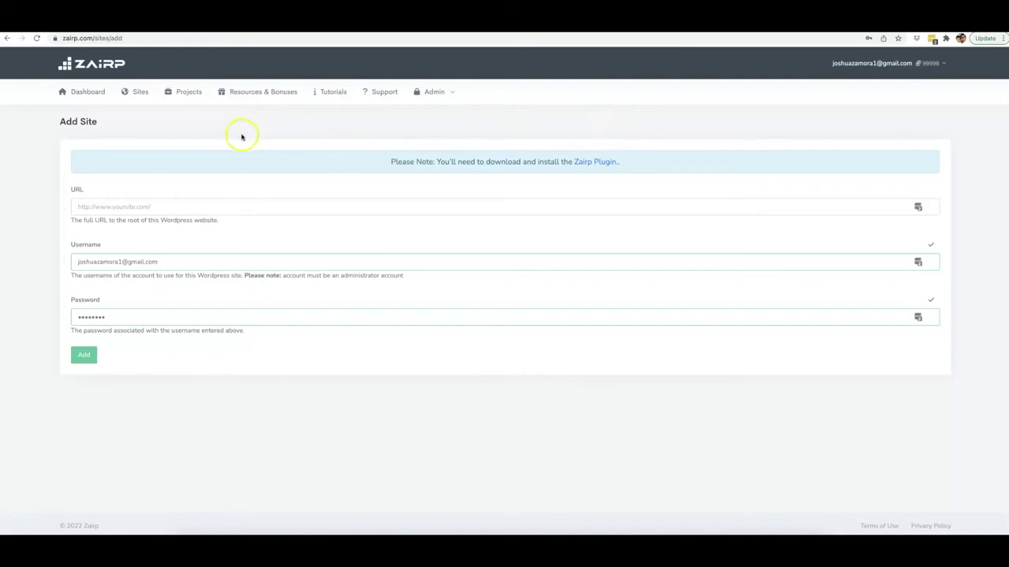
Step: Start a new project in Zairp and name it "Drone Repair Naples"
{"action": "left_click", "coordinate": [191, 93]}
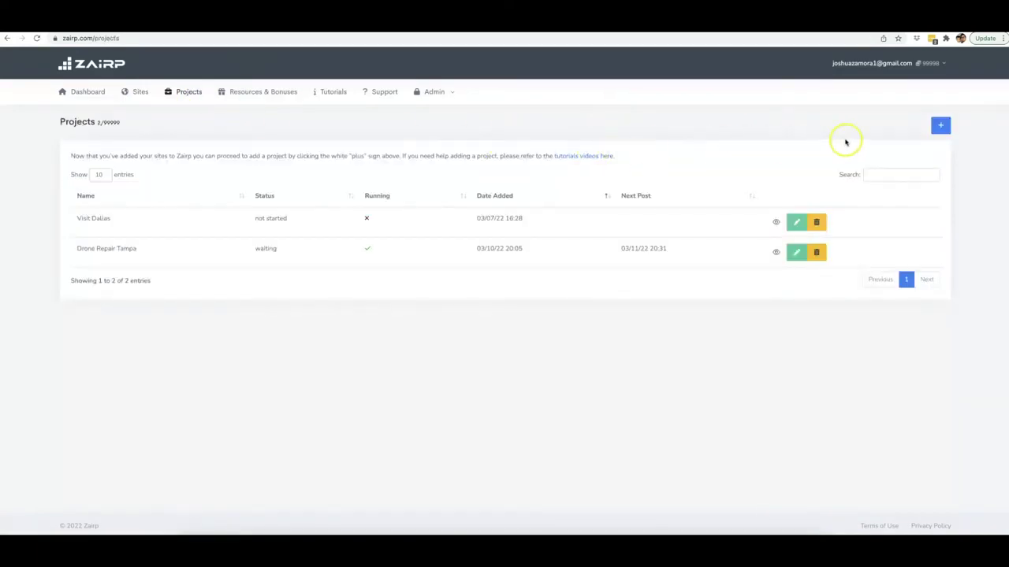
{"action": "left_click", "coordinate": [942, 127]}
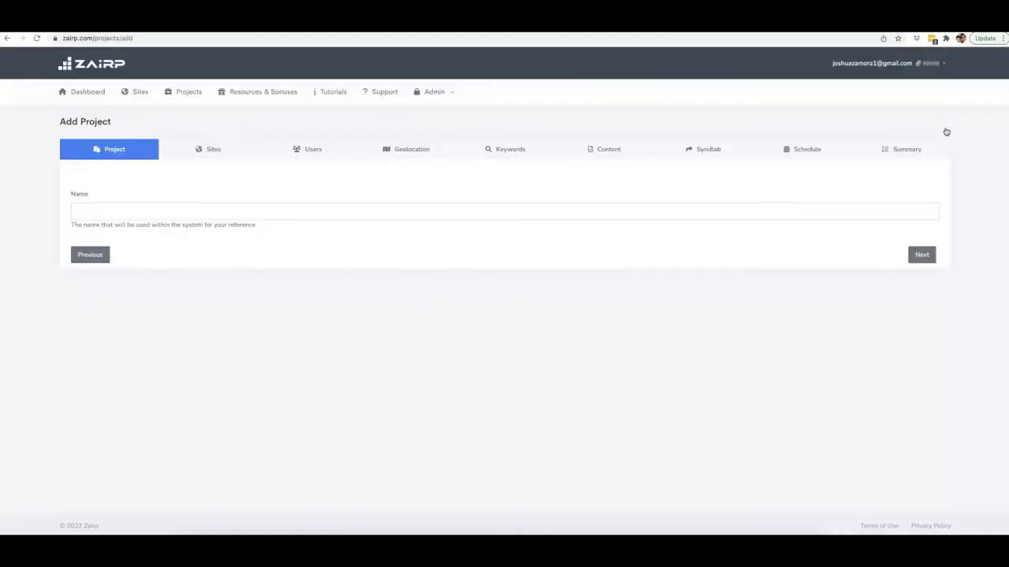
{"action": "left_click", "coordinate": [141, 208]}
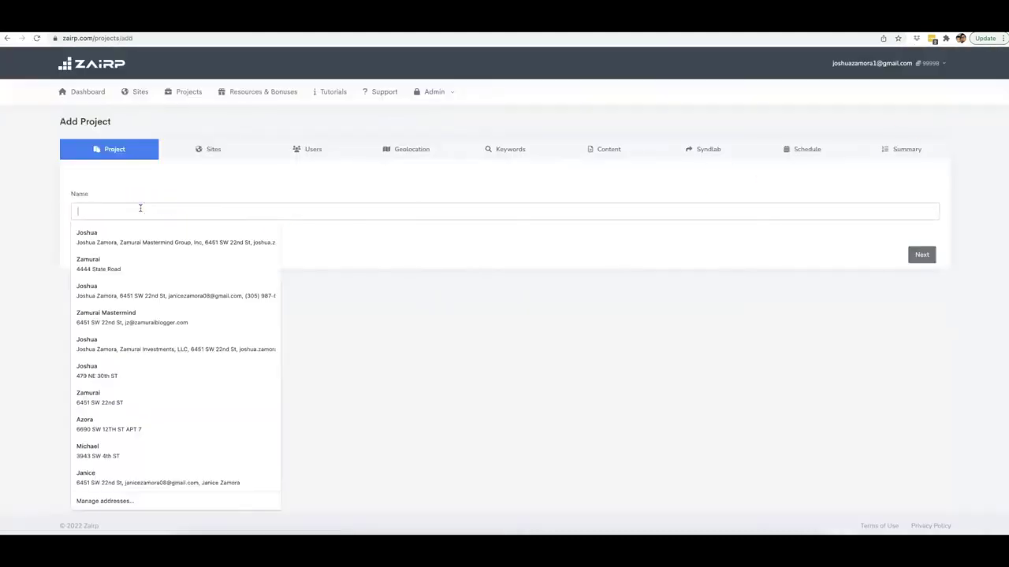
{"action": "type", "text": "Drone Repair Naples"}
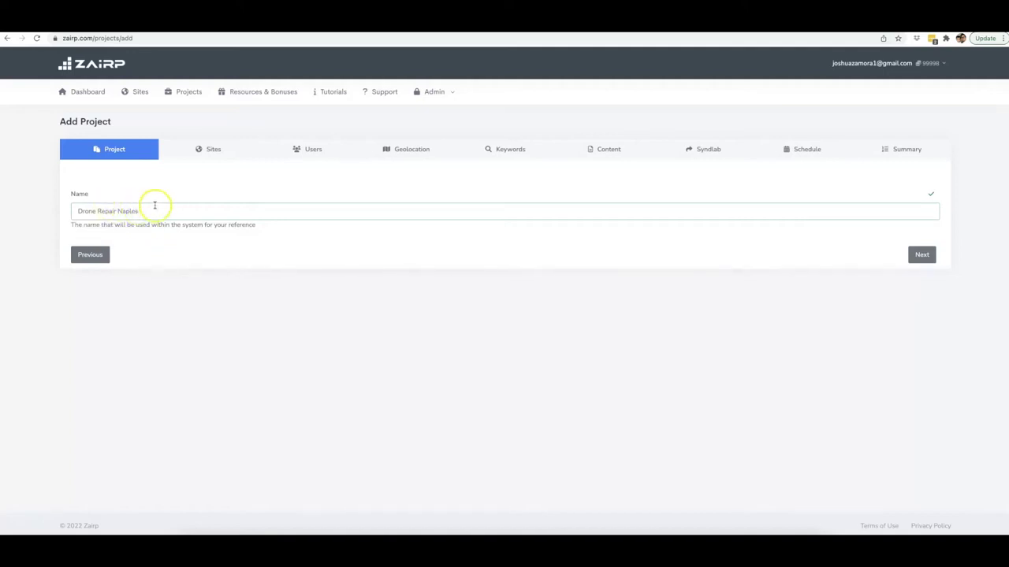
Step: Assign the dronerepairexperts.com site to the project and review the choices for customising its site settings
{"action": "left_click", "coordinate": [920, 255]}
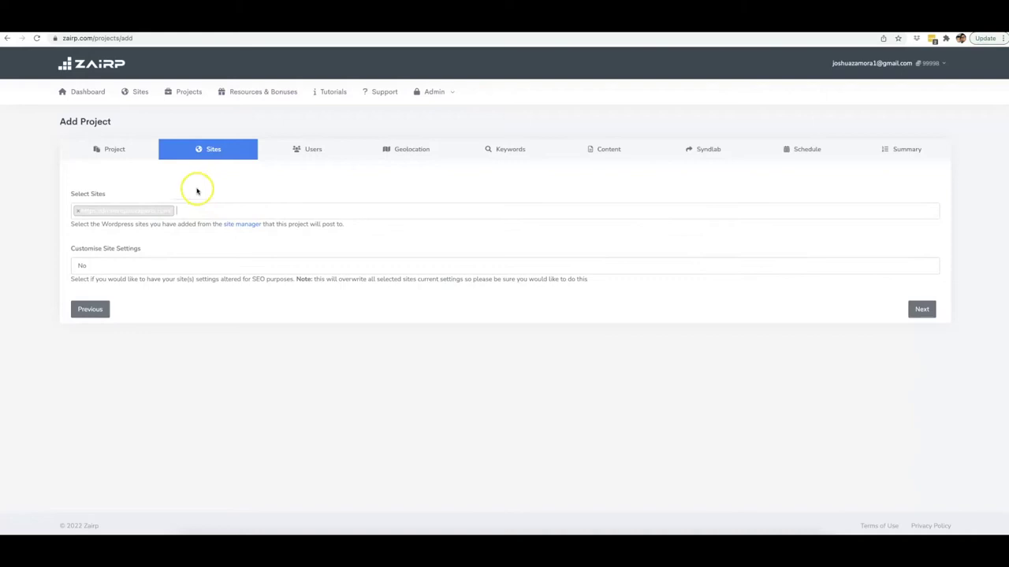
{"action": "left_click", "coordinate": [138, 265]}
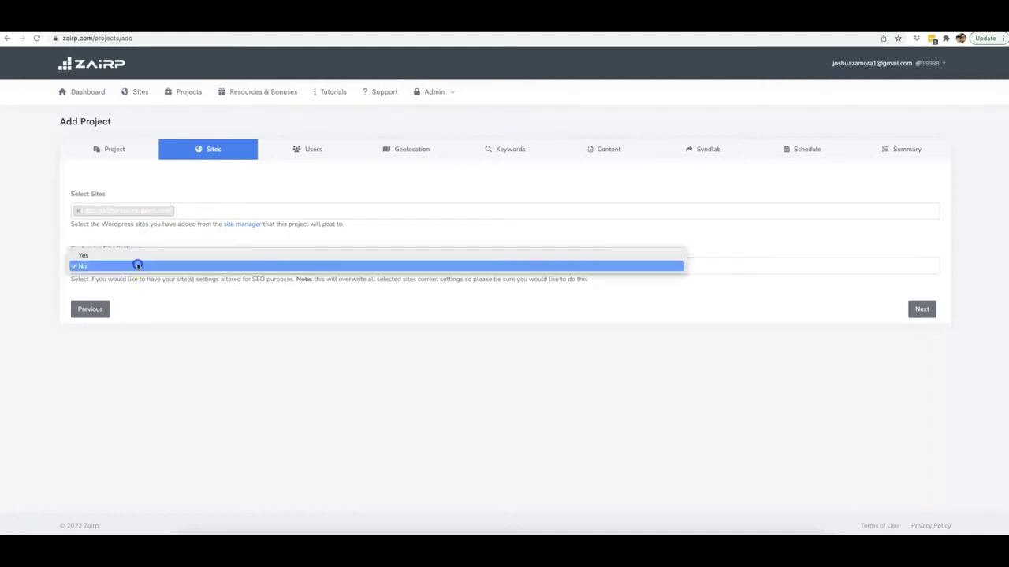
{"action": "left_click", "coordinate": [175, 316]}
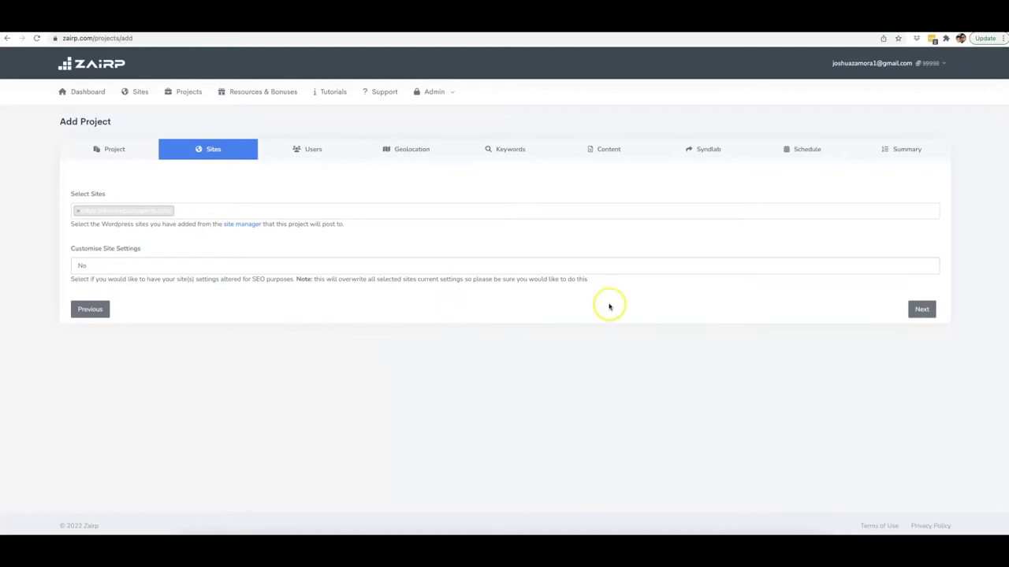
Step: Leave site customisation and automatic user creation set to No and proceed to the project's geolocation settings
{"action": "left_click", "coordinate": [929, 309]}
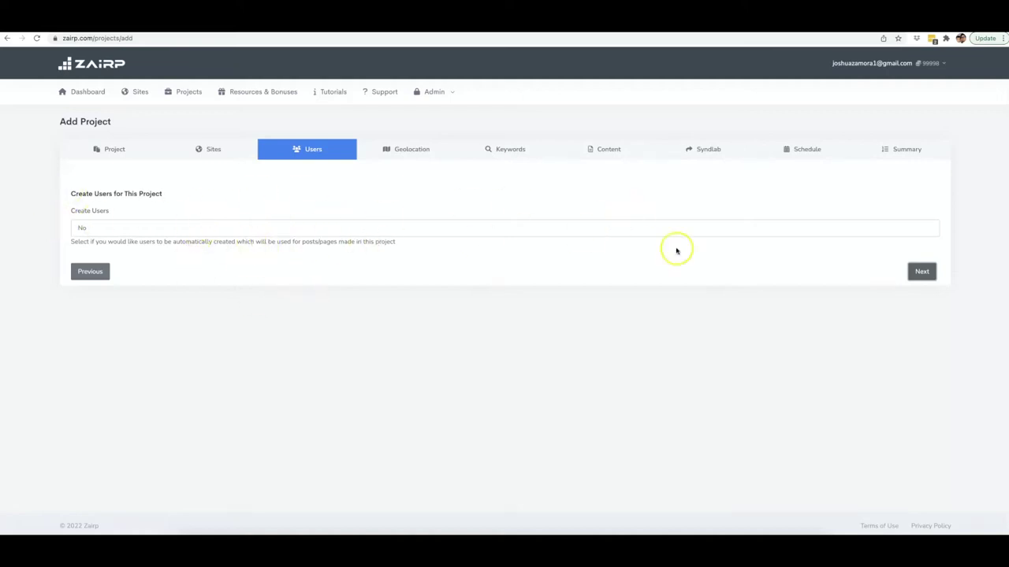
{"action": "left_click", "coordinate": [914, 272]}
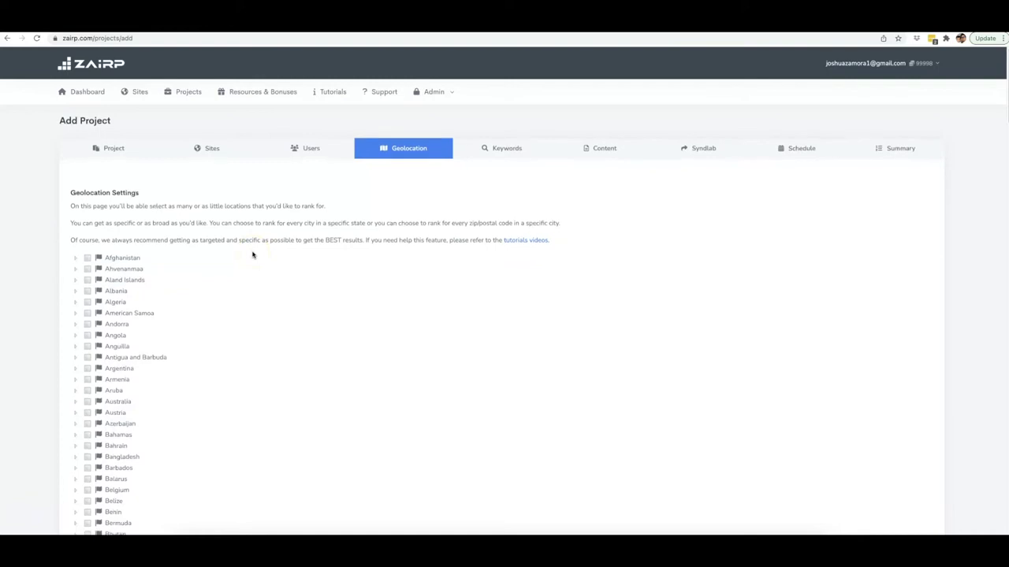
Step: Look through the full list of countries available as geolocation targets for the project
{"action": "scroll", "coordinate": [254, 256], "scroll_direction": "down", "scroll_amount": 1}
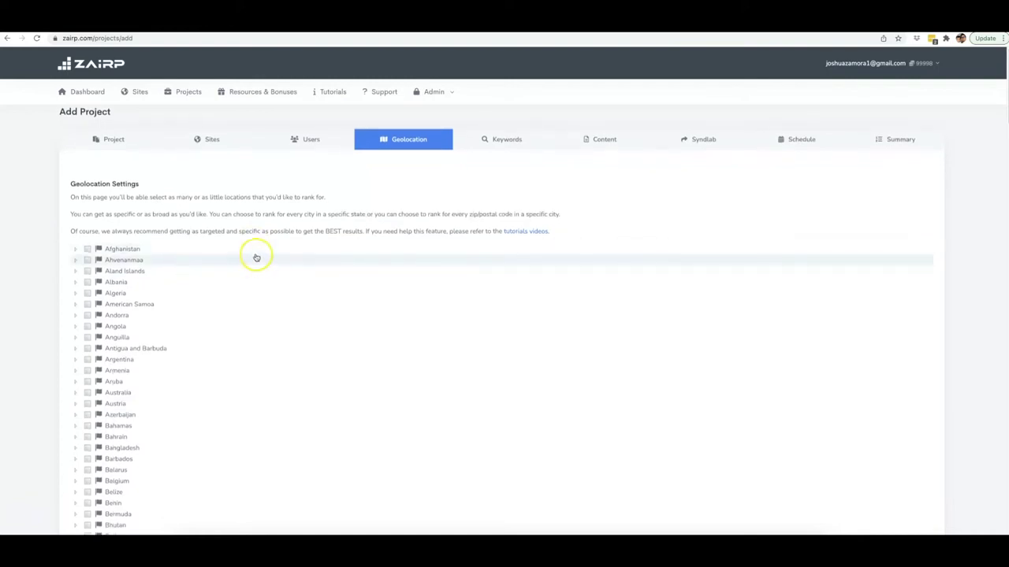
{"action": "scroll", "coordinate": [258, 256], "scroll_direction": "down", "scroll_amount": 1}
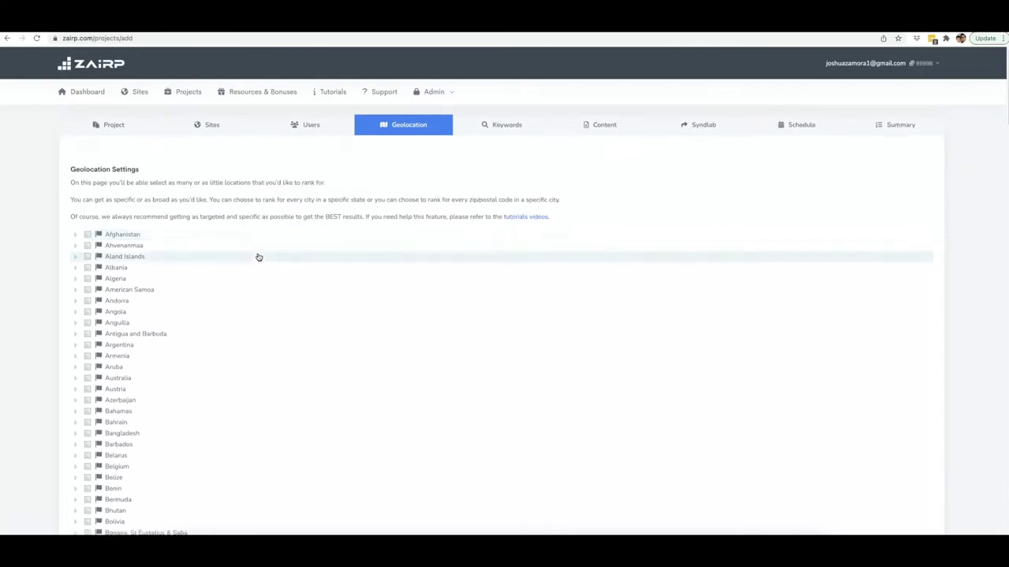
{"action": "scroll", "coordinate": [258, 257], "scroll_direction": "down", "scroll_amount": 2}
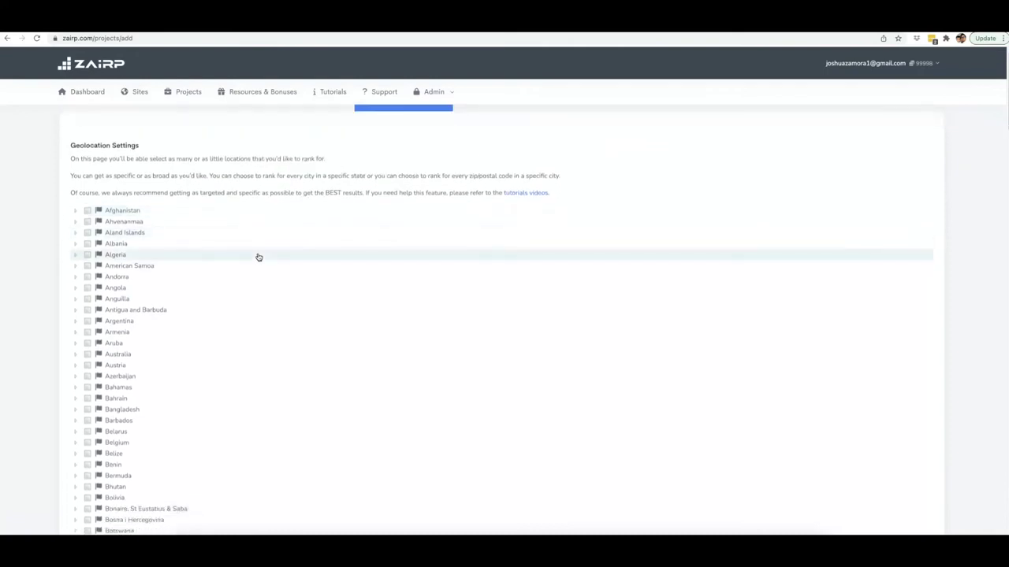
{"action": "scroll", "coordinate": [259, 257], "scroll_direction": "down", "scroll_amount": 2}
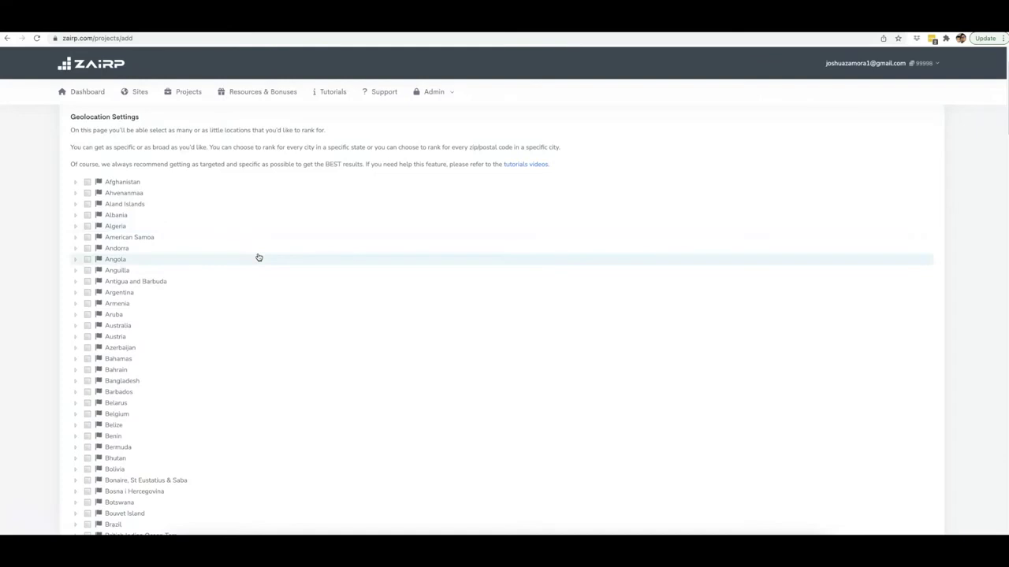
{"action": "scroll", "coordinate": [258, 257], "scroll_direction": "down", "scroll_amount": 3}
{"action": "scroll", "coordinate": [251, 250], "scroll_direction": "up", "scroll_amount": 5}
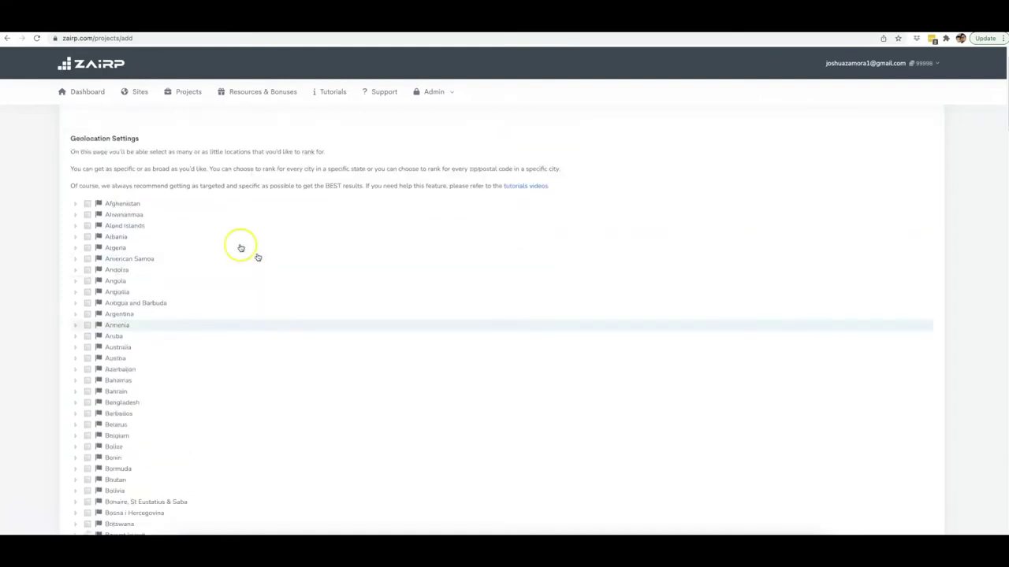
{"action": "scroll", "coordinate": [162, 231], "scroll_direction": "down", "scroll_amount": 12}
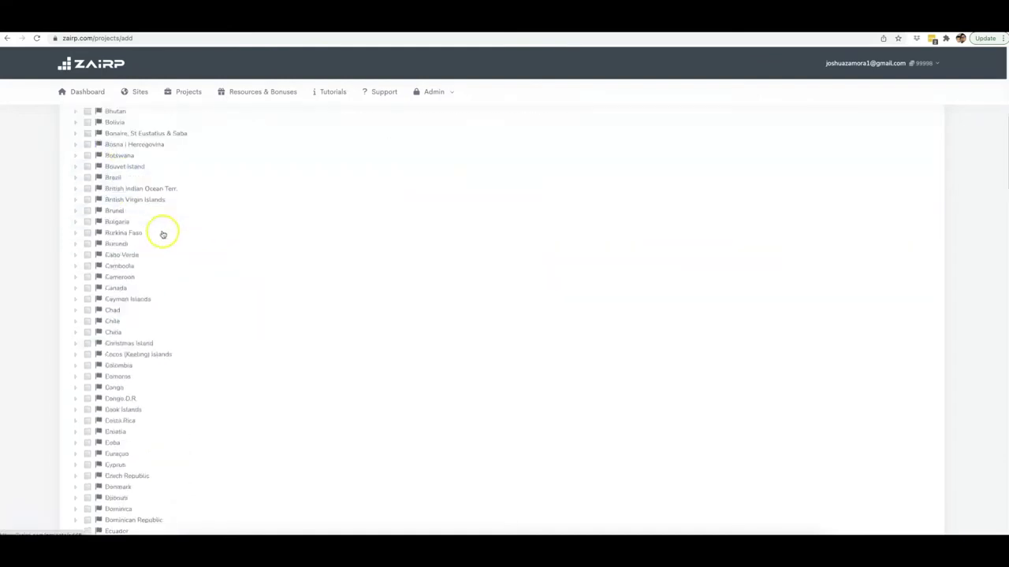
{"action": "scroll", "coordinate": [176, 241], "scroll_direction": "down", "scroll_amount": 20}
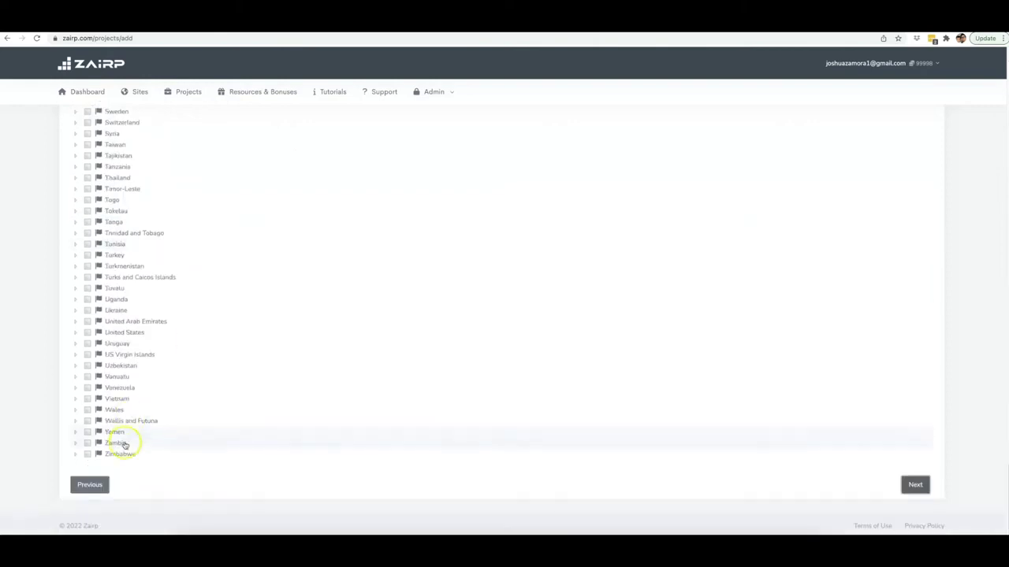
{"action": "scroll", "coordinate": [165, 396], "scroll_direction": "up", "scroll_amount": 4}
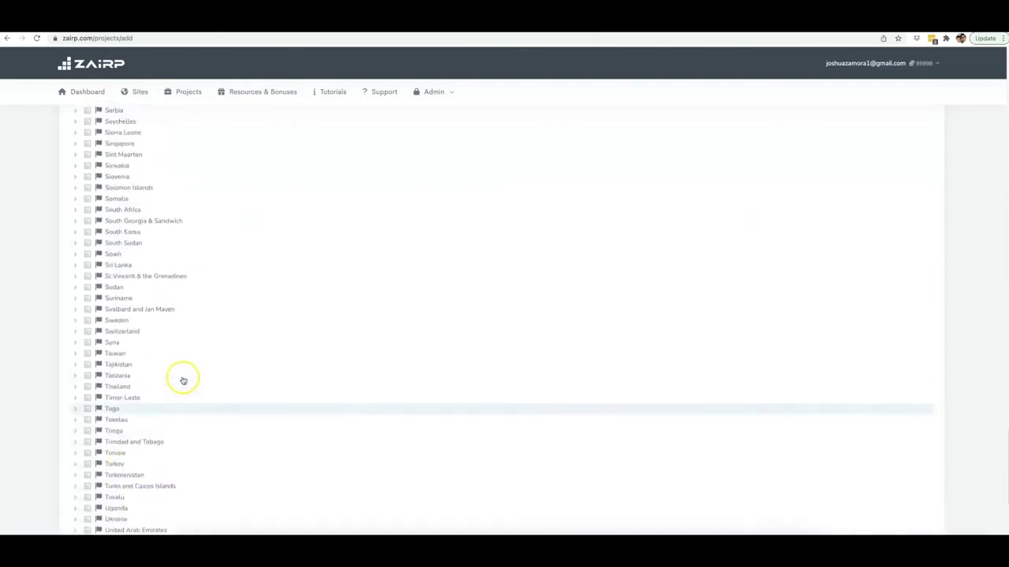
{"action": "scroll", "coordinate": [196, 378], "scroll_direction": "up", "scroll_amount": 6}
{"action": "scroll", "coordinate": [195, 376], "scroll_direction": "down", "scroll_amount": 7}
{"action": "scroll", "coordinate": [196, 375], "scroll_direction": "down", "scroll_amount": 4}
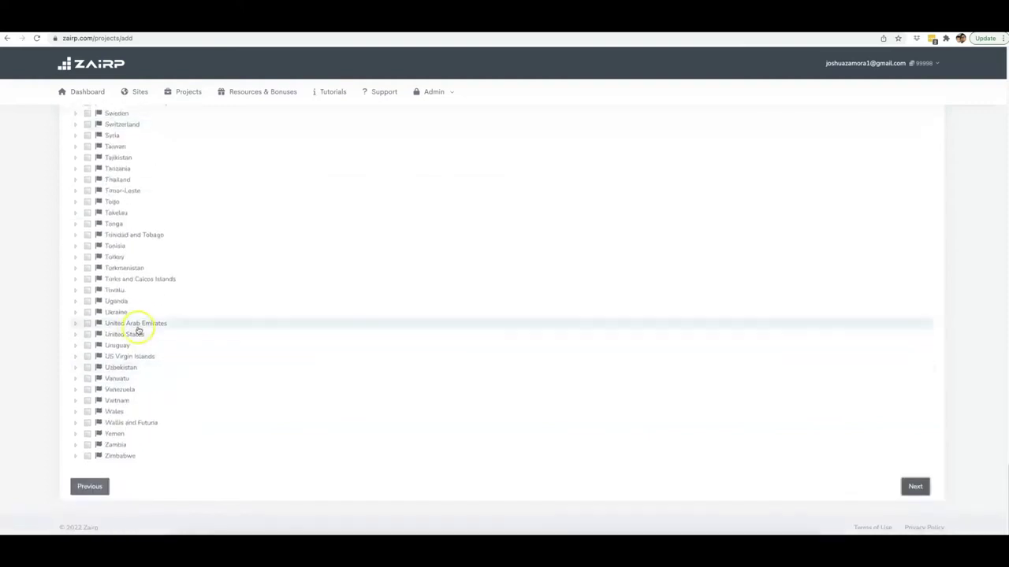
Step: Expand the United States in the location list and open its state of Florida to list the cities
{"action": "left_click", "coordinate": [76, 334]}
{"action": "scroll", "coordinate": [156, 344], "scroll_direction": "down", "scroll_amount": 2}
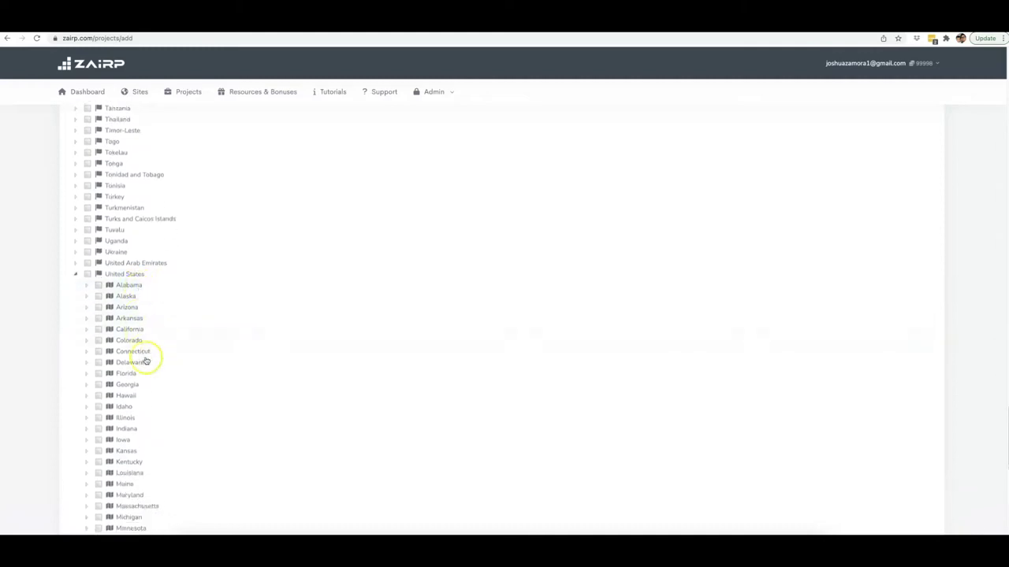
{"action": "scroll", "coordinate": [151, 374], "scroll_direction": "down", "scroll_amount": 2}
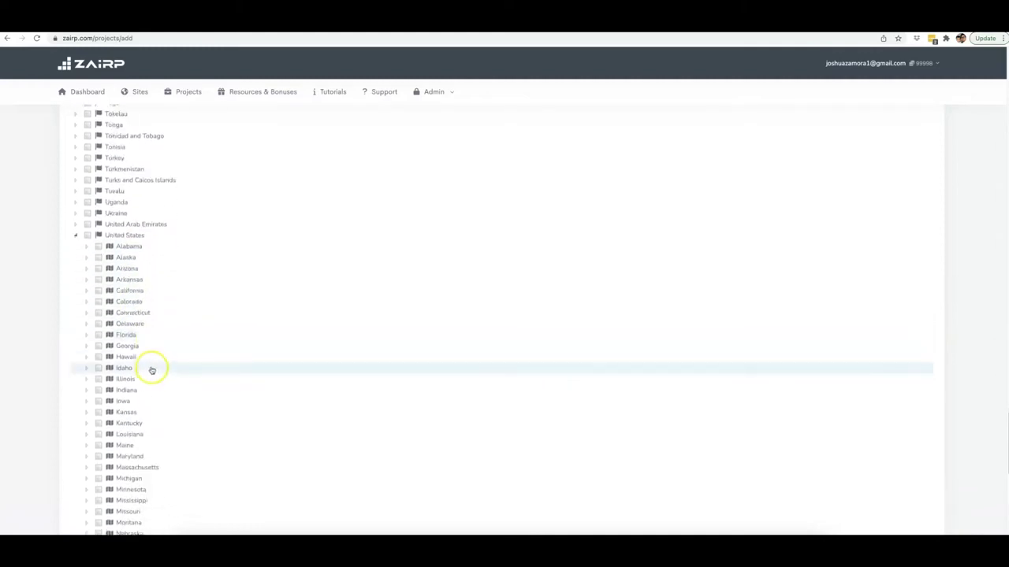
{"action": "scroll", "coordinate": [152, 368], "scroll_direction": "down", "scroll_amount": 1}
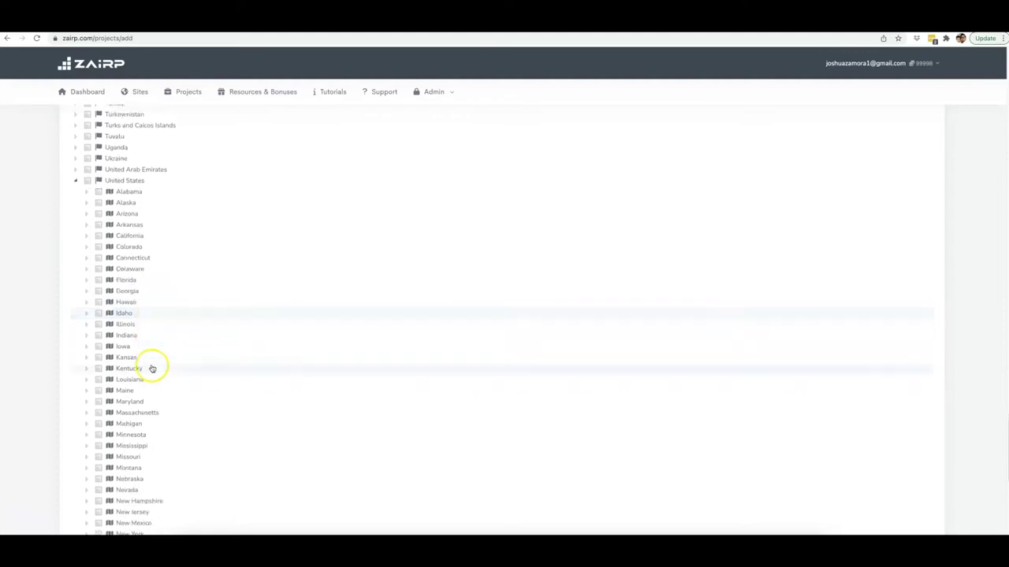
{"action": "left_click", "coordinate": [86, 276]}
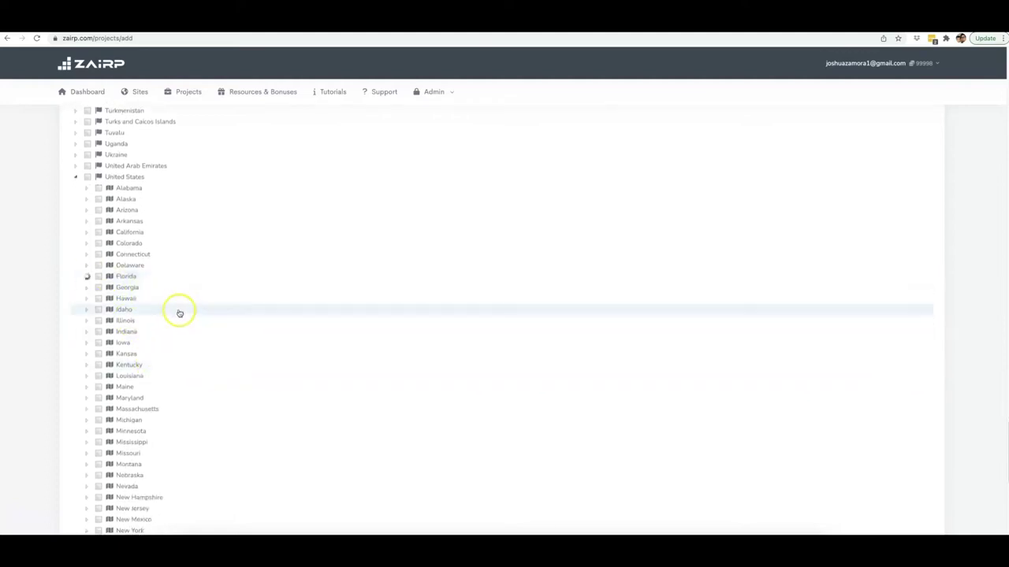
Step: Select Naples, Florida with all of its zip codes as the target location and continue to the keywords
{"action": "scroll", "coordinate": [201, 363], "scroll_direction": "down", "scroll_amount": 10}
{"action": "scroll", "coordinate": [203, 367], "scroll_direction": "down", "scroll_amount": 15}
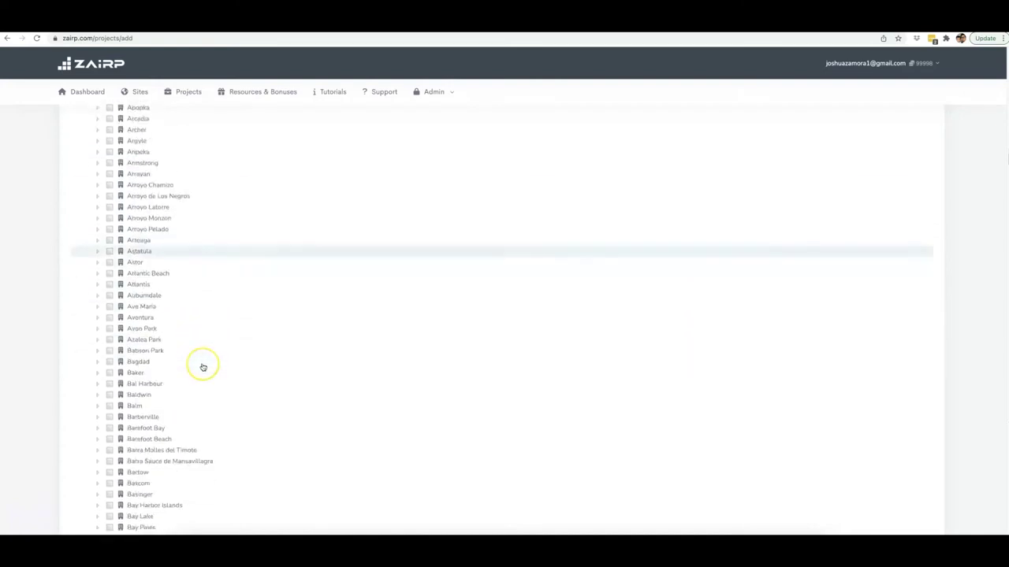
{"action": "scroll", "coordinate": [202, 367], "scroll_direction": "down", "scroll_amount": 20}
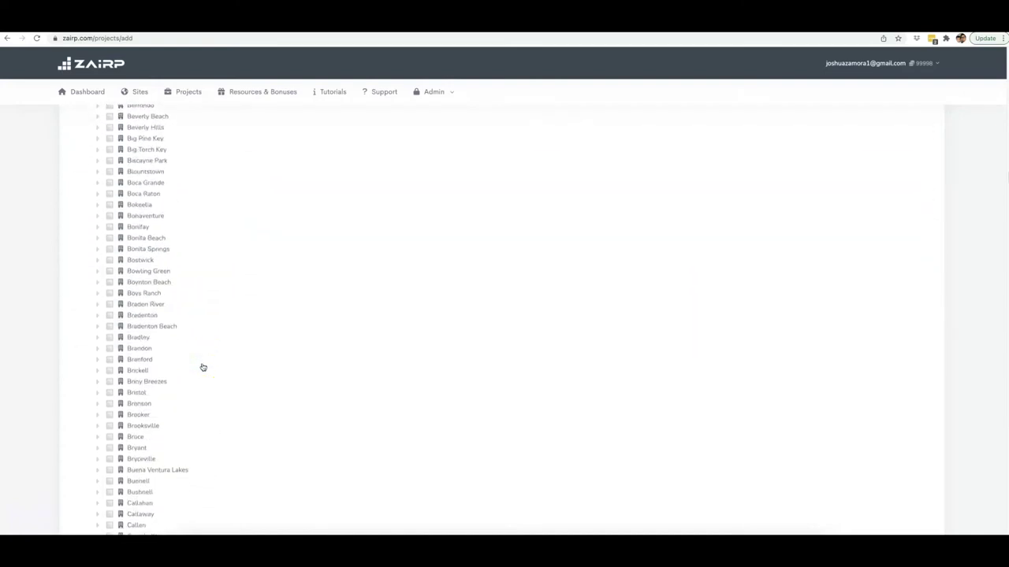
{"action": "left_click", "coordinate": [97, 271]}
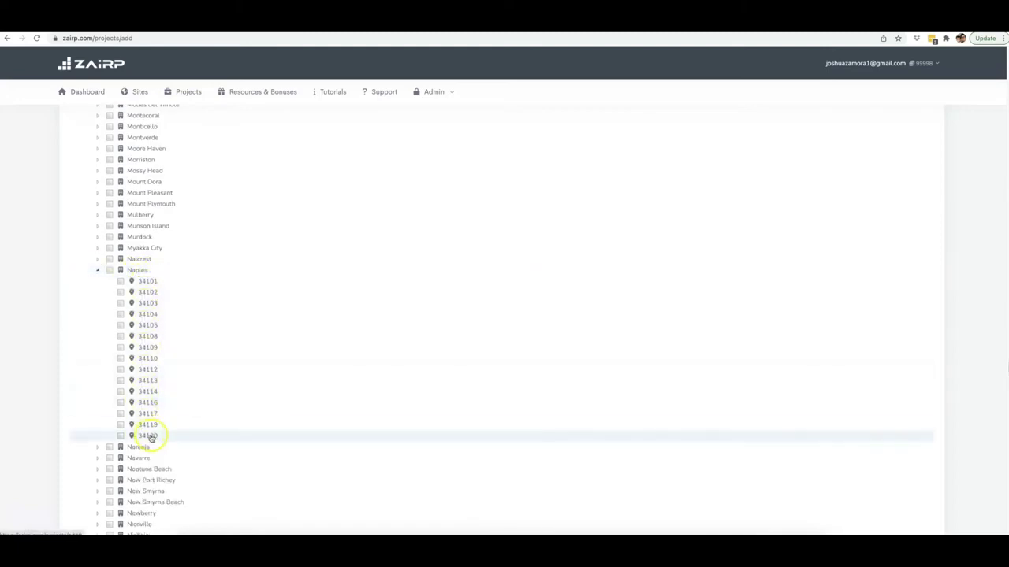
{"action": "left_click", "coordinate": [109, 270]}
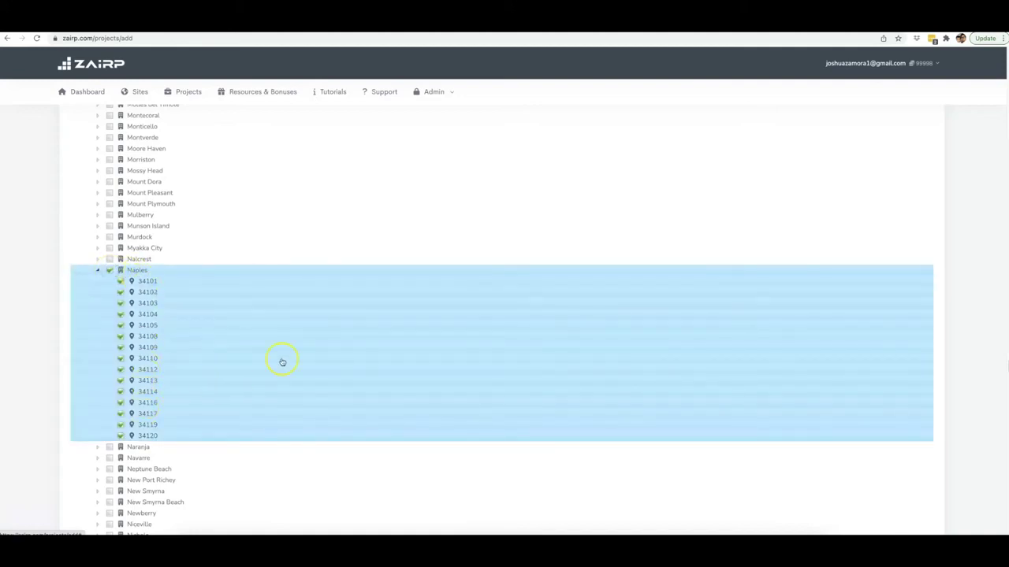
{"action": "scroll", "coordinate": [332, 335], "scroll_direction": "down", "scroll_amount": 20}
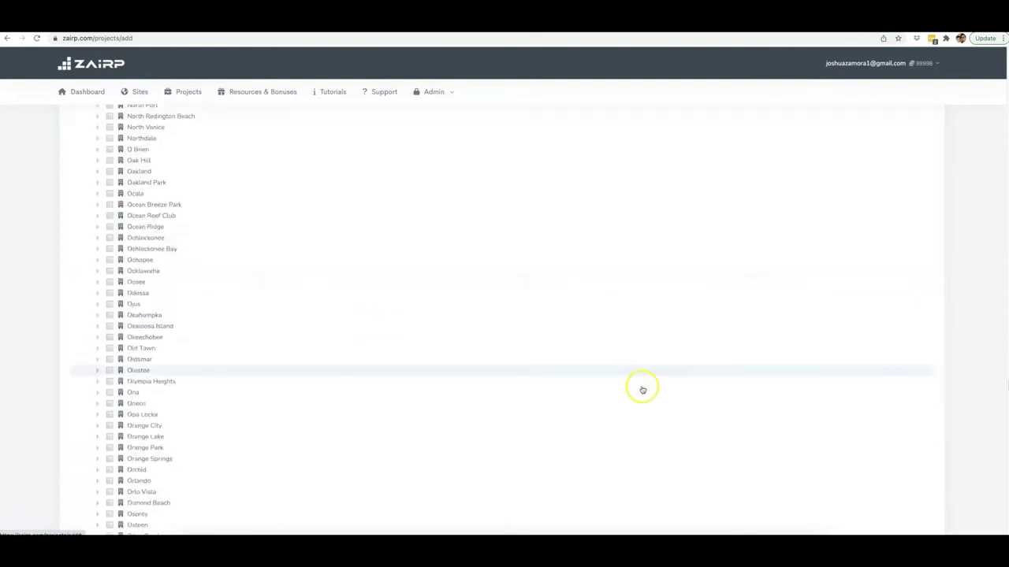
{"action": "scroll", "coordinate": [868, 433], "scroll_direction": "down", "scroll_amount": 5}
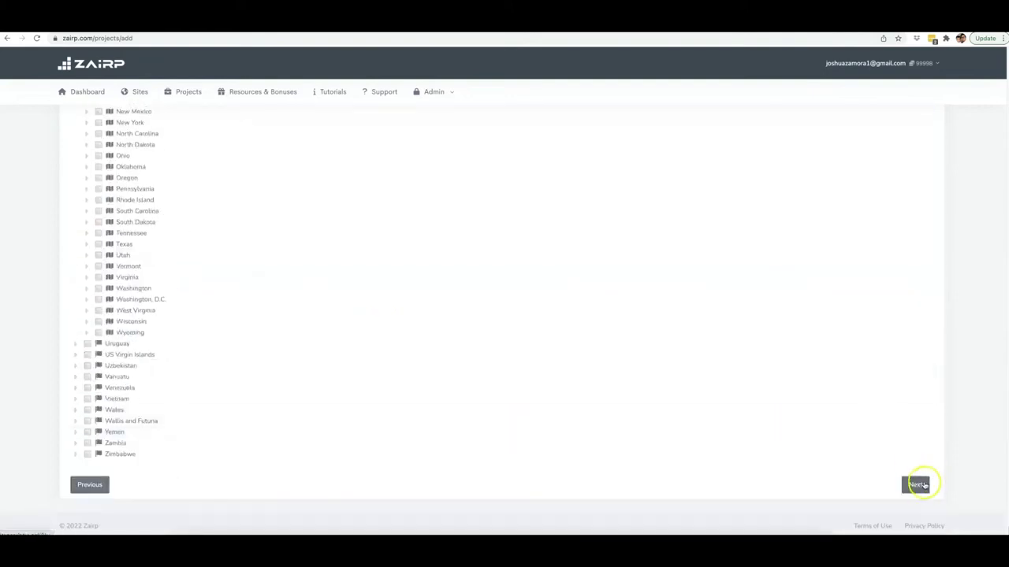
{"action": "left_click", "coordinate": [918, 482]}
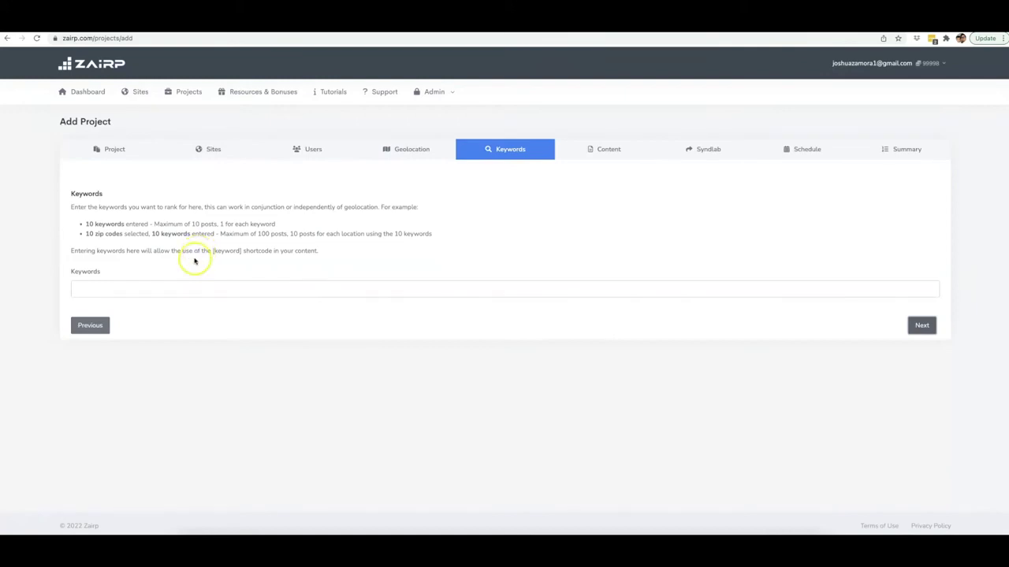
Step: Add "Drone Repair" as the first keyword of the project
{"action": "left_click", "coordinate": [178, 287]}
{"action": "type", "text": "Drone REp"}
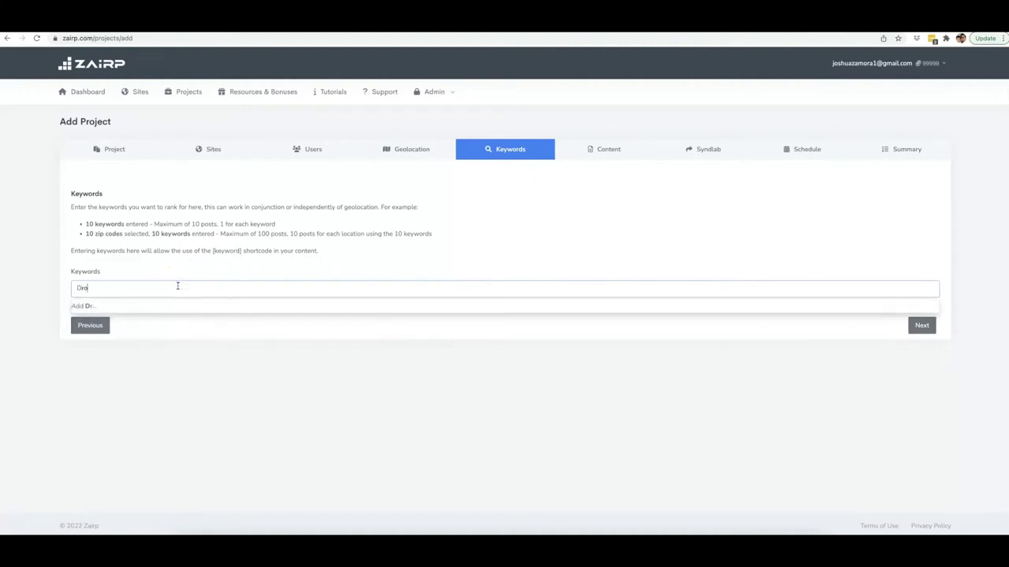
{"action": "key", "text": "BackSpace"}
{"action": "key", "text": "BackSpace"}
{"action": "type", "text": "epair"}
{"action": "key", "text": "Return"}
Step: Add the keywords "Drone Repair Expert", "Drone Repair Profesioonal" and "Drone Repair Experts", and continue to the content settings
{"action": "type", "text": "Drone Repai"}
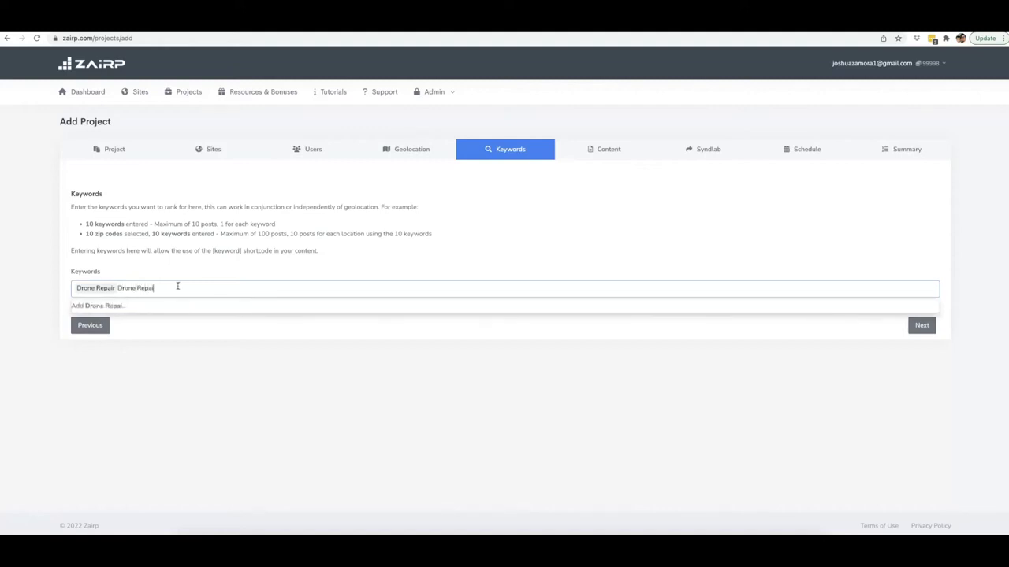
{"action": "type", "text": "r Expert"}
{"action": "key", "text": "Return"}
{"action": "type", "text": "Drone Repair Profesioonal"}
{"action": "key", "text": "Return"}
{"action": "type", "text": "Drone Repair Experts"}
{"action": "key", "text": "Return"}
{"action": "left_click", "coordinate": [916, 324]}
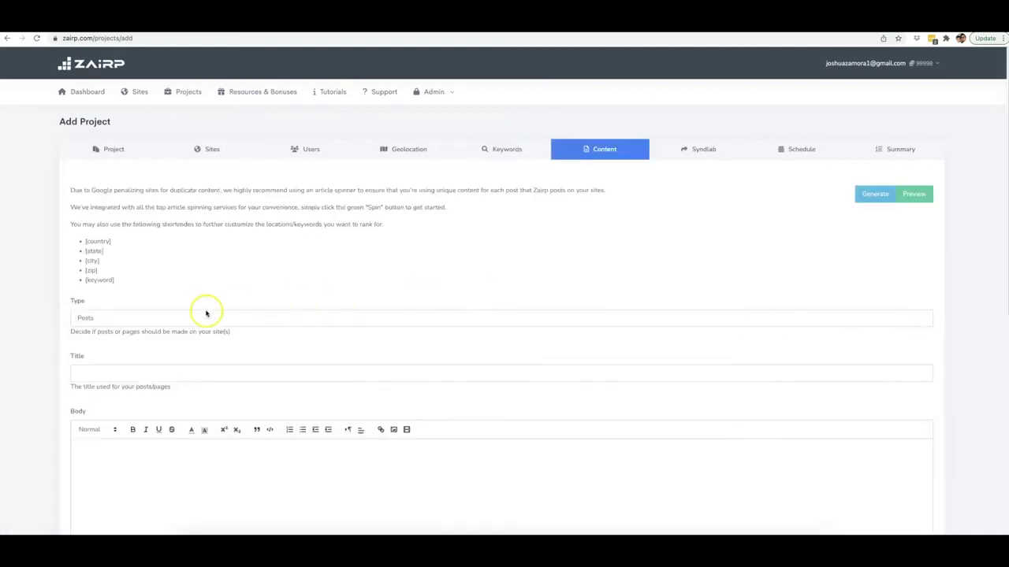
Step: Review the content settings with the type left as Posts and open the AI content generator
{"action": "scroll", "coordinate": [203, 313], "scroll_direction": "down", "scroll_amount": 1}
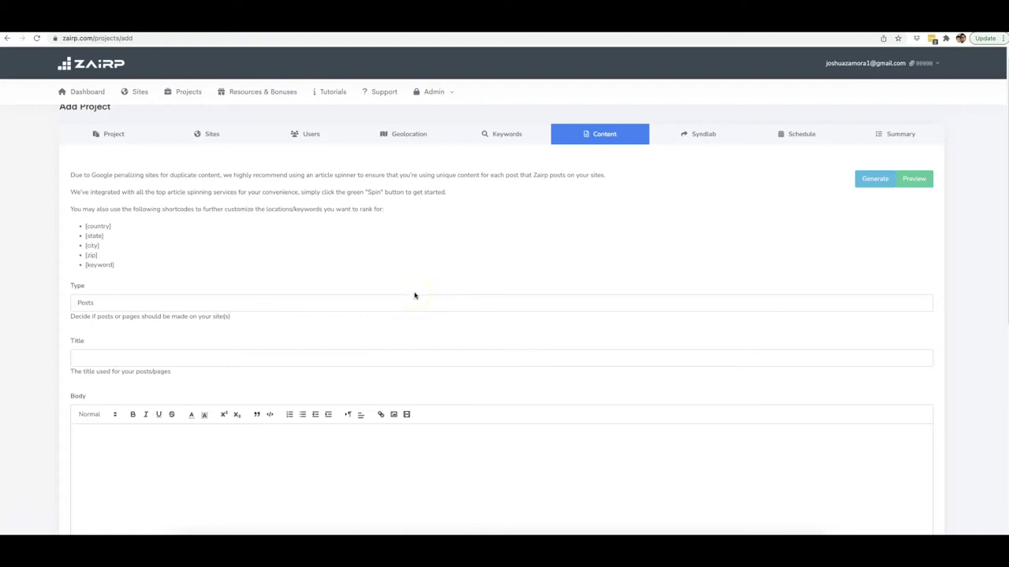
{"action": "scroll", "coordinate": [415, 295], "scroll_direction": "down", "scroll_amount": 1}
{"action": "left_click", "coordinate": [502, 279]}
{"action": "scroll", "coordinate": [509, 284], "scroll_direction": "up", "scroll_amount": 1}
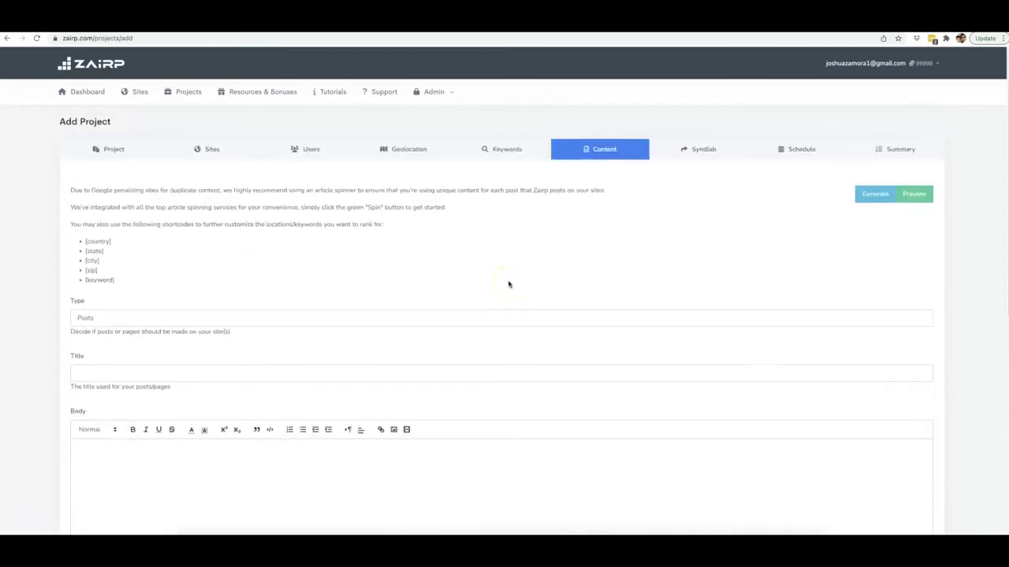
{"action": "left_click", "coordinate": [522, 272]}
{"action": "left_click", "coordinate": [872, 256]}
{"action": "left_click", "coordinate": [871, 197]}
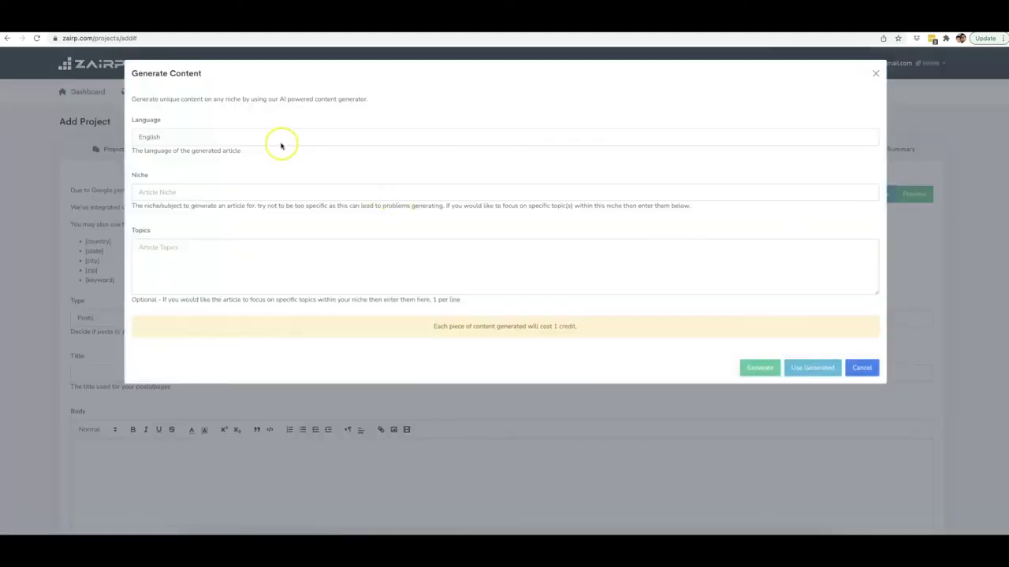
Step: Keep English as the article language and set the niche to "Weight loss"
{"action": "left_click", "coordinate": [218, 137]}
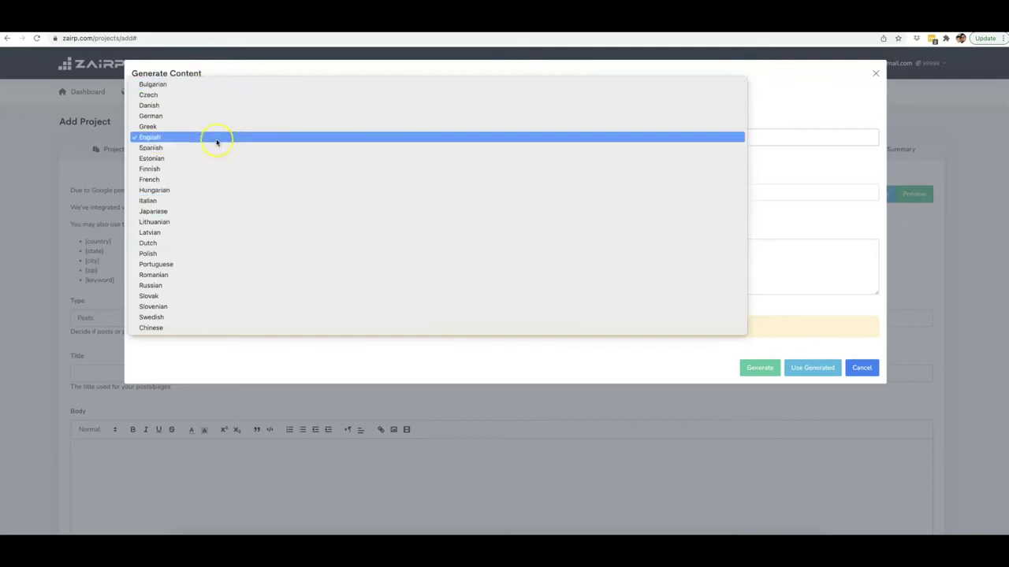
{"action": "left_click", "coordinate": [189, 137]}
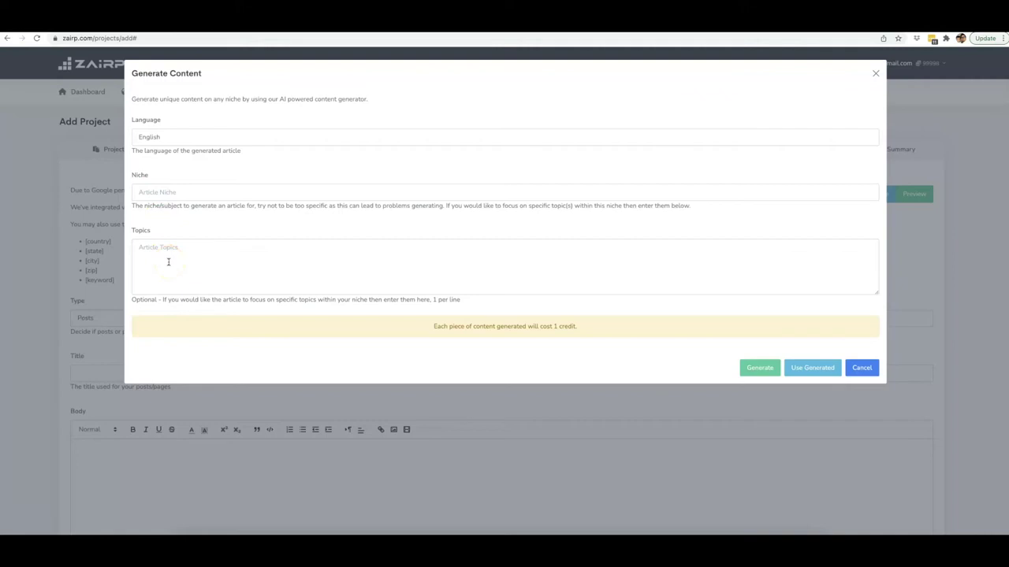
{"action": "left_click", "coordinate": [168, 192]}
{"action": "type", "text": "Weight loss"}
Step: Enter the article topics "how to lose weight in your belly" and "what are the best excercises", one per line
{"action": "left_click", "coordinate": [198, 264]}
{"action": "type", "text": "how to lose weight in your belly"}
{"action": "key", "text": "Return"}
{"action": "type", "text": "what are the best exer"}
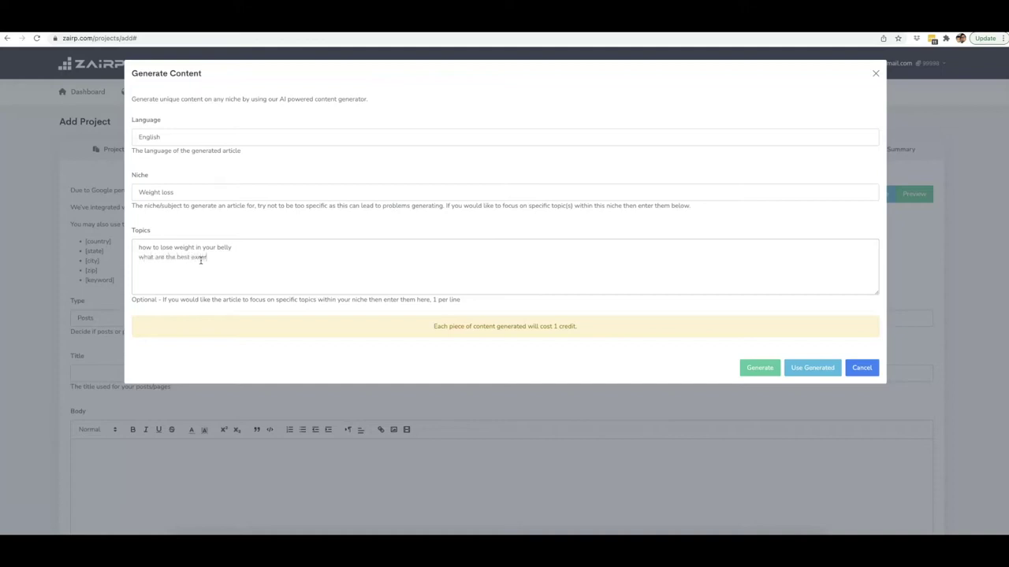
{"action": "type", "text": "cises"}
Step: Generate the weight loss article and read through its title, content and tags
{"action": "left_click", "coordinate": [766, 367]}
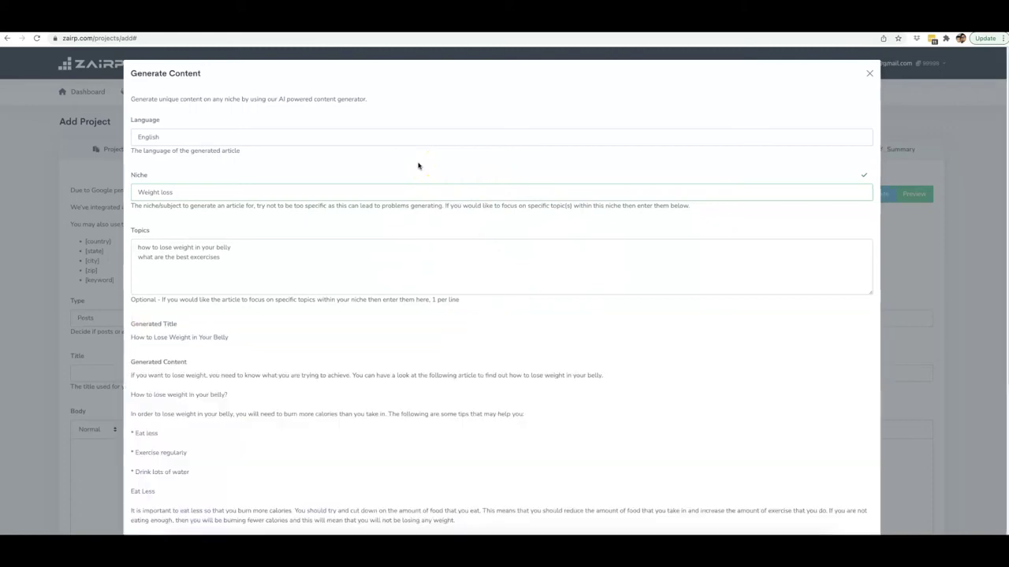
{"action": "scroll", "coordinate": [355, 238], "scroll_direction": "down", "scroll_amount": 3}
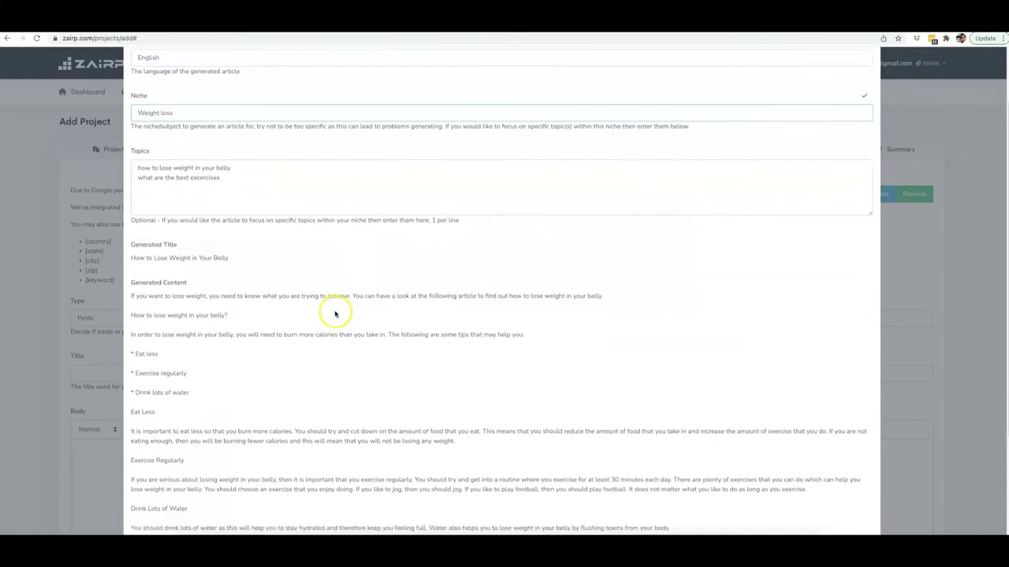
{"action": "scroll", "coordinate": [315, 296], "scroll_direction": "down", "scroll_amount": 3}
{"action": "scroll", "coordinate": [265, 225], "scroll_direction": "up", "scroll_amount": 3}
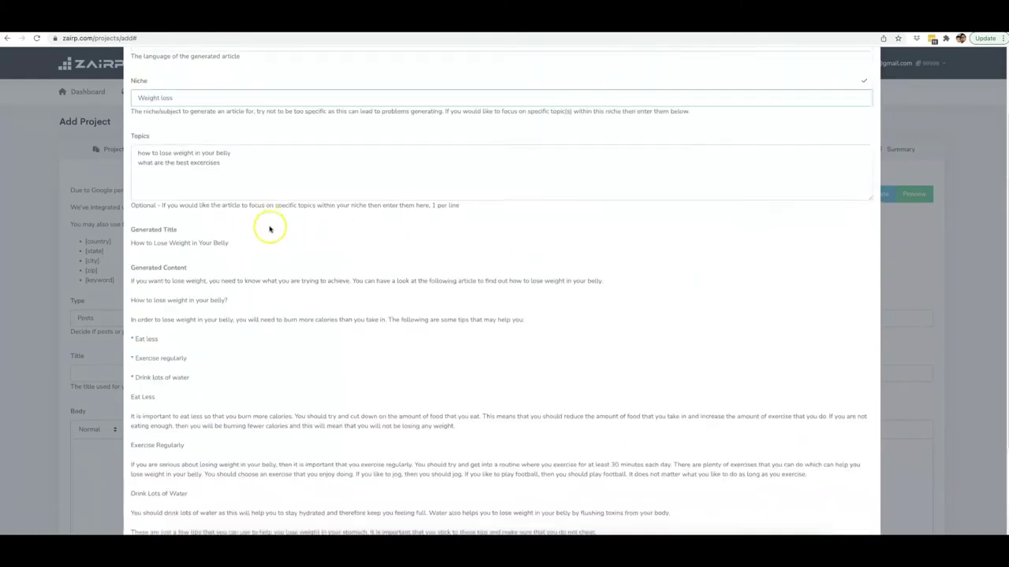
{"action": "scroll", "coordinate": [269, 228], "scroll_direction": "down", "scroll_amount": 1}
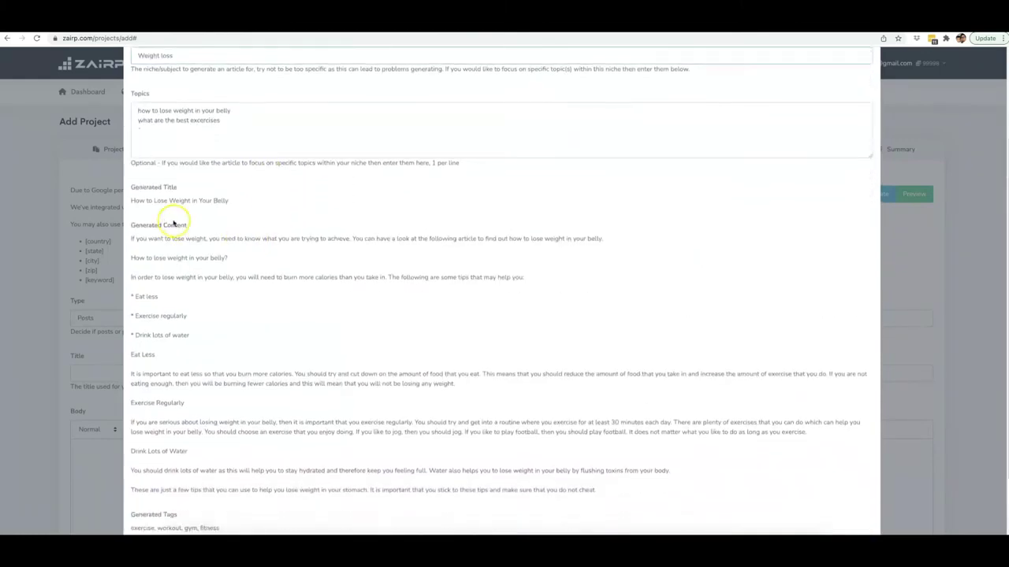
Step: Check the generated weight loss title and opening content, and use the generated article for the project
{"action": "left_click_drag", "start_coordinate": [132, 201], "coordinate": [229, 201]}
{"action": "left_click", "coordinate": [227, 201]}
{"action": "scroll", "coordinate": [205, 236], "scroll_direction": "down", "scroll_amount": 2}
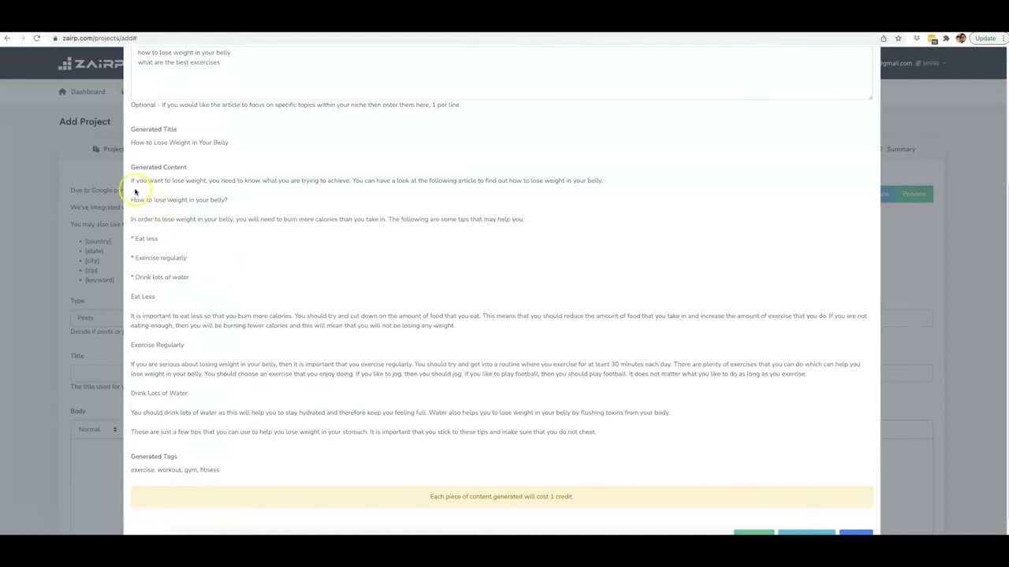
{"action": "left_click", "coordinate": [144, 180]}
{"action": "left_click_drag", "start_coordinate": [144, 180], "coordinate": [196, 180]}
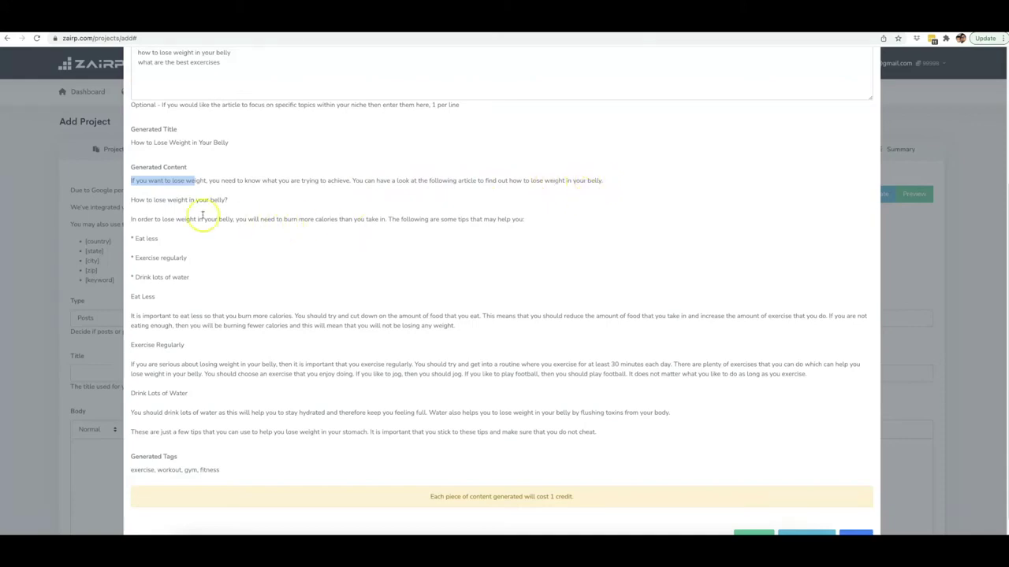
{"action": "left_click_drag", "start_coordinate": [127, 201], "coordinate": [225, 200]}
{"action": "left_click", "coordinate": [229, 200]}
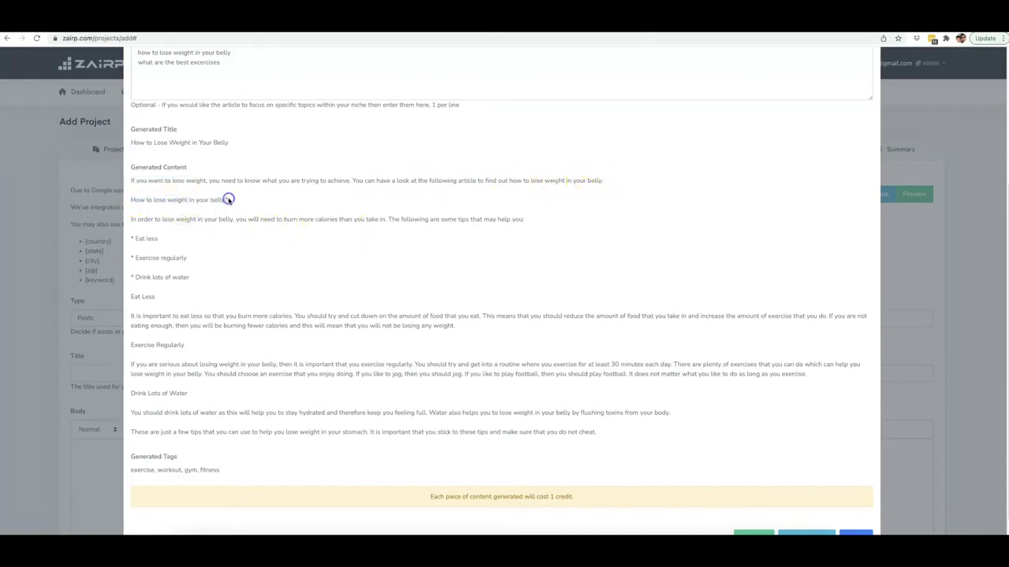
{"action": "scroll", "coordinate": [713, 289], "scroll_direction": "down", "scroll_amount": 1}
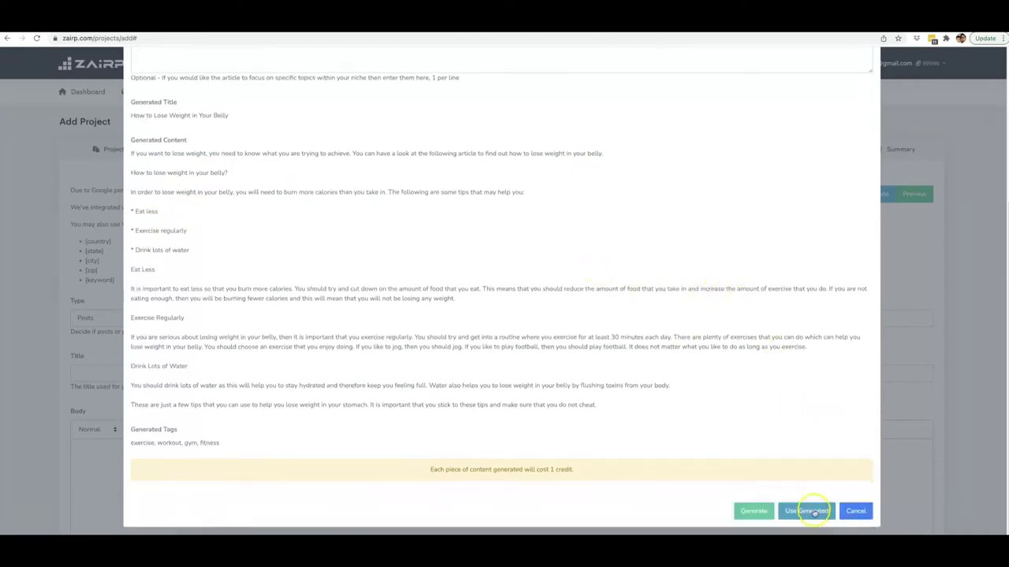
{"action": "left_click", "coordinate": [815, 510]}
Step: Open the content spinner for the article body, review its spinning service and spin settings, and close it
{"action": "scroll", "coordinate": [581, 367], "scroll_direction": "down", "scroll_amount": 3}
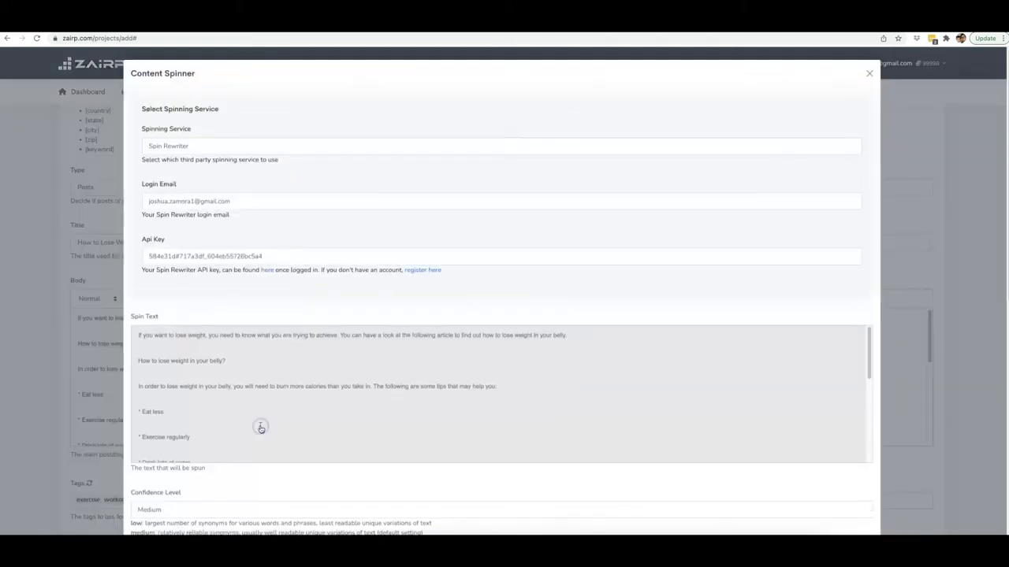
{"action": "left_click", "coordinate": [351, 264]}
{"action": "left_click", "coordinate": [235, 149]}
{"action": "scroll", "coordinate": [304, 193], "scroll_direction": "down", "scroll_amount": 3}
{"action": "scroll", "coordinate": [328, 196], "scroll_direction": "up", "scroll_amount": 3}
{"action": "left_click", "coordinate": [869, 72]}
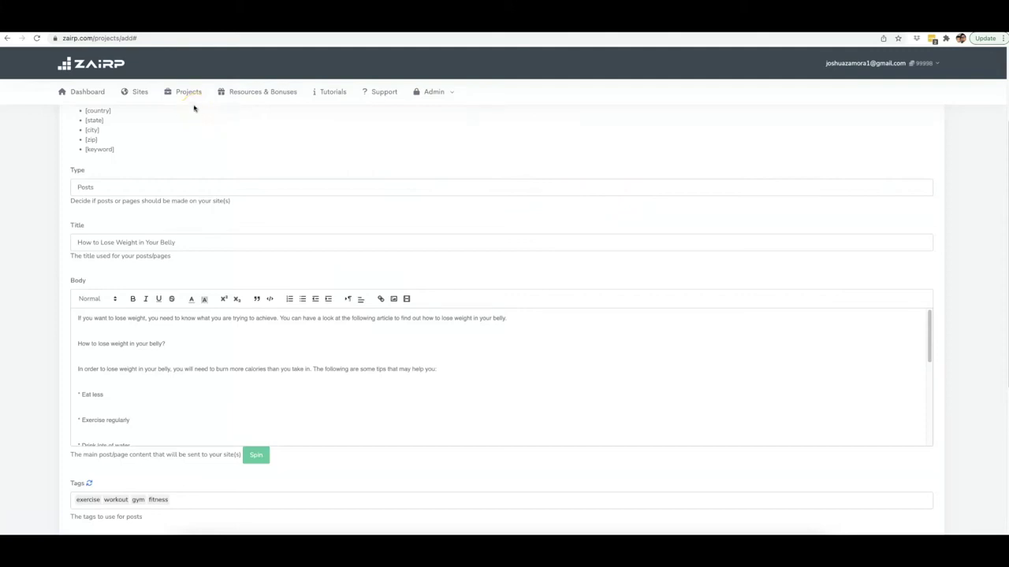
Step: Replace the post body with the prepared spintax article on drones and drone repair that uses the [city] and [zip] shortcodes
{"action": "scroll", "coordinate": [396, 392], "scroll_direction": "down", "scroll_amount": 5}
{"action": "key", "text": "ctrl+a"}
{"action": "key", "text": "ctrl+v"}
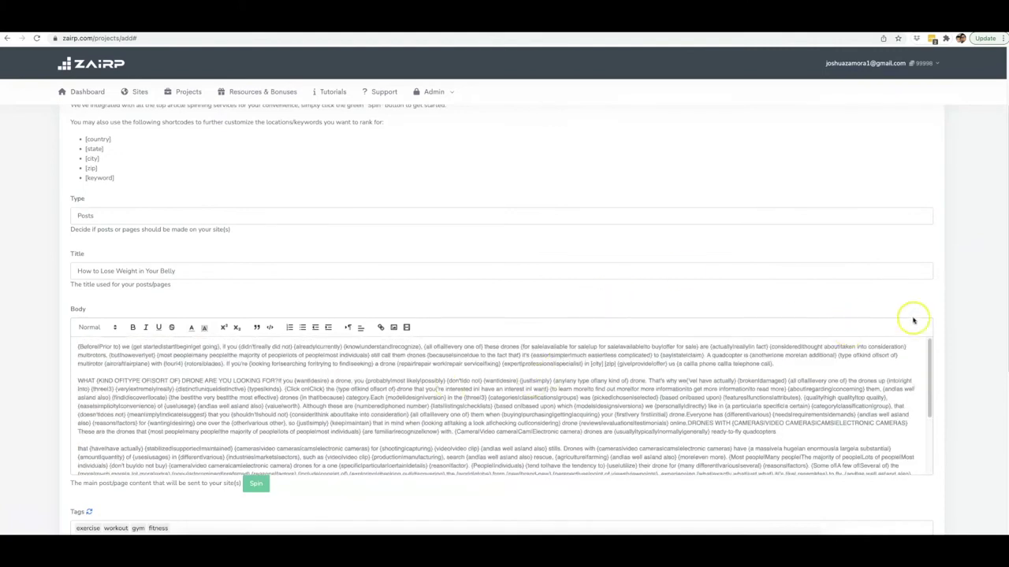
{"action": "scroll", "coordinate": [965, 290], "scroll_direction": "down", "scroll_amount": 2}
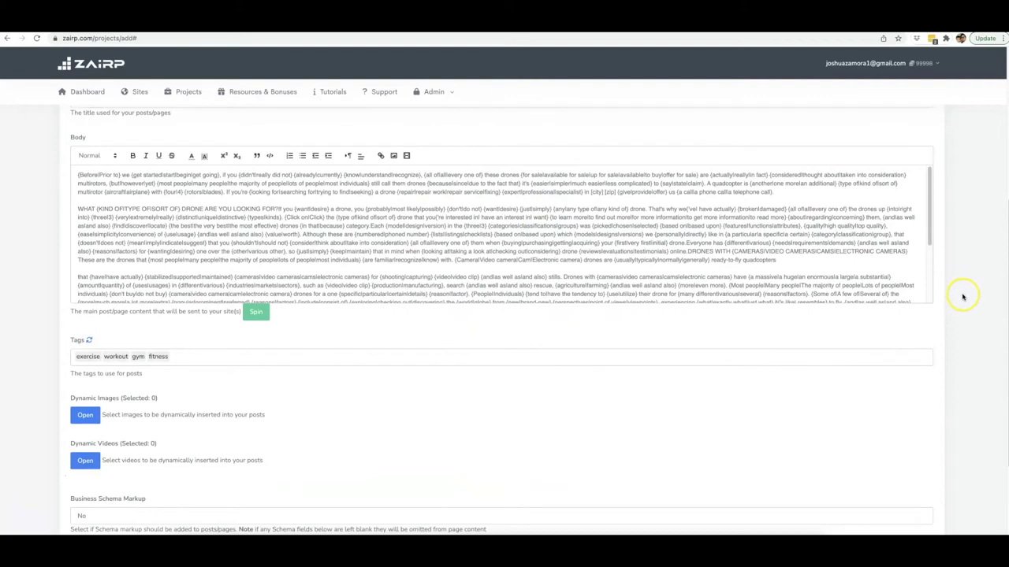
{"action": "scroll", "coordinate": [962, 294], "scroll_direction": "down", "scroll_amount": 2}
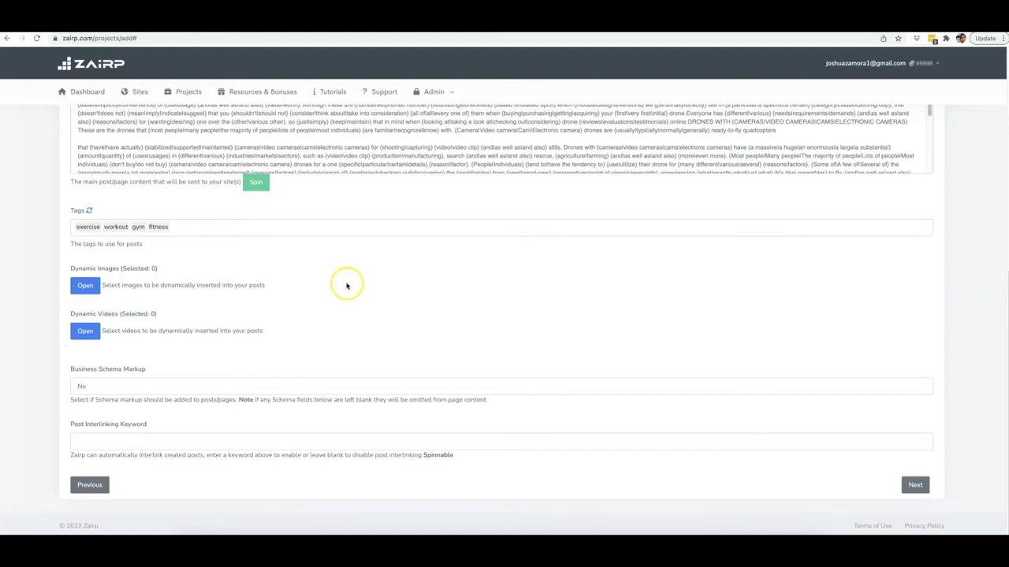
{"action": "scroll", "coordinate": [335, 231], "scroll_direction": "up", "scroll_amount": 3}
{"action": "scroll", "coordinate": [400, 278], "scroll_direction": "down", "scroll_amount": 3}
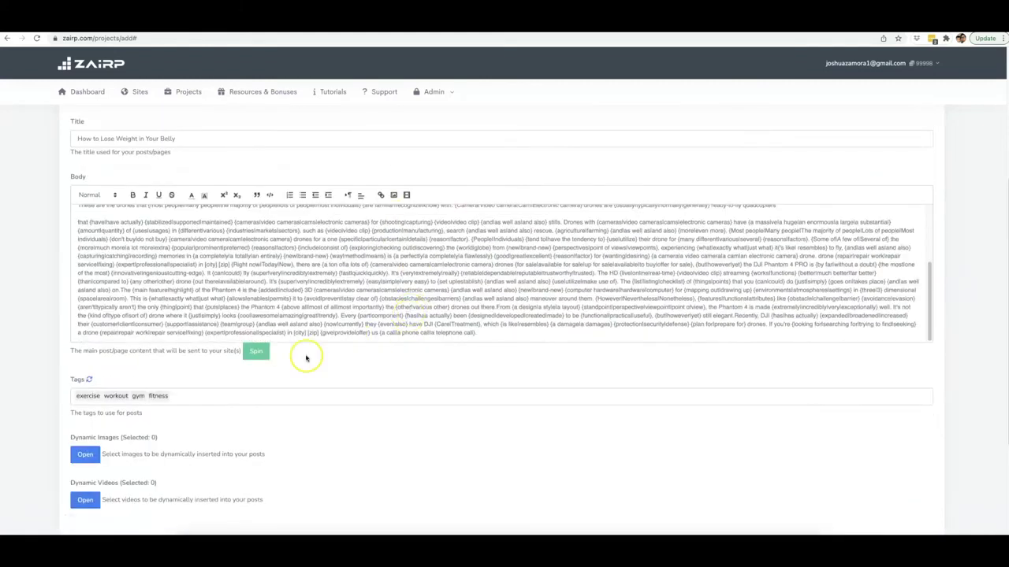
Step: Remove the post tags "exercise", "workout", "gym" and "fitness"
{"action": "scroll", "coordinate": [162, 387], "scroll_direction": "down", "scroll_amount": 1}
{"action": "double_click", "coordinate": [167, 380]}
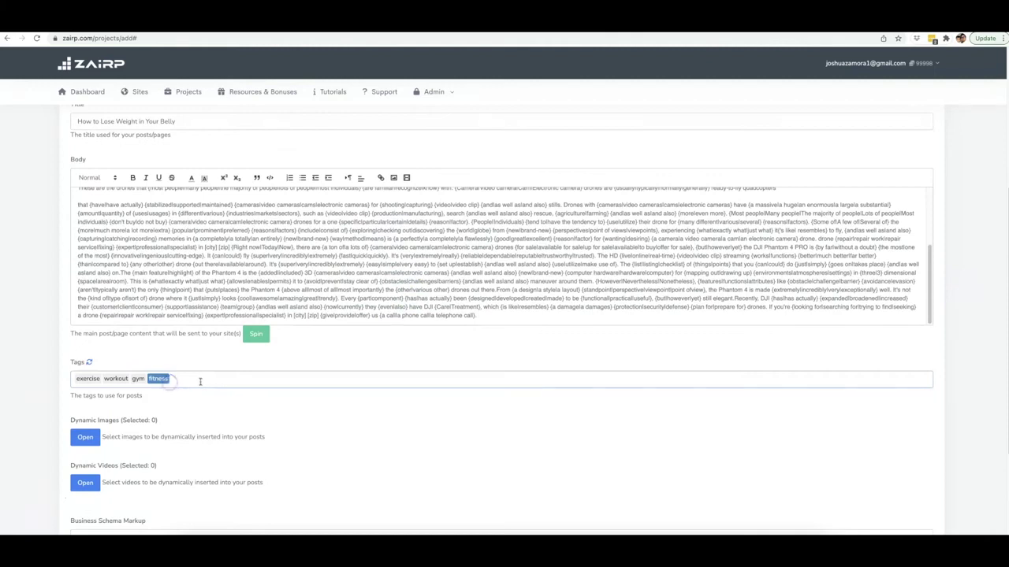
{"action": "key", "text": "BackSpace"}
{"action": "key", "text": "BackSpace"}
{"action": "key", "text": "BackSpace"}
{"action": "key", "text": "BackSpace"}
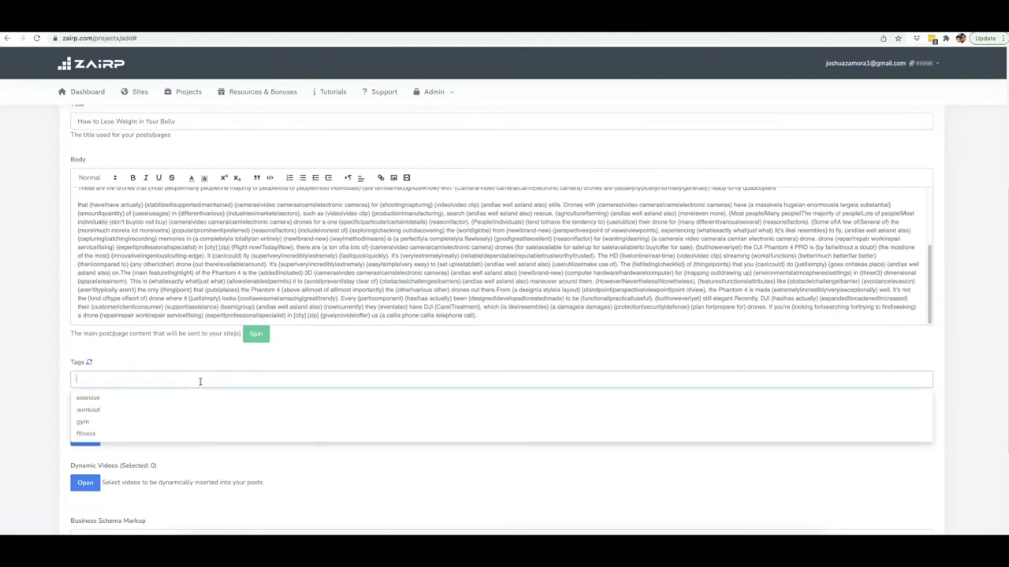
Step: Add the post tags "drone repair", "drone repair exprt" and "drone repair experts"
{"action": "type", "text": "drone repair"}
{"action": "key", "text": "Return"}
{"action": "type", "text": "dr"}
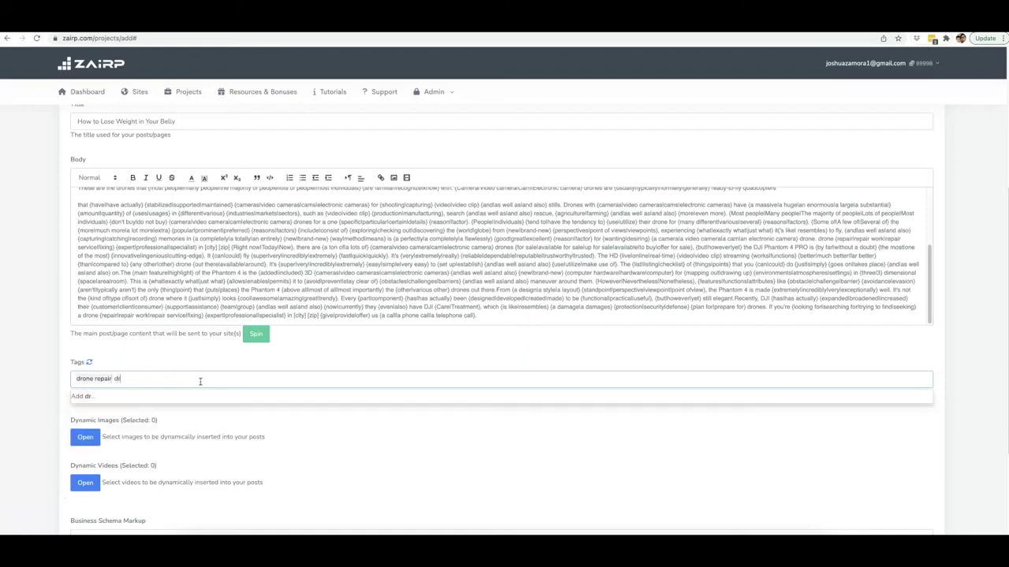
{"action": "type", "text": "one repair exprt"}
{"action": "key", "text": "Return"}
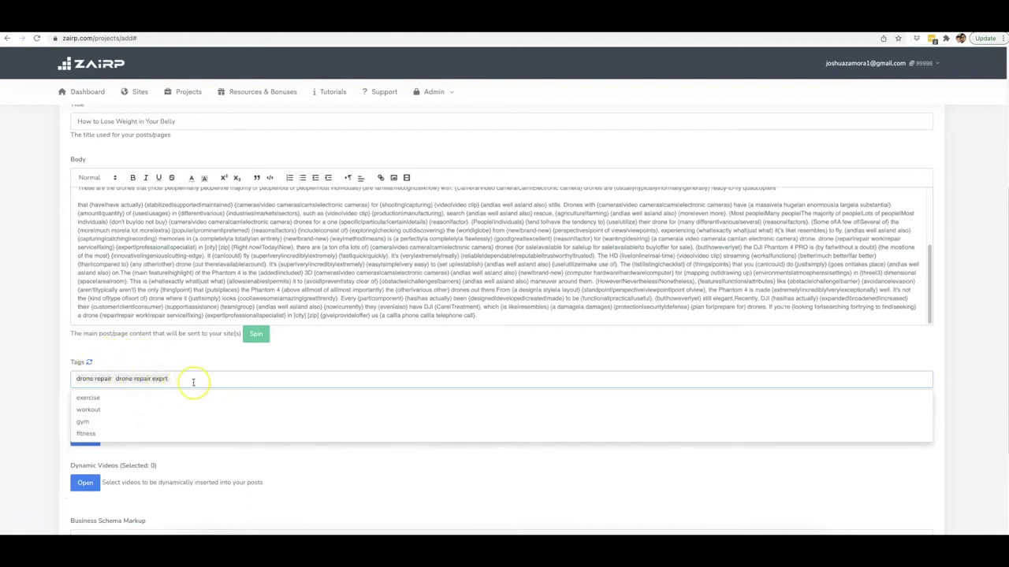
{"action": "type", "text": "drone repair"}
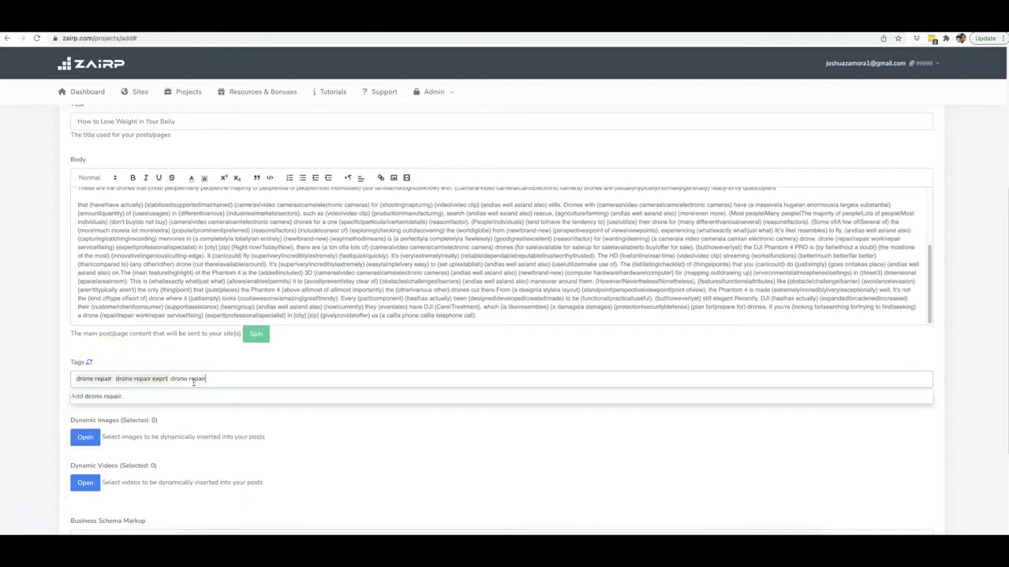
{"action": "key", "text": "Return"}
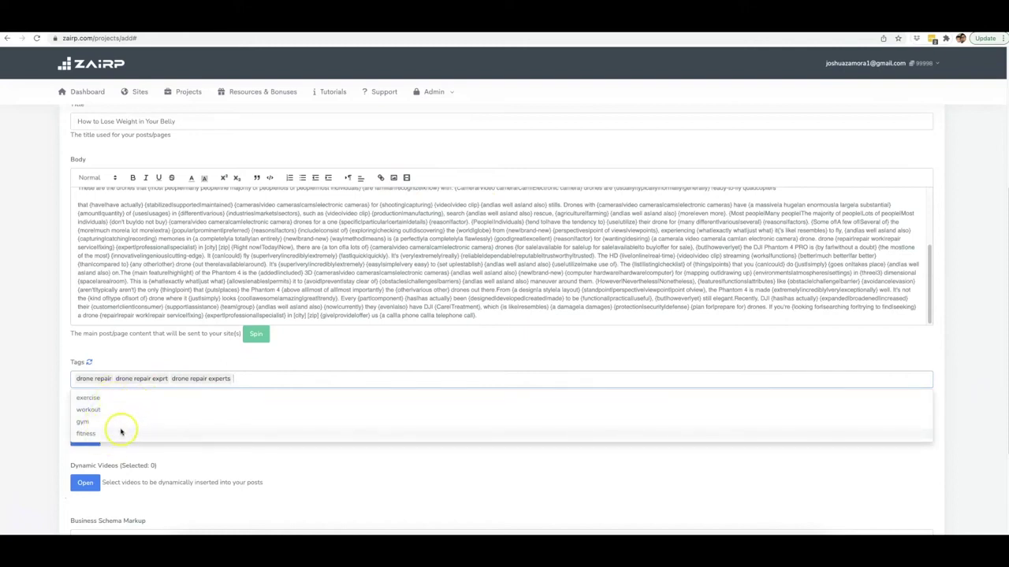
{"action": "left_click", "coordinate": [905, 359]}
Step: Open the dynamic images selection and search for "drone"
{"action": "scroll", "coordinate": [315, 426], "scroll_direction": "down", "scroll_amount": 3}
{"action": "left_click", "coordinate": [84, 311]}
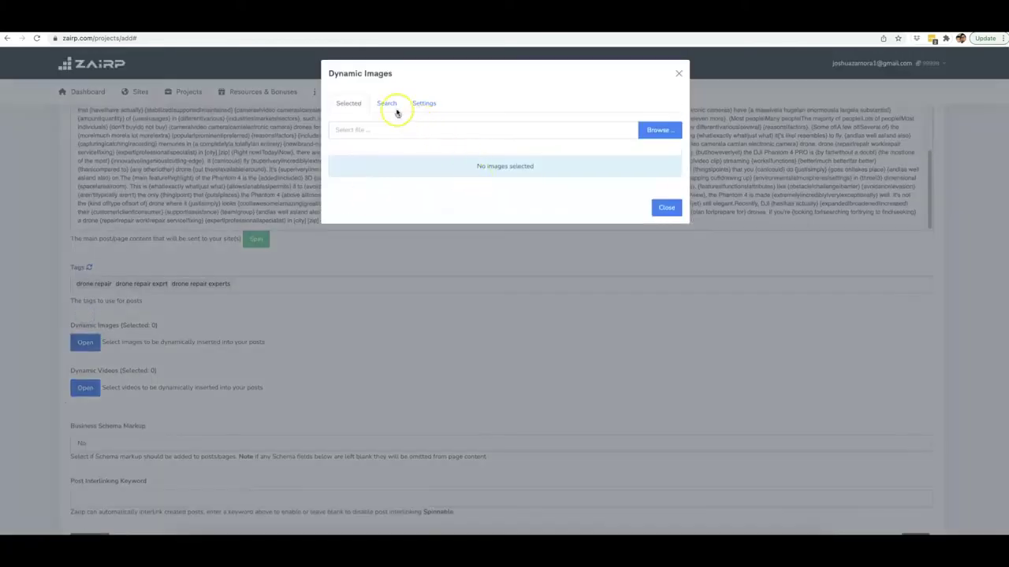
{"action": "left_click", "coordinate": [397, 113]}
{"action": "left_click", "coordinate": [411, 128]}
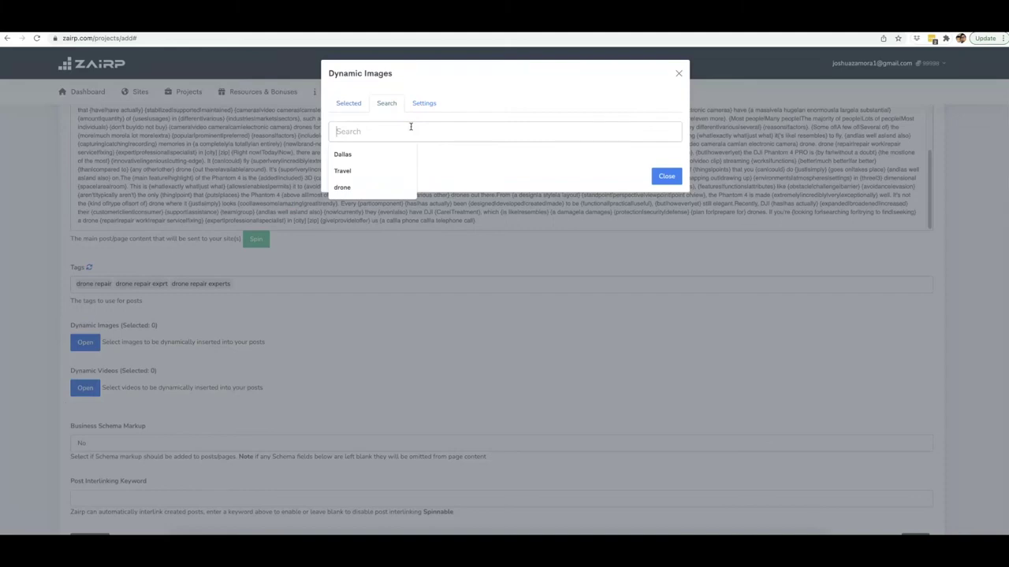
{"action": "type", "text": "drone"}
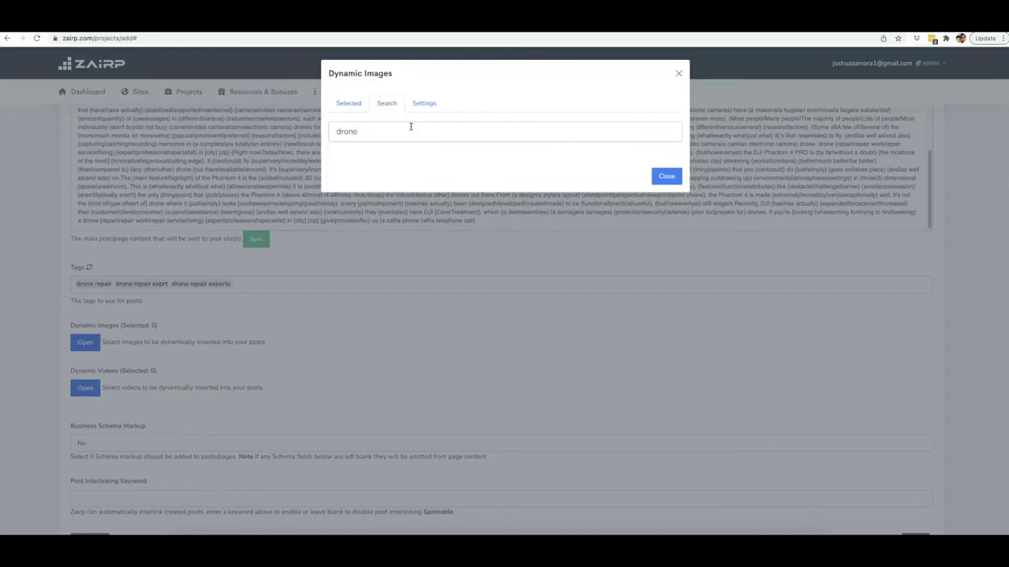
{"action": "key", "text": "Return"}
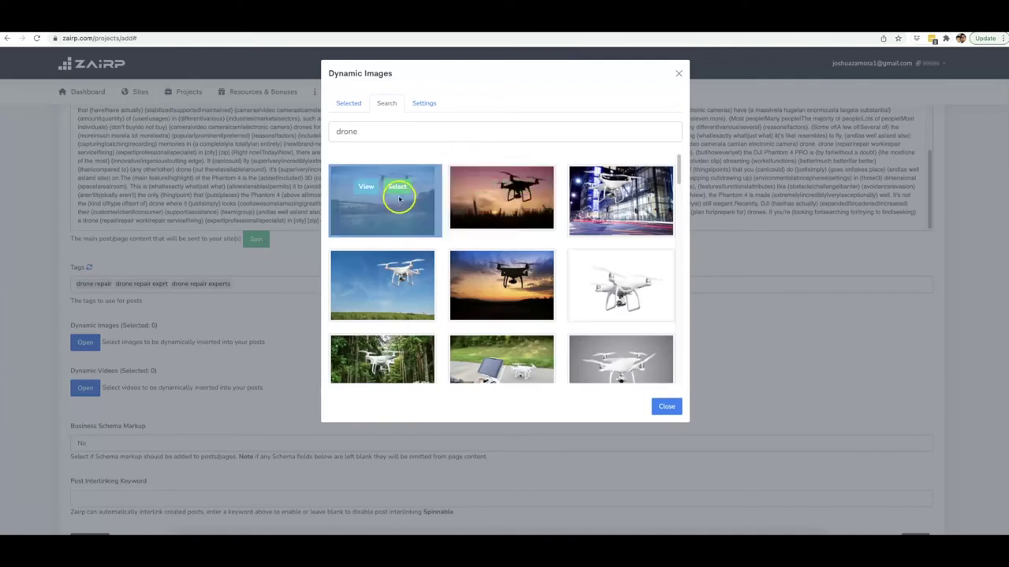
Step: Select 13 of the found drone pictures as dynamic images and close the image selection
{"action": "left_click", "coordinate": [395, 188]}
{"action": "left_click", "coordinate": [639, 281]}
{"action": "left_click", "coordinate": [518, 271]}
{"action": "scroll", "coordinate": [519, 286], "scroll_direction": "down", "scroll_amount": 1}
{"action": "left_click", "coordinate": [518, 284]}
{"action": "left_click", "coordinate": [398, 281]}
{"action": "left_click", "coordinate": [407, 366]}
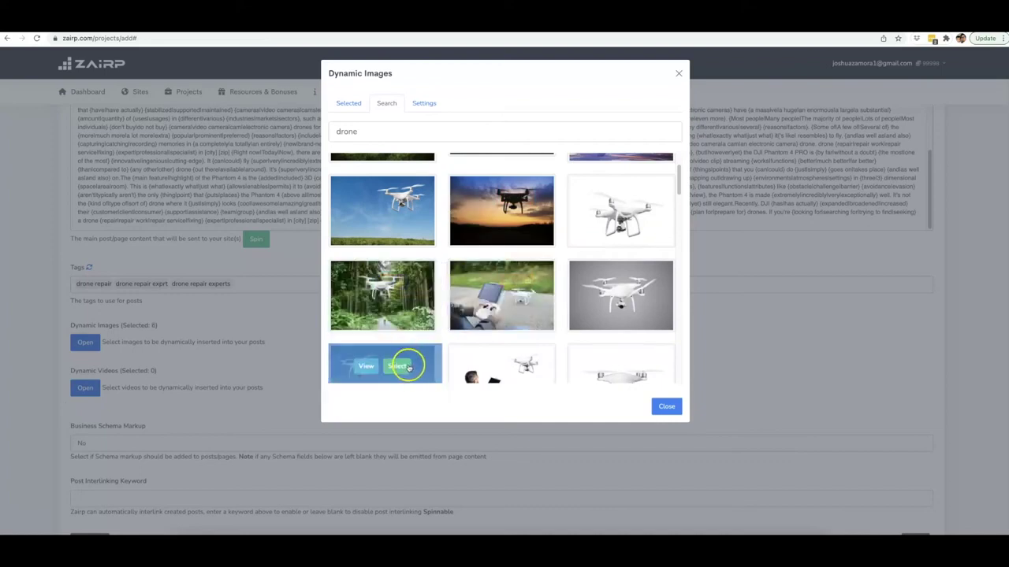
{"action": "left_click", "coordinate": [514, 366]}
{"action": "left_click", "coordinate": [635, 367]}
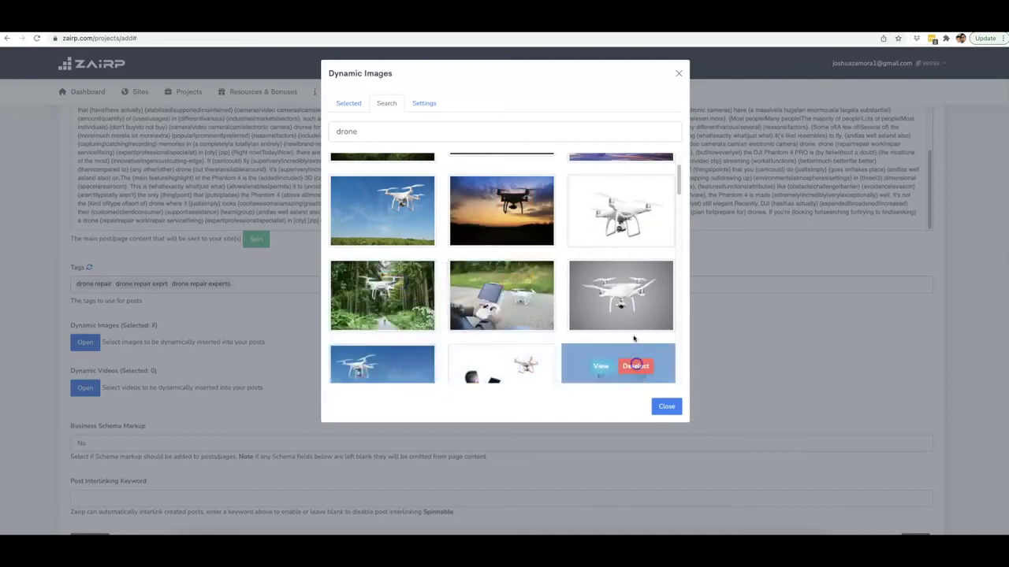
{"action": "left_click", "coordinate": [635, 284]}
{"action": "scroll", "coordinate": [638, 286], "scroll_direction": "down", "scroll_amount": 1}
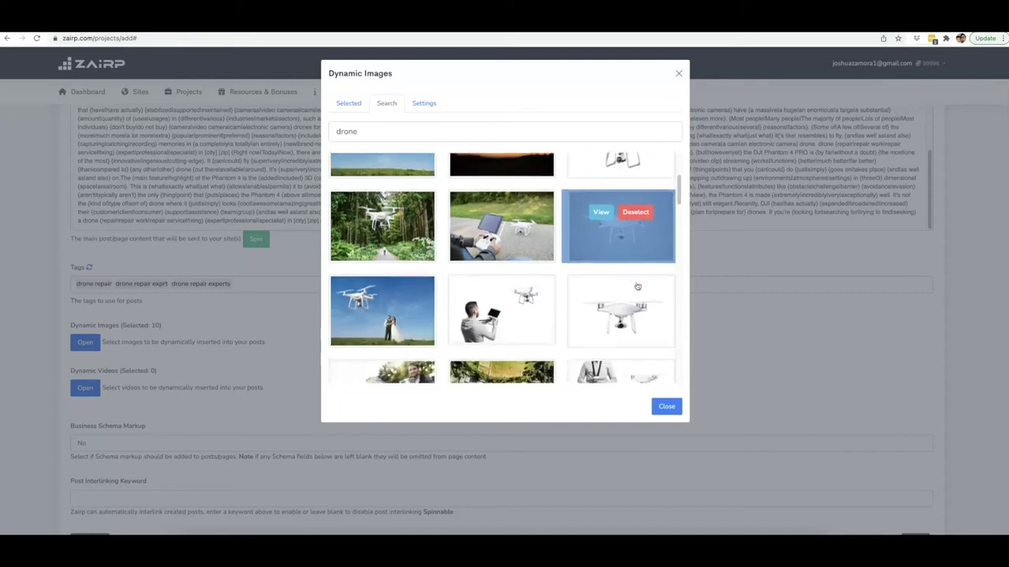
{"action": "scroll", "coordinate": [638, 287], "scroll_direction": "down", "scroll_amount": 2}
{"action": "left_click", "coordinate": [517, 230]}
{"action": "left_click", "coordinate": [401, 231]}
{"action": "left_click", "coordinate": [401, 323]}
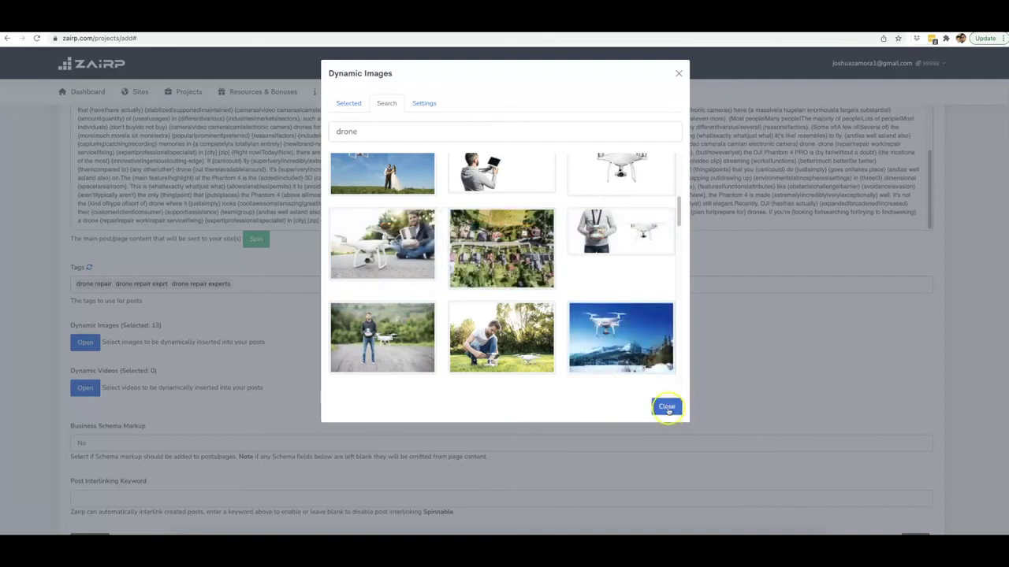
{"action": "left_click", "coordinate": [667, 408]}
Step: Open the dynamic videos selection and search for "drone repair"
{"action": "left_click", "coordinate": [87, 389]}
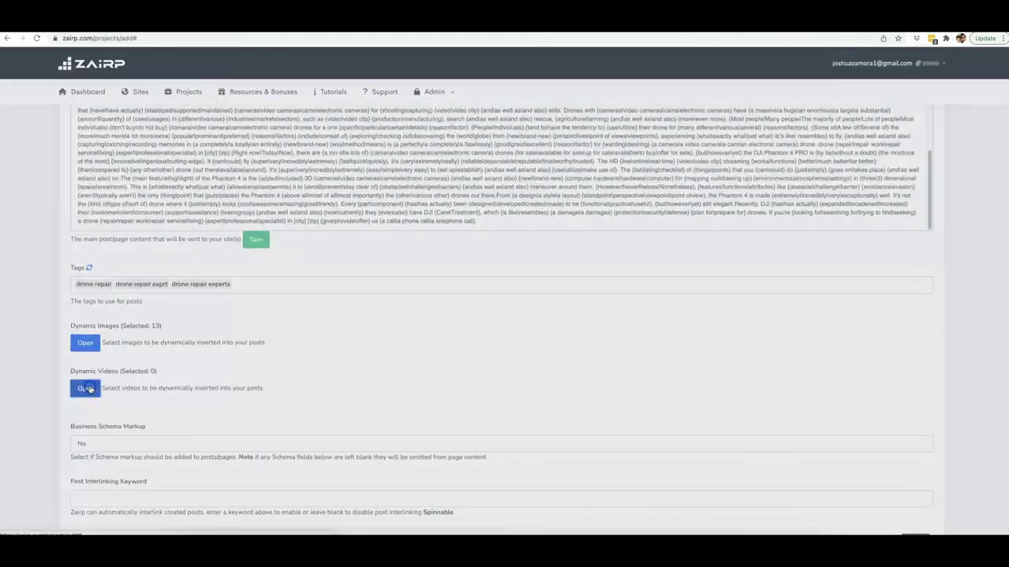
{"action": "left_click", "coordinate": [387, 102]}
{"action": "left_click", "coordinate": [415, 132]}
{"action": "type", "text": "drone repair"}
{"action": "key", "text": "Return"}
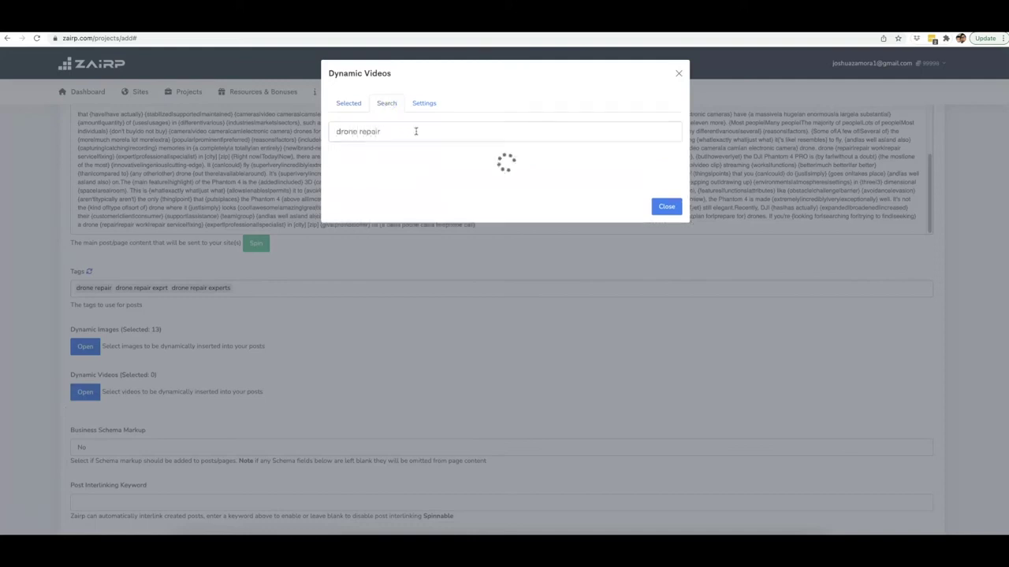
Step: Select the first 12 drone repair videos as dynamic videos and close the video selection
{"action": "left_click", "coordinate": [398, 189]}
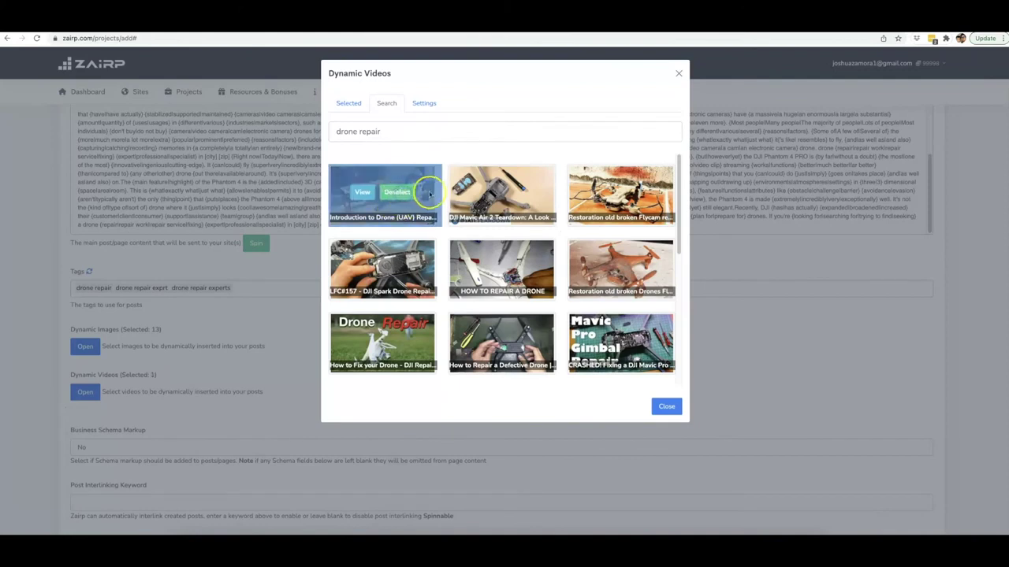
{"action": "left_click", "coordinate": [516, 192]}
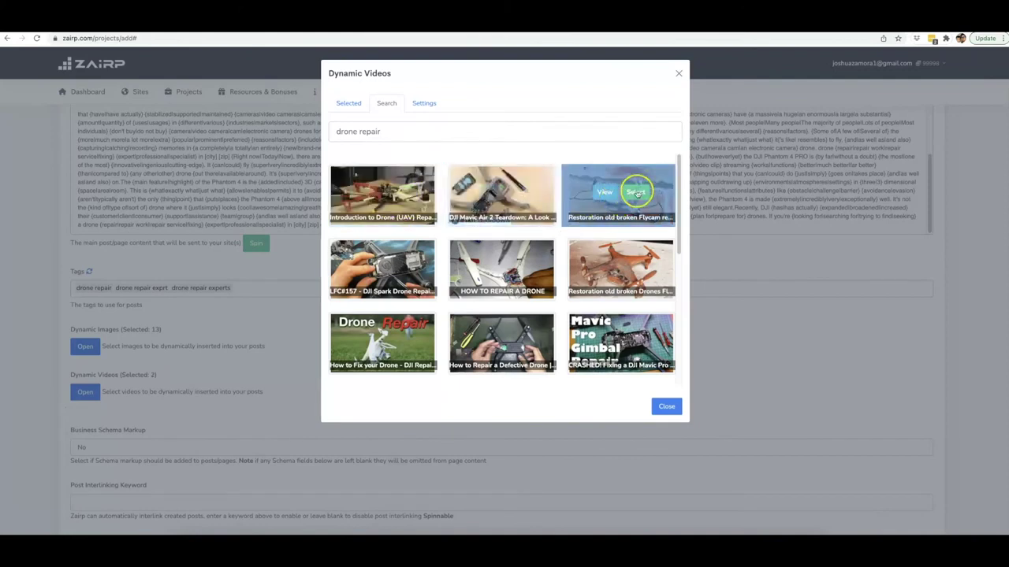
{"action": "left_click", "coordinate": [397, 268]}
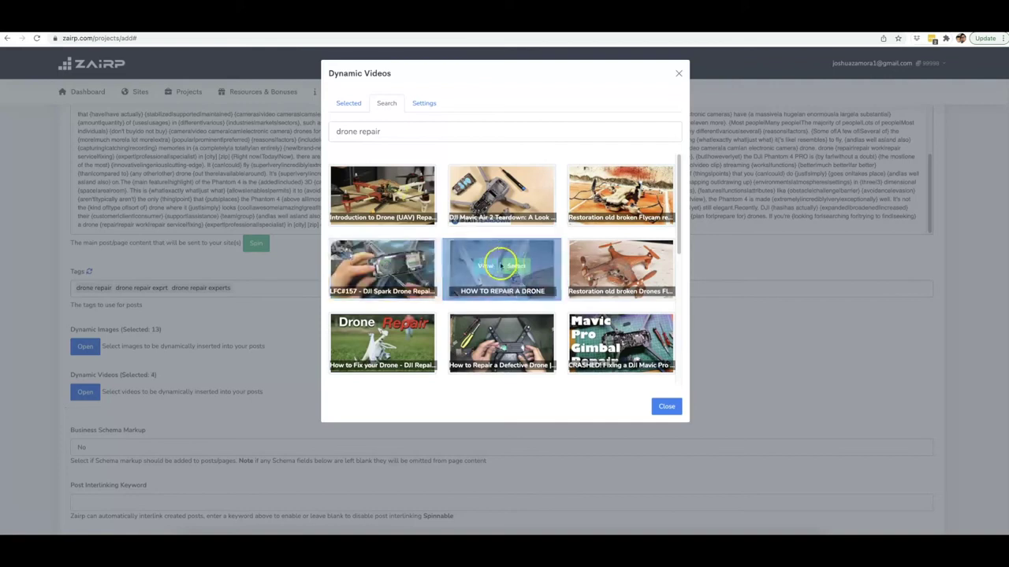
{"action": "left_click", "coordinate": [514, 267]}
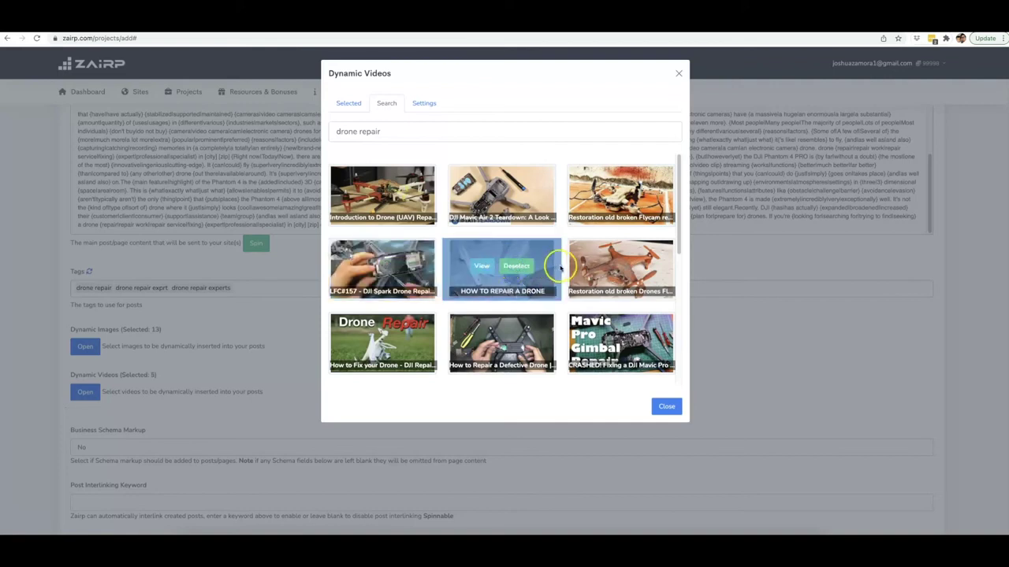
{"action": "left_click", "coordinate": [635, 266]}
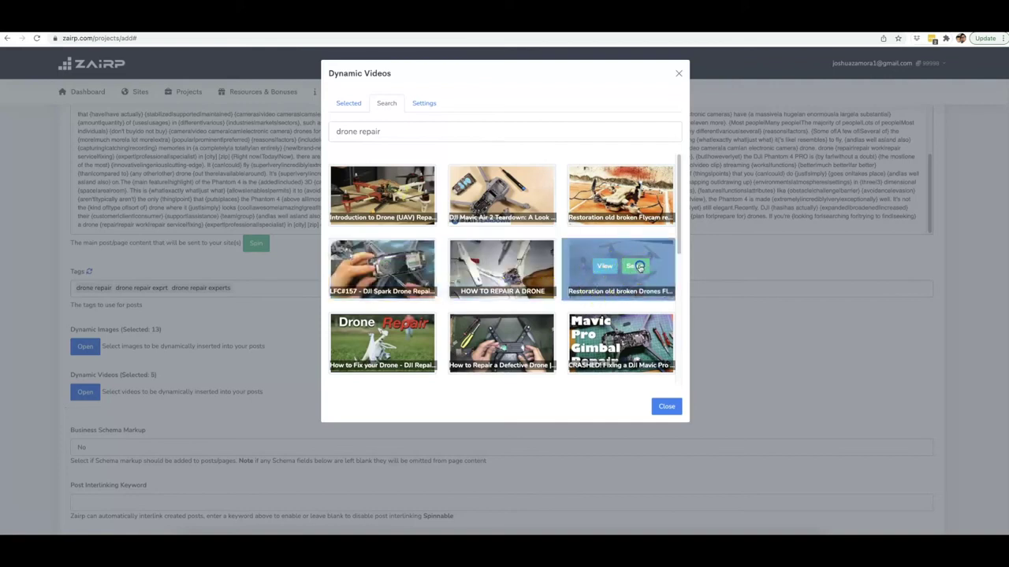
{"action": "scroll", "coordinate": [441, 323], "scroll_direction": "down", "scroll_amount": 1}
{"action": "left_click", "coordinate": [397, 325]}
{"action": "left_click", "coordinate": [514, 325]}
{"action": "left_click", "coordinate": [636, 326]}
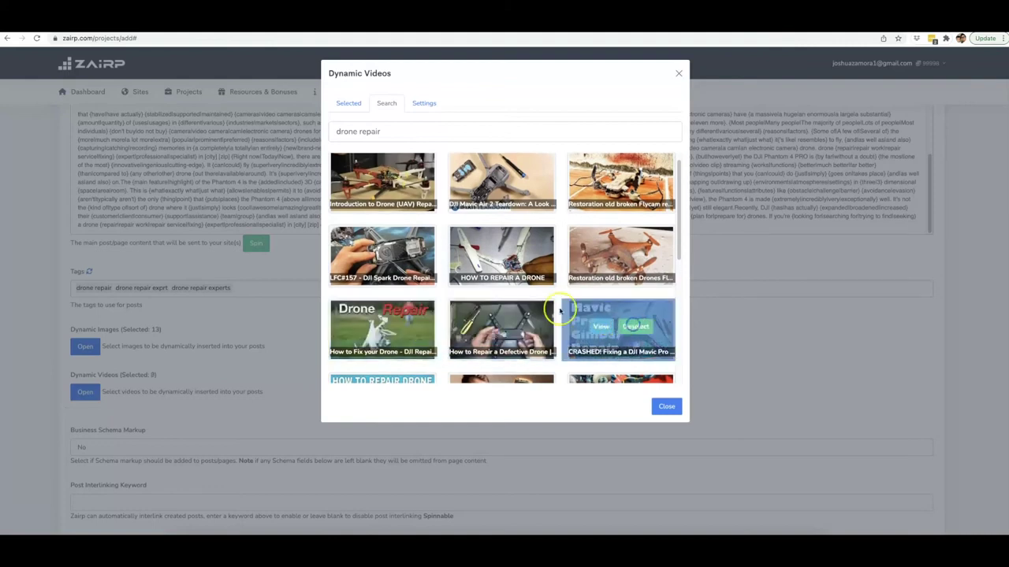
{"action": "scroll", "coordinate": [535, 312], "scroll_direction": "down", "scroll_amount": 3}
{"action": "left_click", "coordinate": [517, 307]}
{"action": "left_click", "coordinate": [396, 307]}
{"action": "scroll", "coordinate": [505, 308], "scroll_direction": "down", "scroll_amount": 3}
{"action": "left_click", "coordinate": [638, 239]}
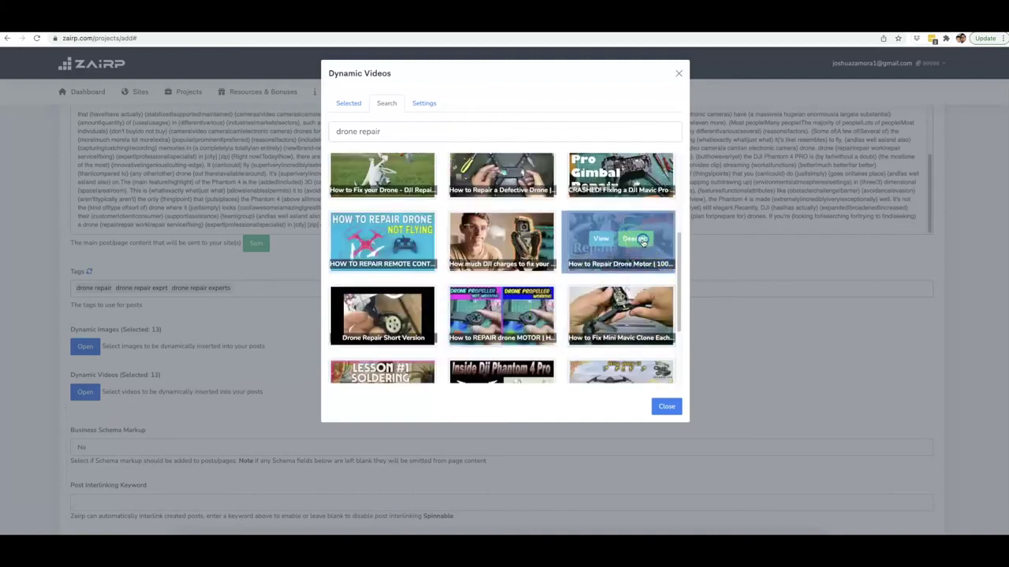
{"action": "left_click", "coordinate": [667, 406]}
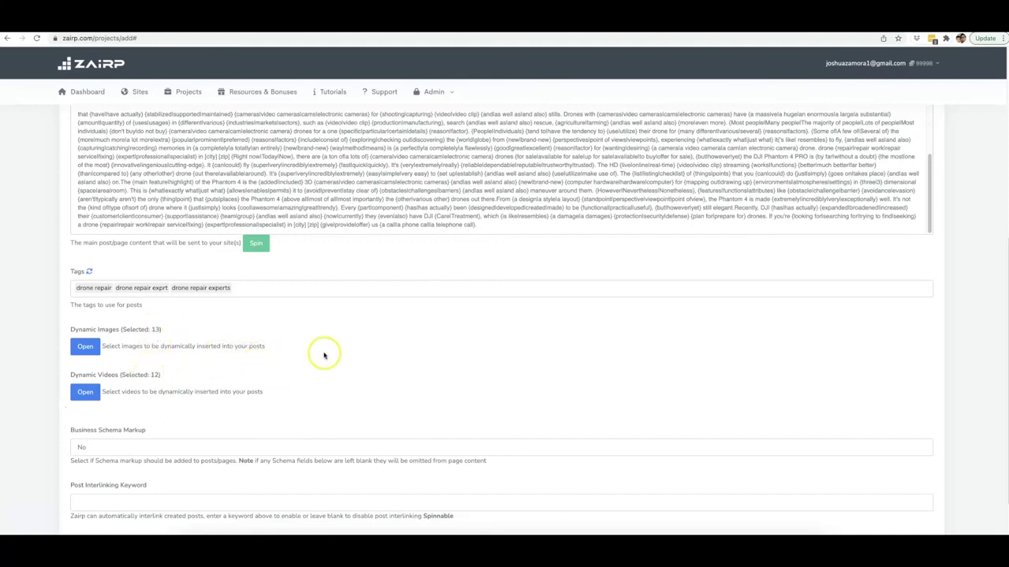
{"action": "scroll", "coordinate": [323, 356], "scroll_direction": "down", "scroll_amount": 2}
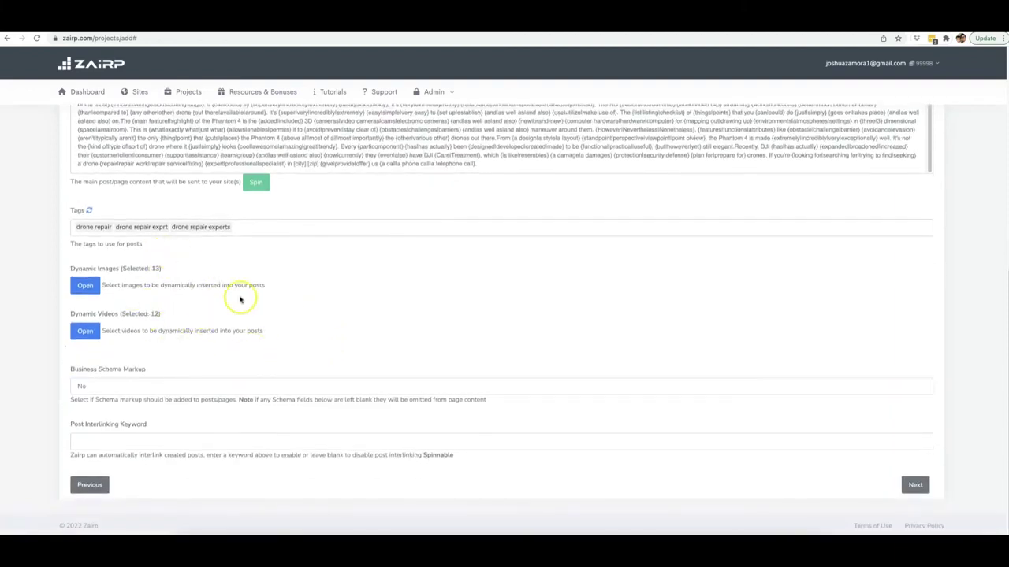
Step: Turn on Business Schema Markup, look over the business detail fields it offers, and set it back to No
{"action": "left_click", "coordinate": [127, 384]}
{"action": "left_click", "coordinate": [150, 376]}
{"action": "scroll", "coordinate": [232, 360], "scroll_direction": "down", "scroll_amount": 2}
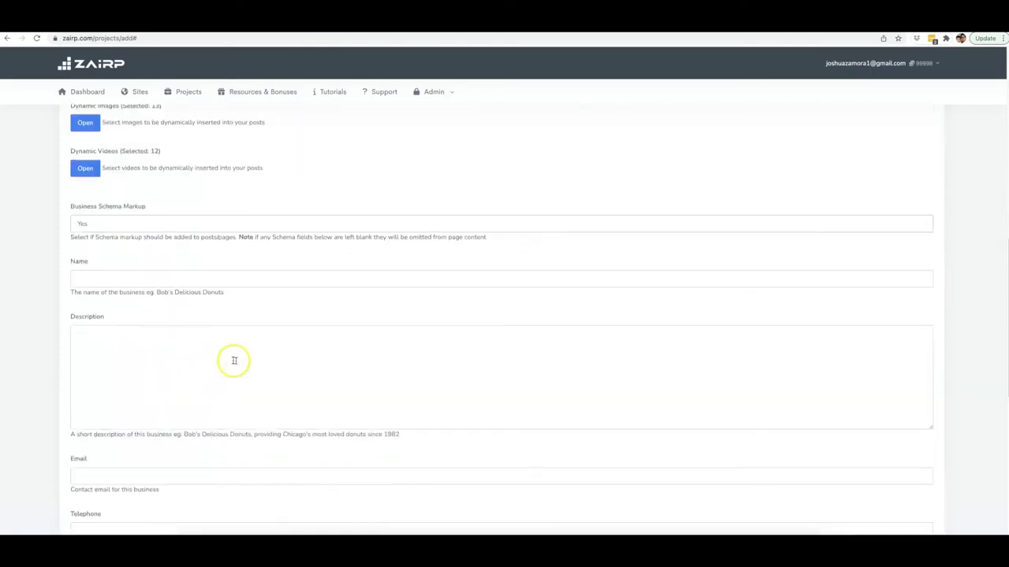
{"action": "scroll", "coordinate": [146, 279], "scroll_direction": "down", "scroll_amount": 4}
{"action": "scroll", "coordinate": [163, 341], "scroll_direction": "down", "scroll_amount": 2}
{"action": "scroll", "coordinate": [163, 343], "scroll_direction": "up", "scroll_amount": 3}
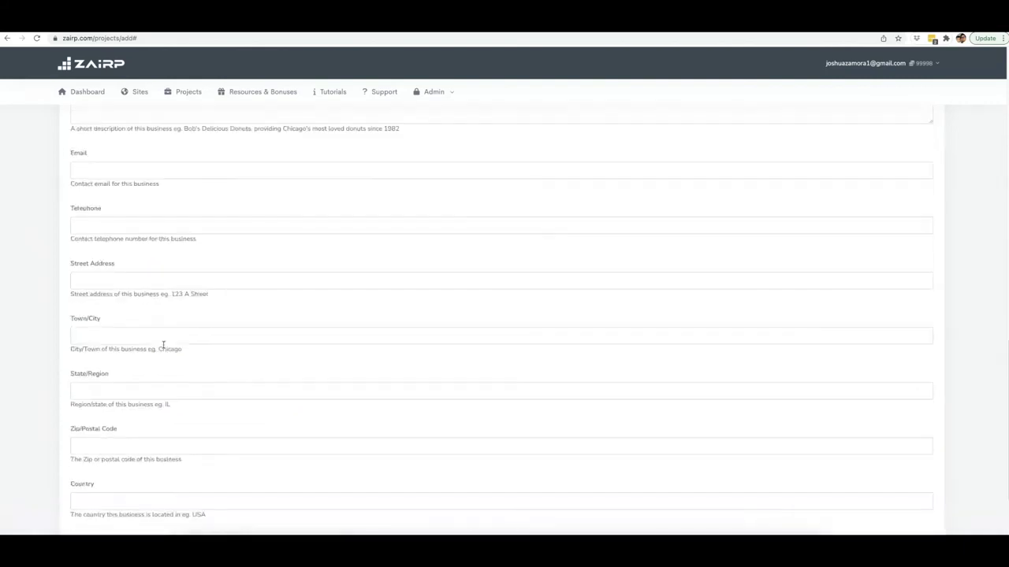
{"action": "scroll", "coordinate": [163, 344], "scroll_direction": "up", "scroll_amount": 3}
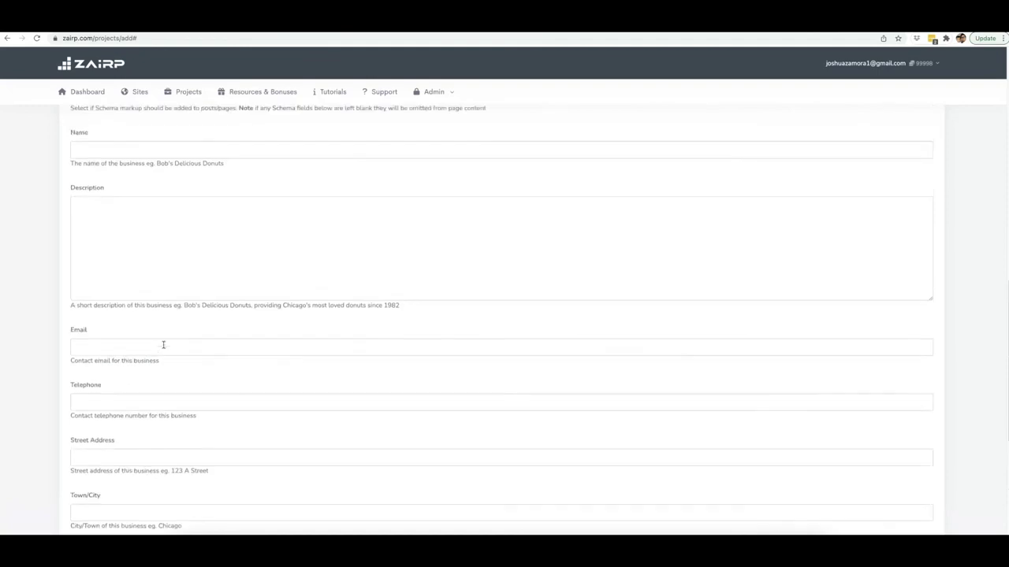
{"action": "scroll", "coordinate": [163, 344], "scroll_direction": "up", "scroll_amount": 2}
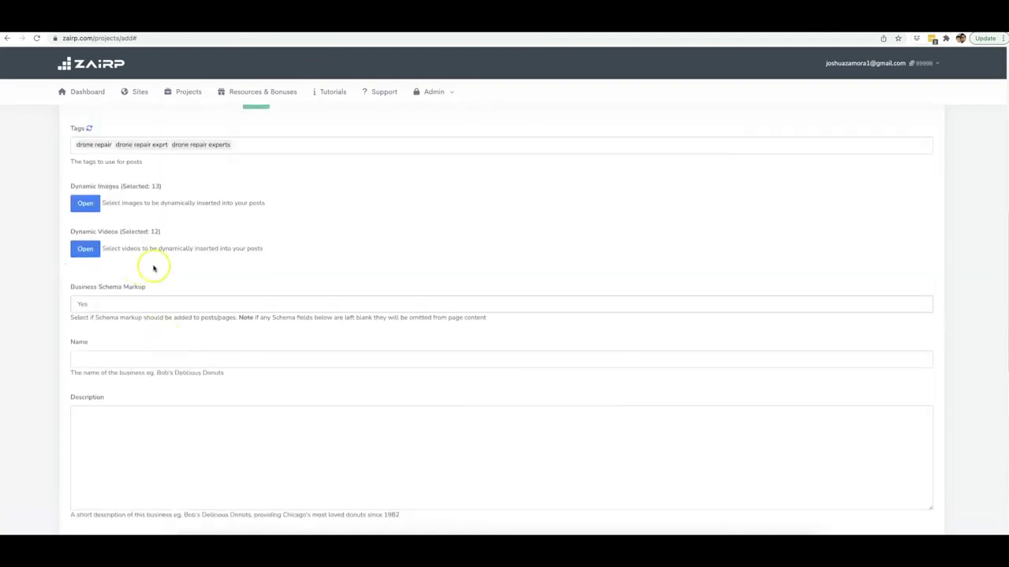
{"action": "left_click", "coordinate": [120, 304]}
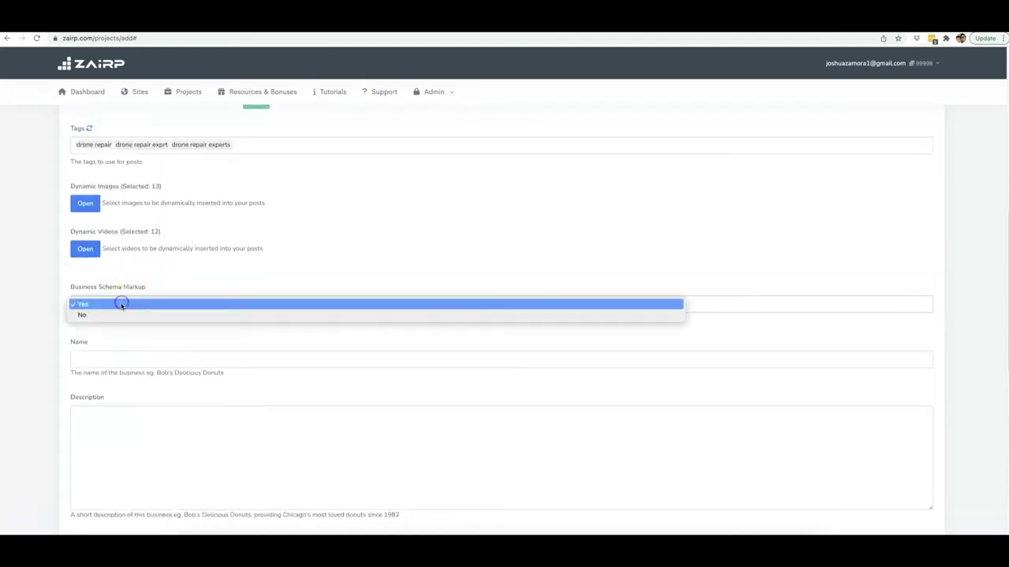
{"action": "left_click", "coordinate": [121, 316]}
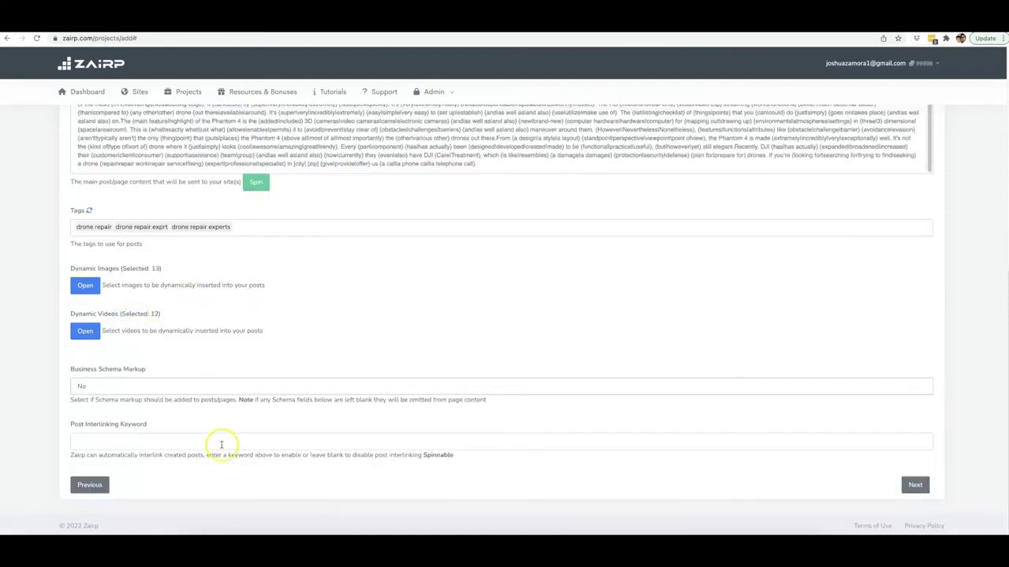
Step: Set the post interlinking keyword to "drone repair, drone, repair, specialist,"
{"action": "left_click", "coordinate": [198, 446]}
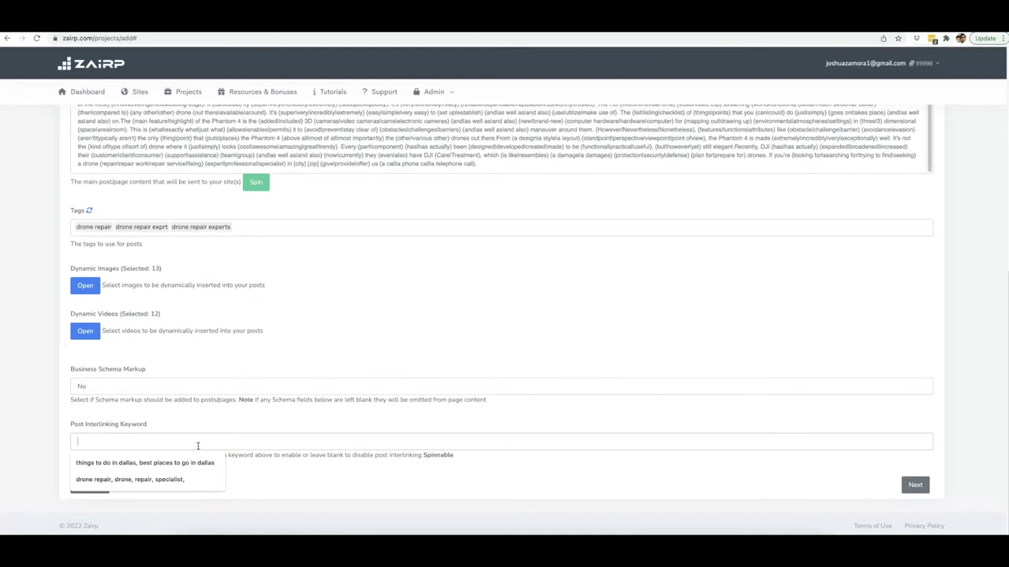
{"action": "left_click", "coordinate": [181, 478]}
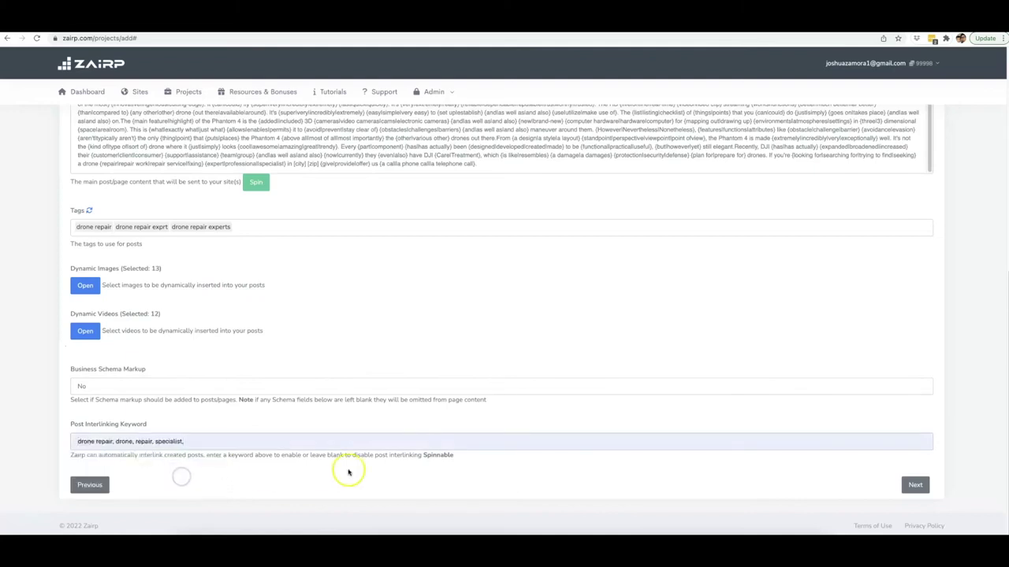
{"action": "left_click", "coordinate": [263, 478]}
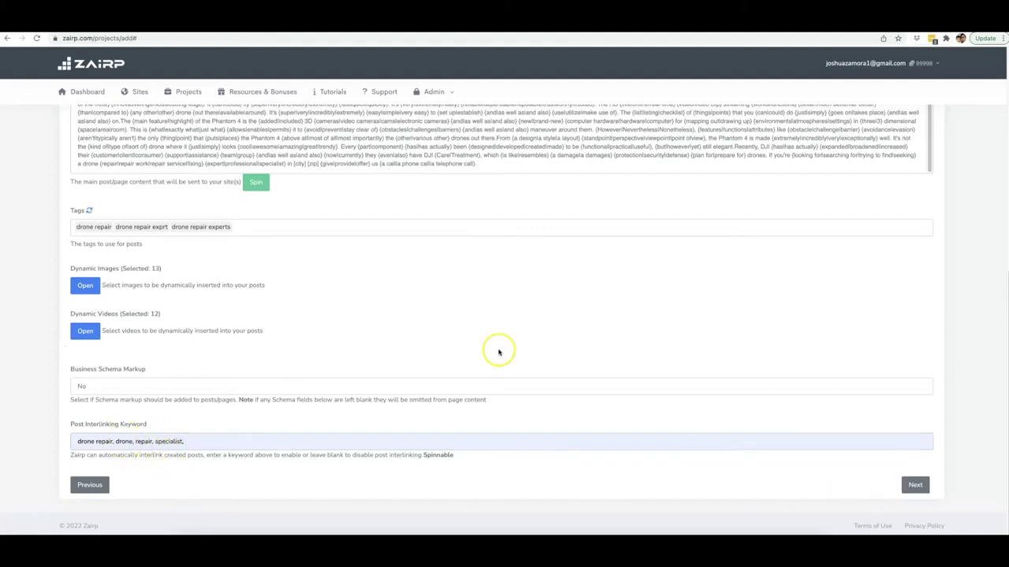
Step: Replace the post title with "[keyword] in [city] [zip]"
{"action": "scroll", "coordinate": [473, 339], "scroll_direction": "up", "scroll_amount": 3}
{"action": "scroll", "coordinate": [454, 209], "scroll_direction": "up", "scroll_amount": 2}
{"action": "scroll", "coordinate": [671, 329], "scroll_direction": "down", "scroll_amount": 5}
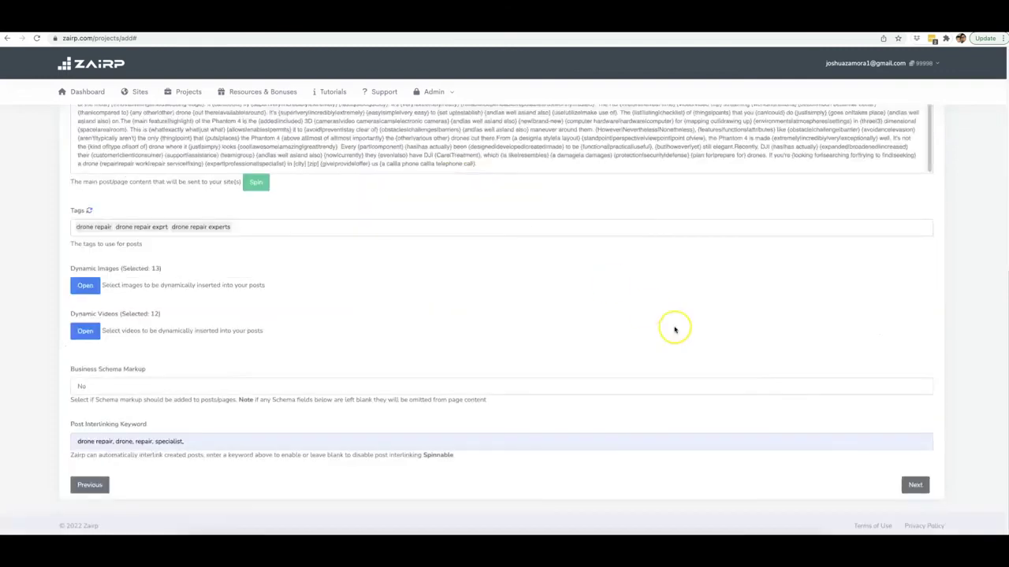
{"action": "scroll", "coordinate": [417, 304], "scroll_direction": "up", "scroll_amount": 4}
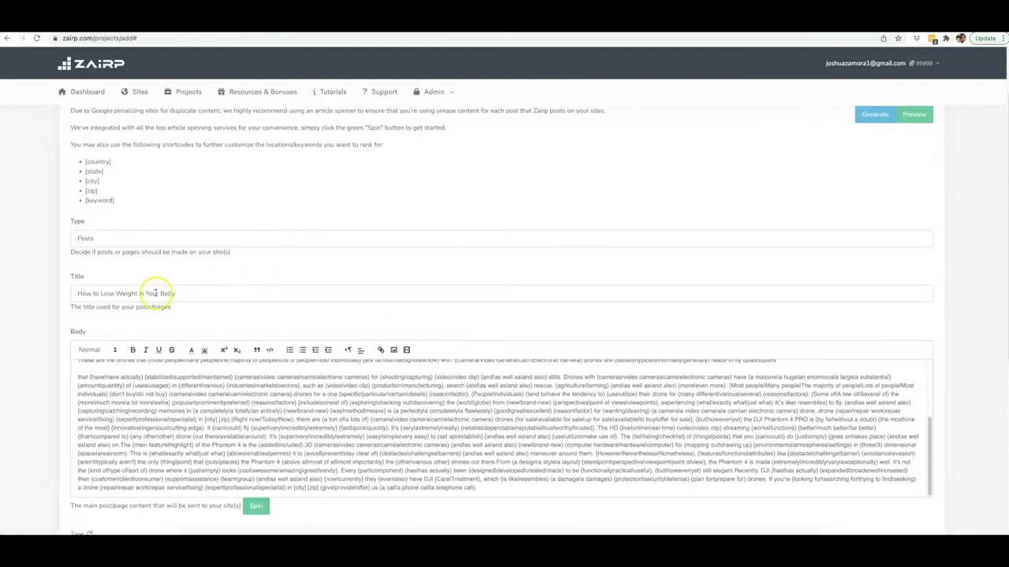
{"action": "triple_click", "coordinate": [156, 292]}
{"action": "key", "text": "BackSpace"}
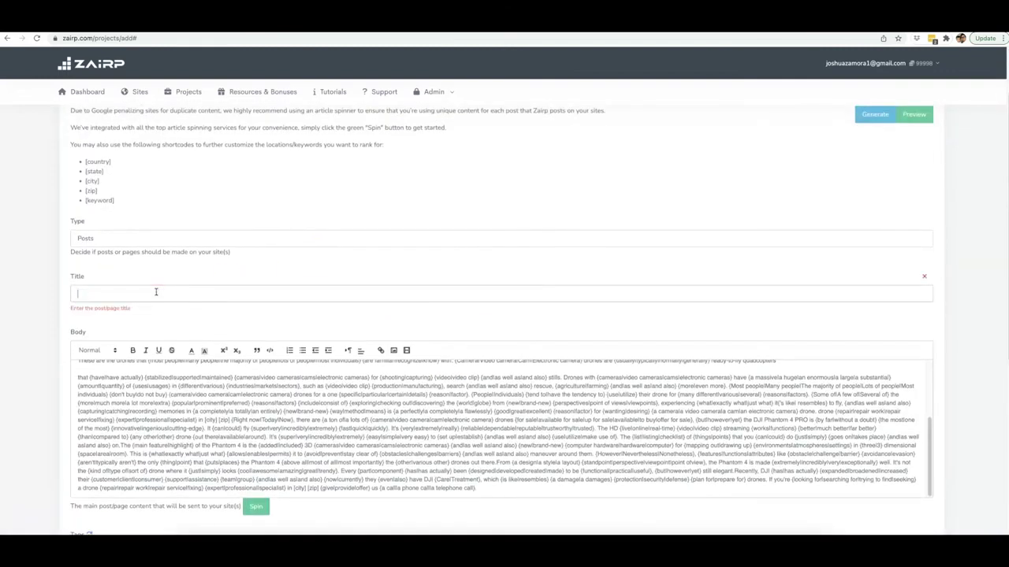
{"action": "scroll", "coordinate": [126, 195], "scroll_direction": "up", "scroll_amount": 1}
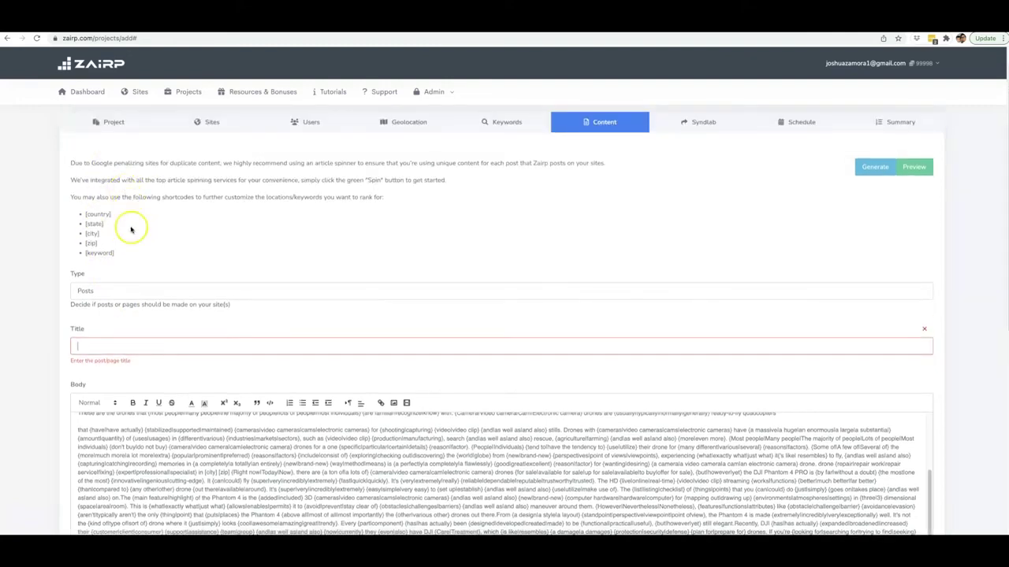
{"action": "left_click", "coordinate": [113, 254]}
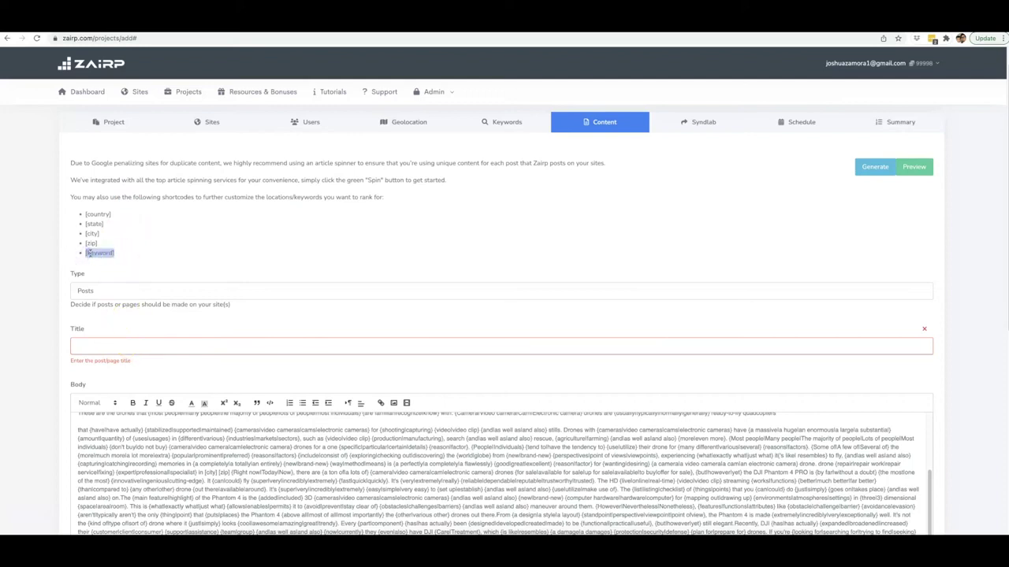
{"action": "left_click", "coordinate": [103, 344]}
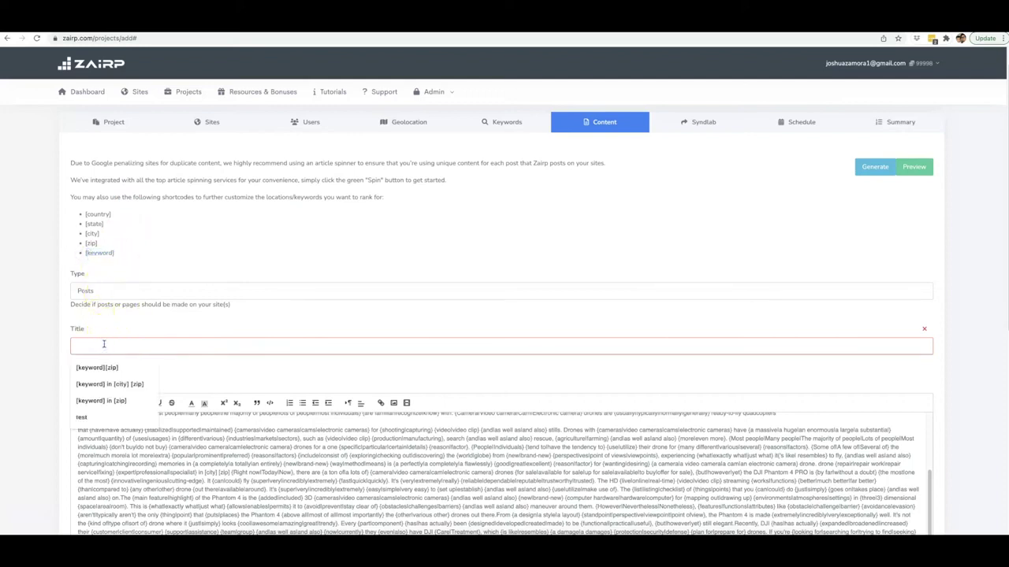
{"action": "type", "text": "[keyword]"}
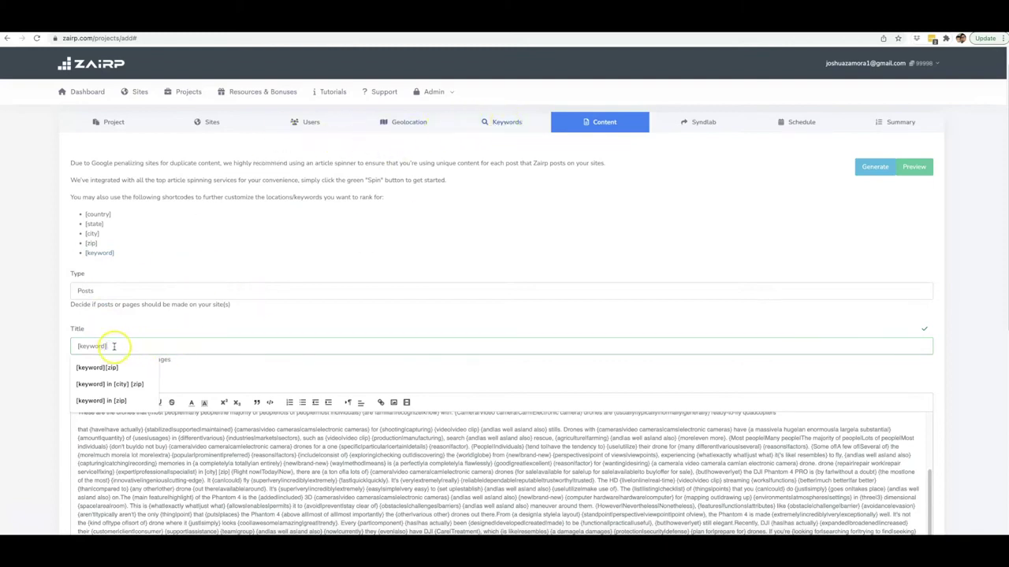
{"action": "left_click", "coordinate": [126, 384]}
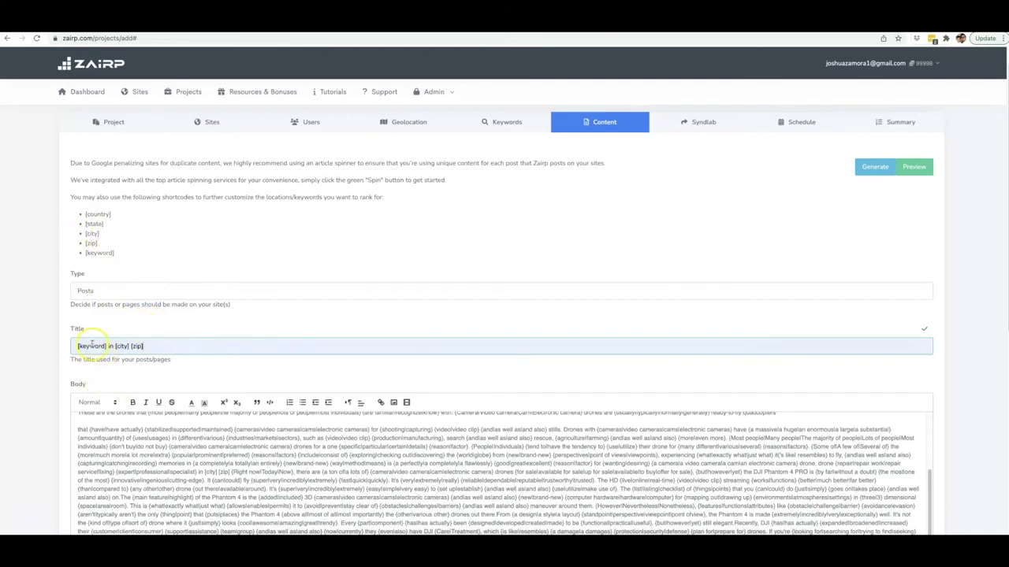
Step: Copy the title's "[keyword] in [city] [zip]" shortcodes and append them to the body's closing and opening paragraphs
{"action": "left_click_drag", "start_coordinate": [145, 349], "coordinate": [96, 347]}
{"action": "key", "text": "ctrl+c"}
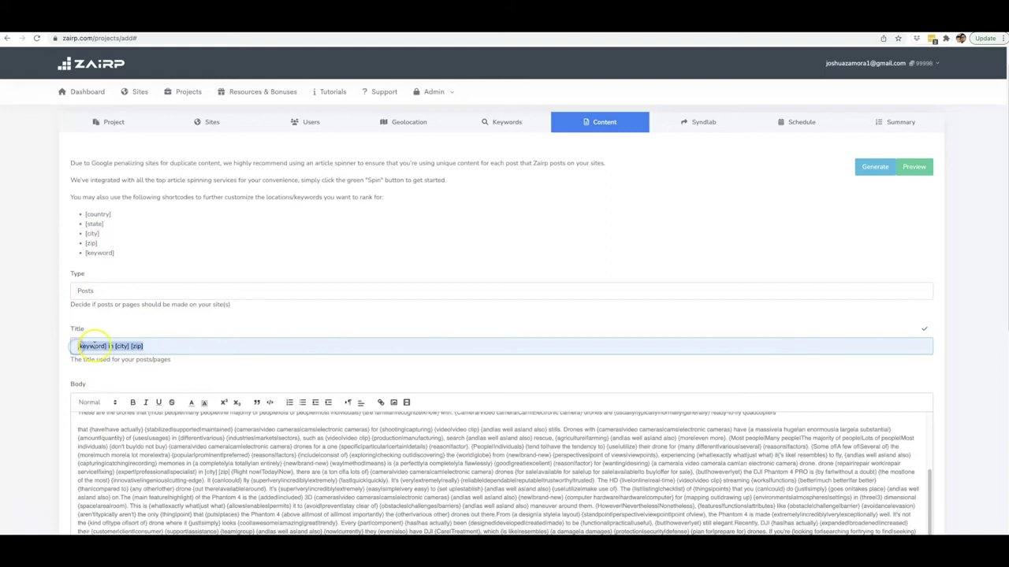
{"action": "scroll", "coordinate": [441, 303], "scroll_direction": "down", "scroll_amount": 2}
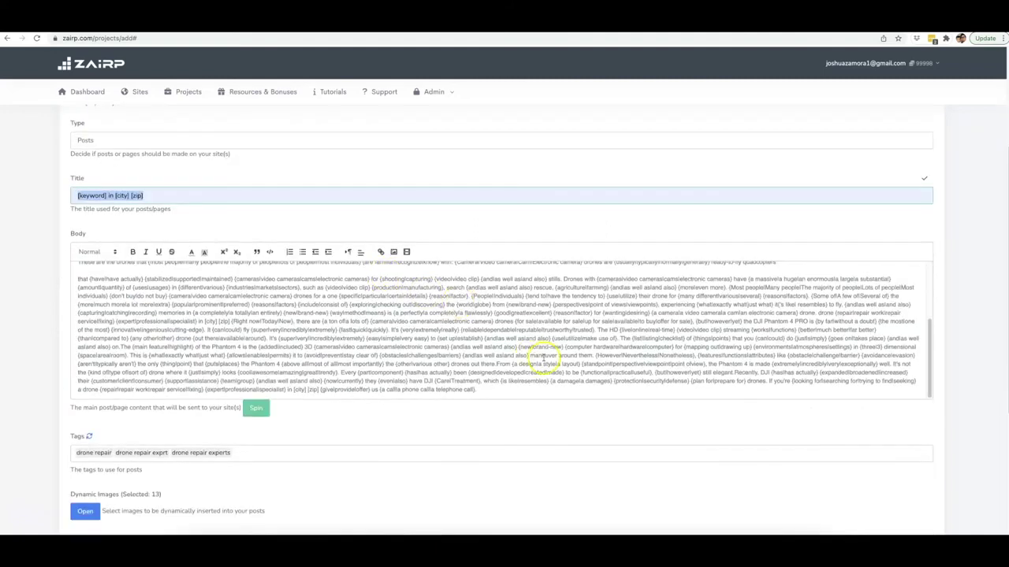
{"action": "scroll", "coordinate": [544, 359], "scroll_direction": "down", "scroll_amount": 1}
{"action": "left_click", "coordinate": [484, 359]}
{"action": "key", "text": "ctrl+v"}
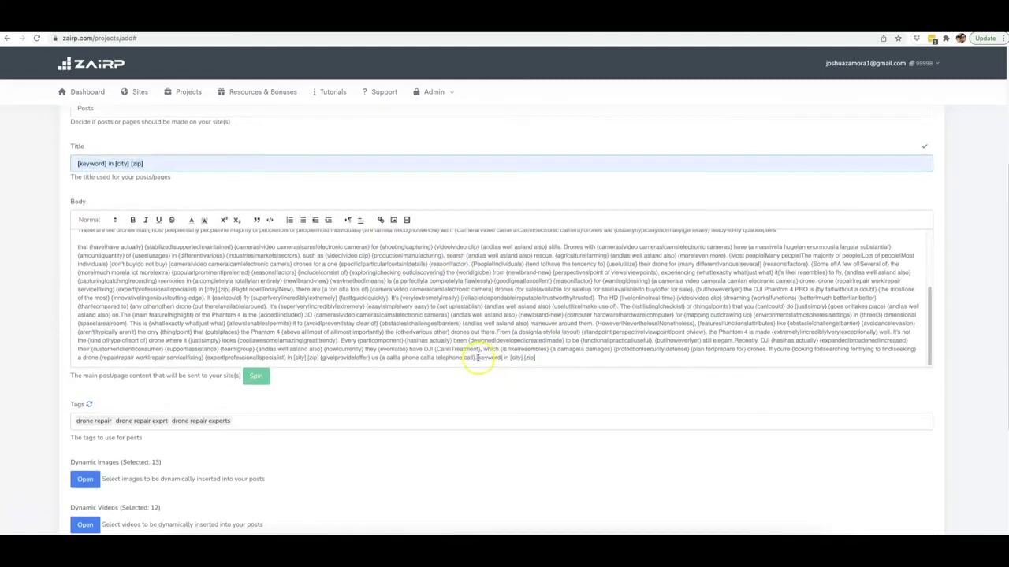
{"action": "left_click", "coordinate": [479, 358]}
{"action": "scroll", "coordinate": [561, 317], "scroll_direction": "up", "scroll_amount": 3}
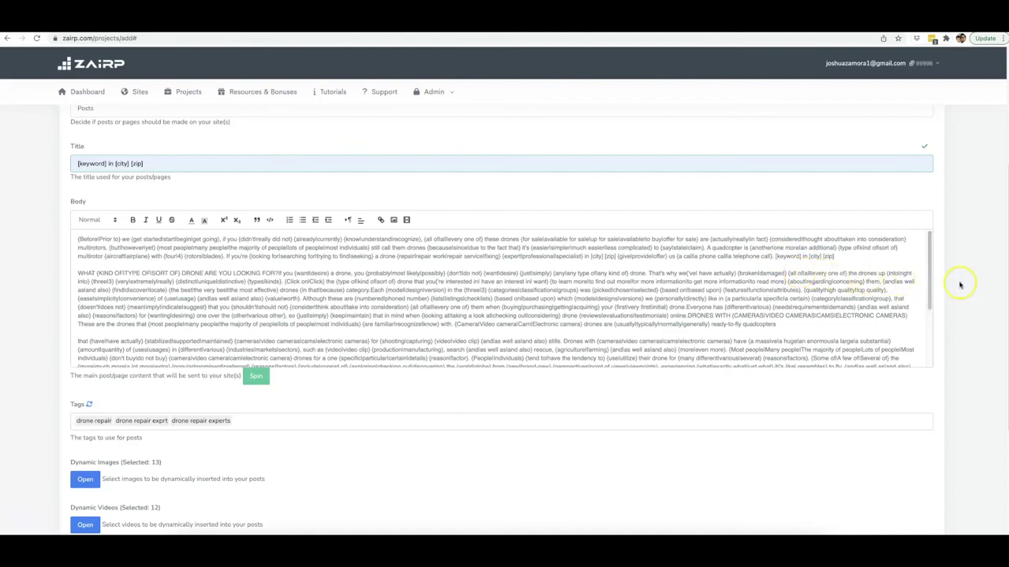
Step: Proceed to the Syndlab settings of the project and set Enable Syndication to Yes
{"action": "scroll", "coordinate": [953, 287], "scroll_direction": "down", "scroll_amount": 3}
{"action": "scroll", "coordinate": [952, 288], "scroll_direction": "up", "scroll_amount": 3}
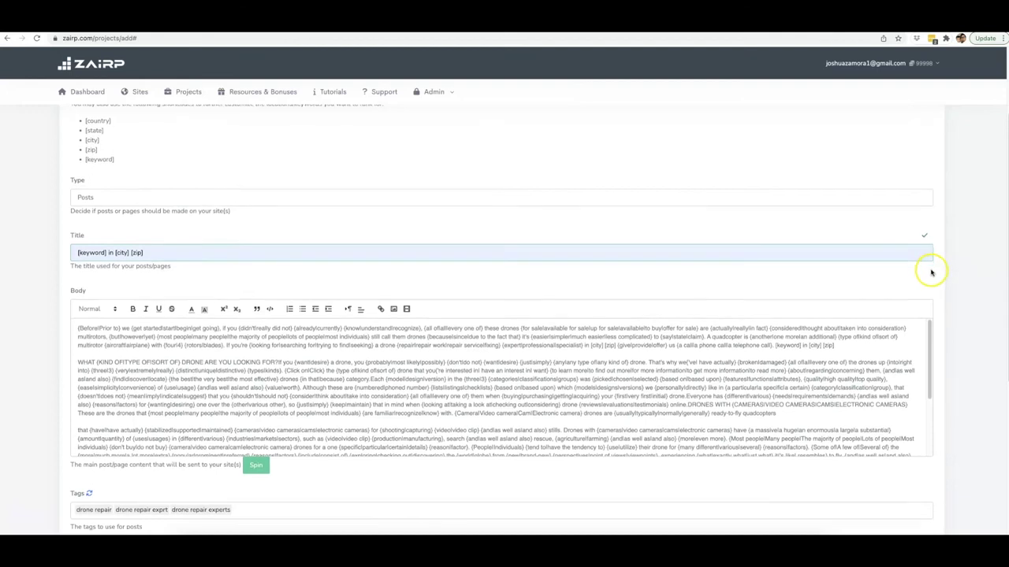
{"action": "scroll", "coordinate": [941, 276], "scroll_direction": "down", "scroll_amount": 2}
{"action": "scroll", "coordinate": [940, 273], "scroll_direction": "down", "scroll_amount": 3}
{"action": "left_click", "coordinate": [919, 484]}
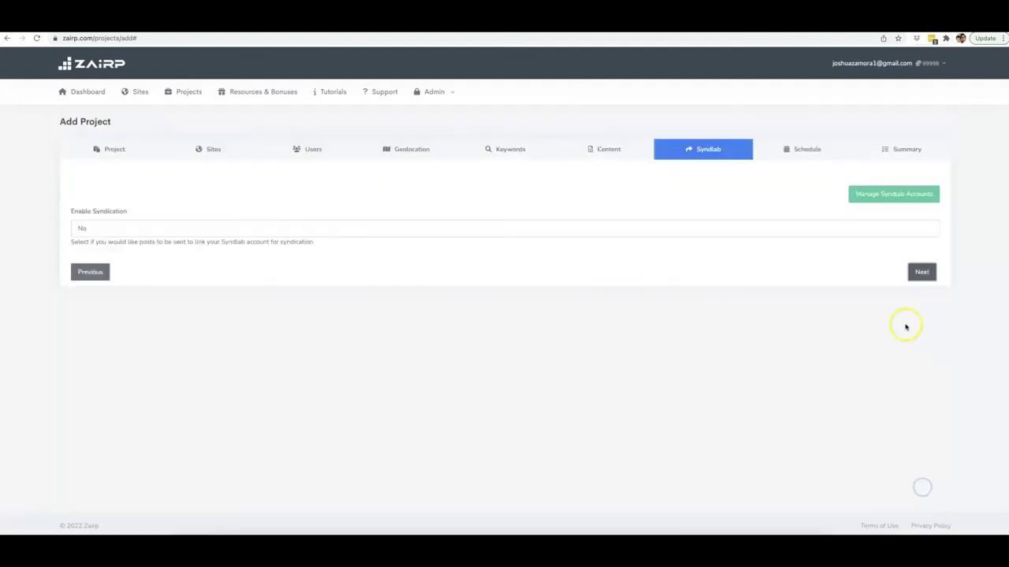
{"action": "left_click", "coordinate": [167, 230]}
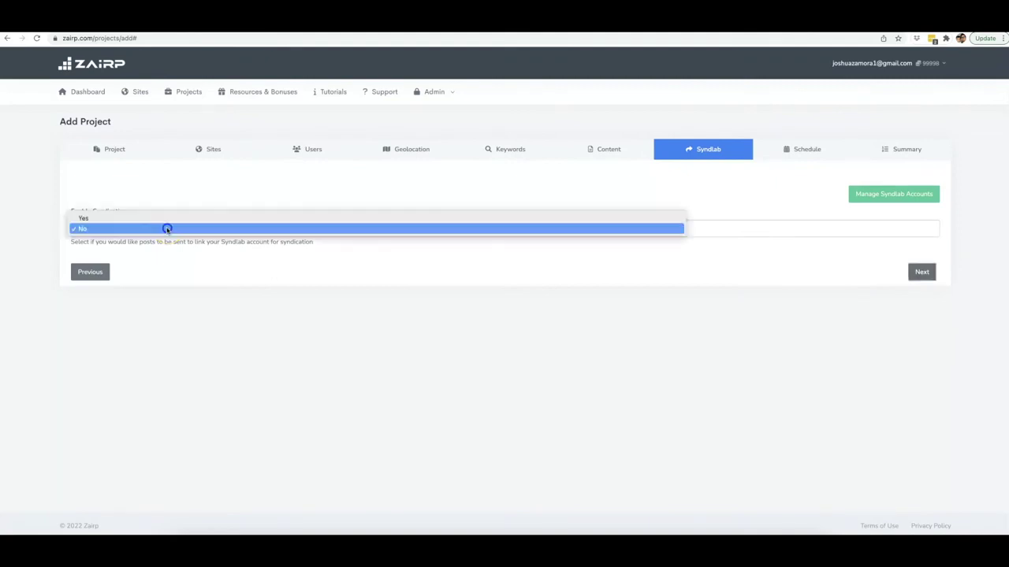
{"action": "left_click", "coordinate": [119, 219]}
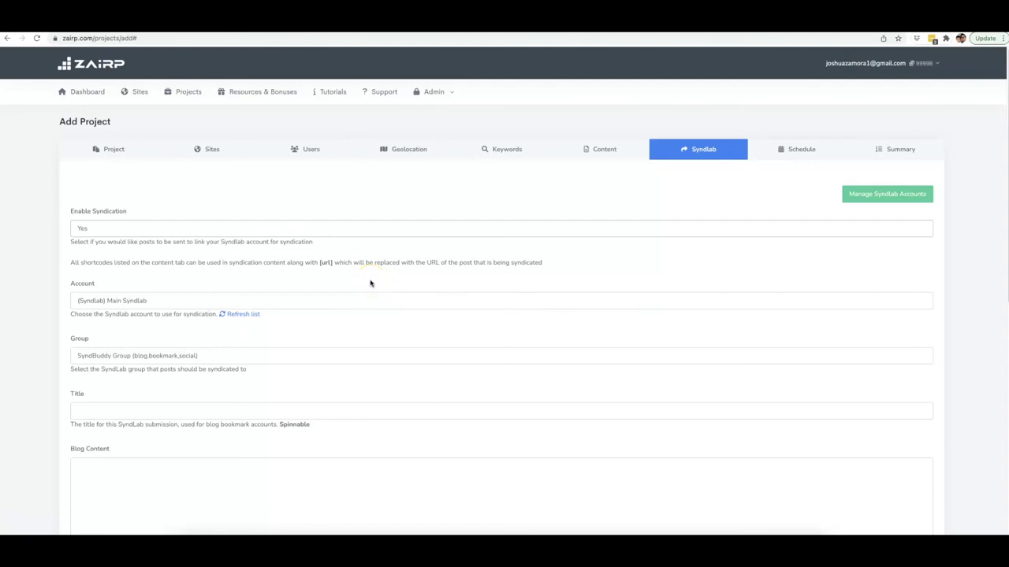
Step: Set the title of the SyndLab submission to "[keyword] in [city] [zip]"
{"action": "scroll", "coordinate": [370, 284], "scroll_direction": "down", "scroll_amount": 3}
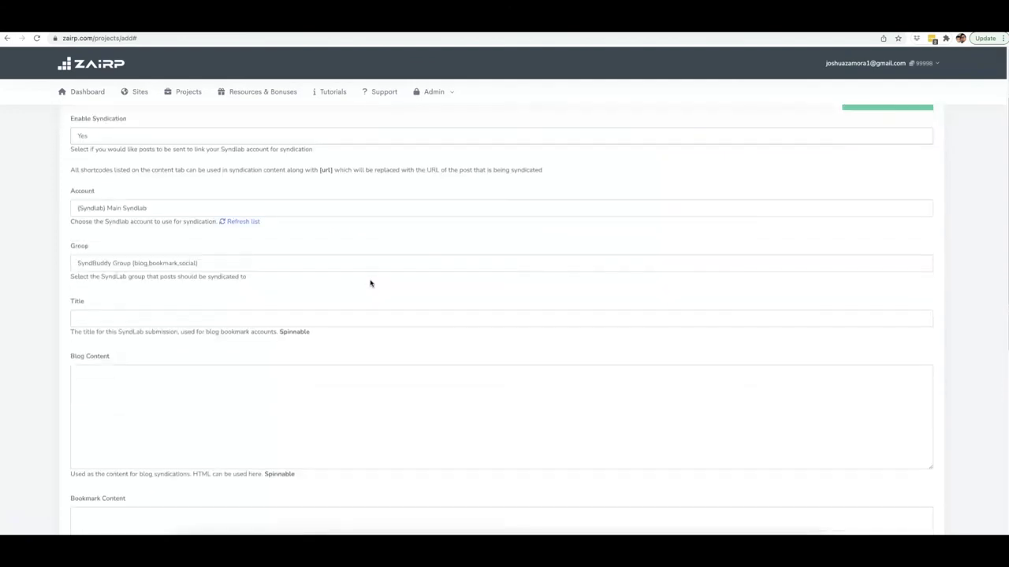
{"action": "scroll", "coordinate": [140, 203], "scroll_direction": "up", "scroll_amount": 3}
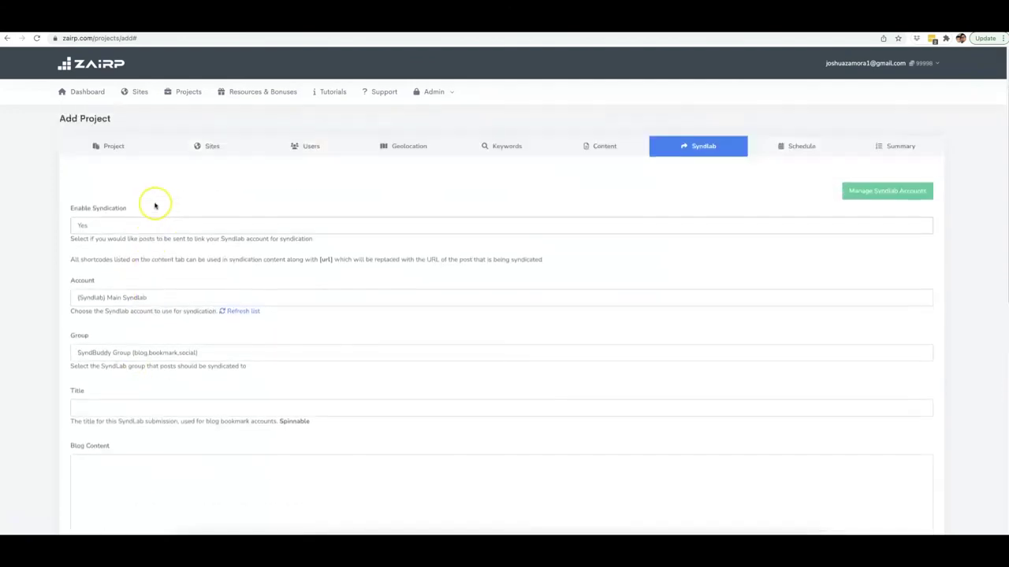
{"action": "scroll", "coordinate": [157, 207], "scroll_direction": "down", "scroll_amount": 6}
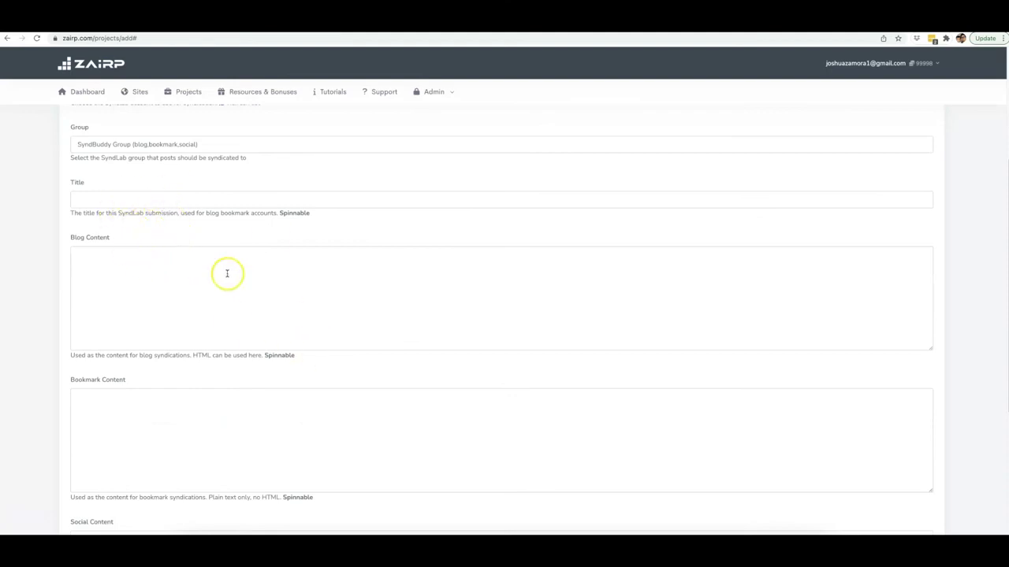
{"action": "left_click", "coordinate": [139, 199]}
{"action": "type", "text": "{keyword} in {city} {zip}"}
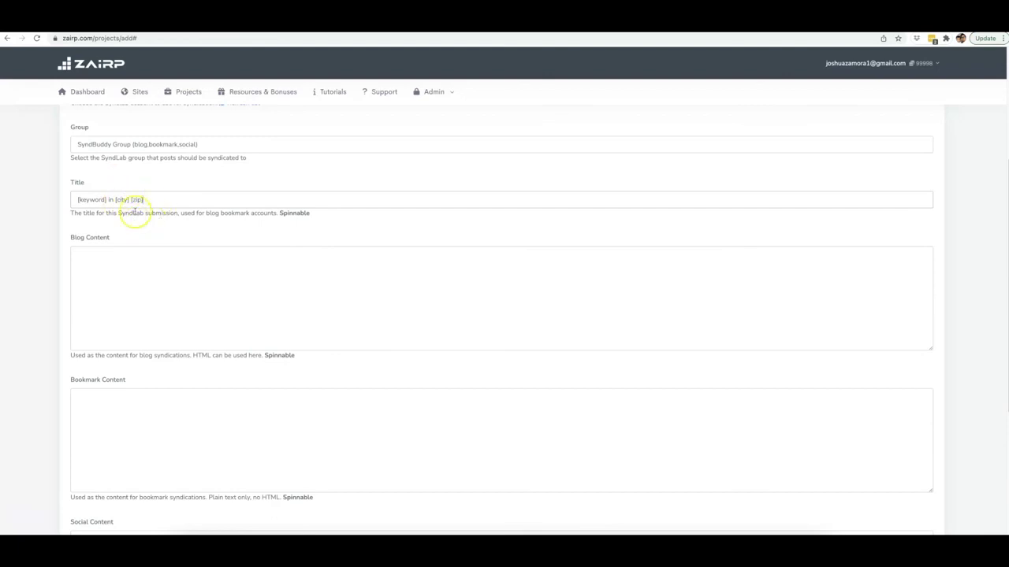
Step: Copy the first body paragraph from the existing drone repair project's content and paste it into the syndication Blog Content
{"action": "left_click", "coordinate": [184, 284]}
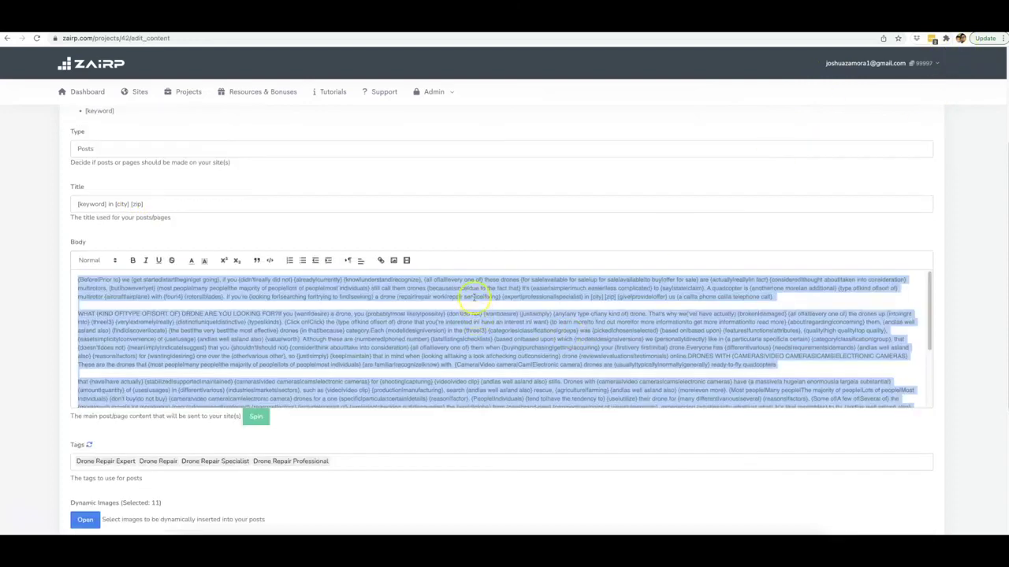
{"action": "triple_click", "coordinate": [412, 293]}
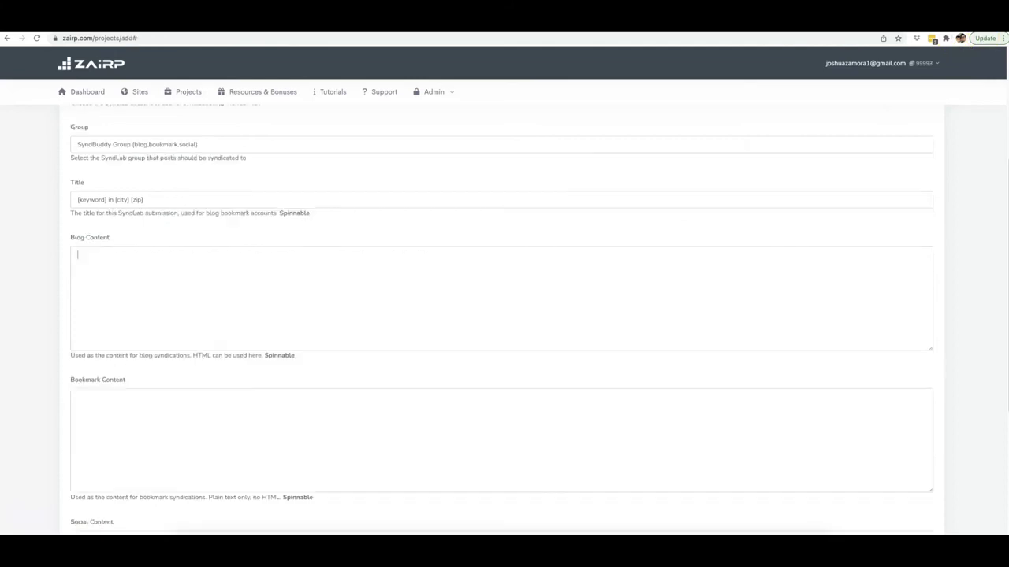
{"action": "left_click", "coordinate": [405, 289]}
{"action": "type", "text": "{Before|Prior to} we {get started|start|begin|get going}, if you {didn't|really did not} {already|currently} {know|understand|recognize}, {all of|all|every one of} these drones {for sale|available for sale|up for sale|available|to buy|offer for sale} are {actually|really|in fact} {considered|thought about|taken into consideration} multirotors, {but|however|yet} {most people|many people|the majority of people|lots of people|most individuals} still call them drones {because|since|due to the fact that} it's {easier|simpler|much easier|less complicated} to {say|state|claim}. A quadcopter is {another|one more|an additional} {type of|kind of|sort of} multirotor {aircraft|airplane} with {four|4} {rotors|blades}. If you're {looking for|searching for|trying to find|seeking} a drone {repair|repair work|repair service|fixing} {expert|professional|specialist} in [city] [zip] {give|provide|offer} us {a call|a phone call|a telephone call}."}
{"action": "left_click", "coordinate": [285, 288]}
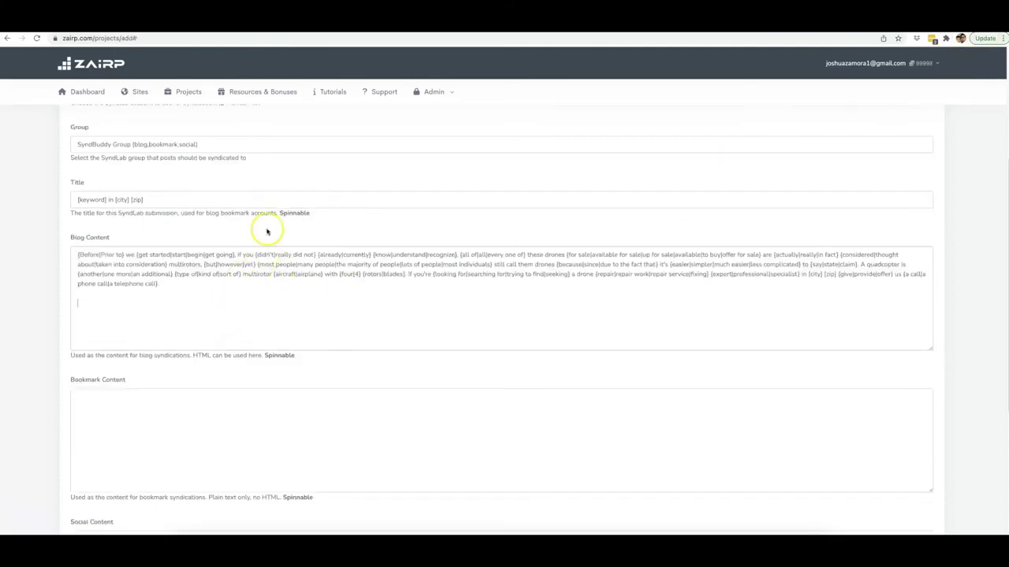
Step: Add the [url] shortcode at the end of the Blog Content paragraph
{"action": "scroll", "coordinate": [256, 213], "scroll_direction": "up", "scroll_amount": 1}
{"action": "scroll", "coordinate": [180, 173], "scroll_direction": "up", "scroll_amount": 1}
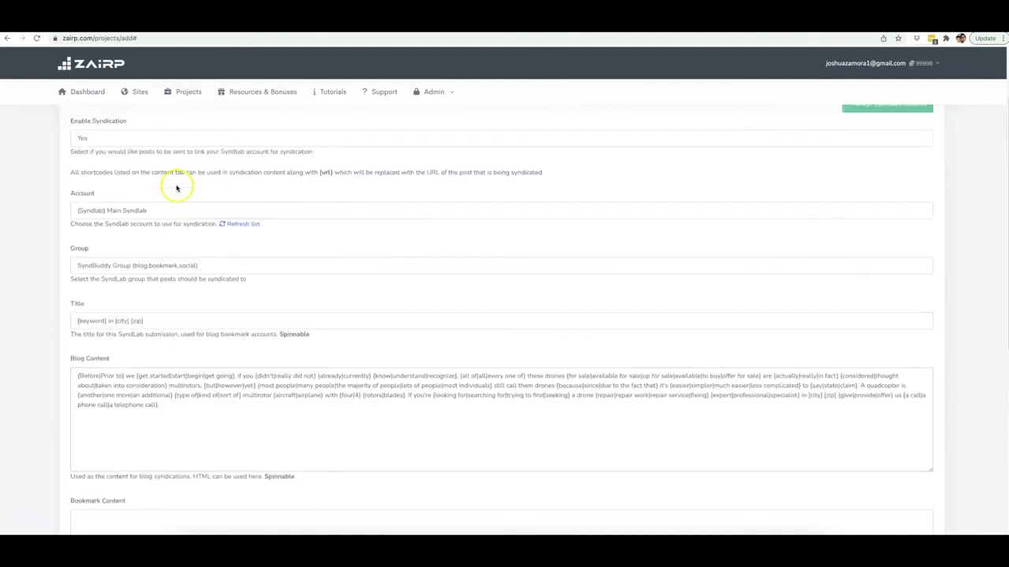
{"action": "double_click", "coordinate": [326, 172]}
{"action": "scroll", "coordinate": [327, 199], "scroll_direction": "down", "scroll_amount": 2}
{"action": "left_click", "coordinate": [215, 337]}
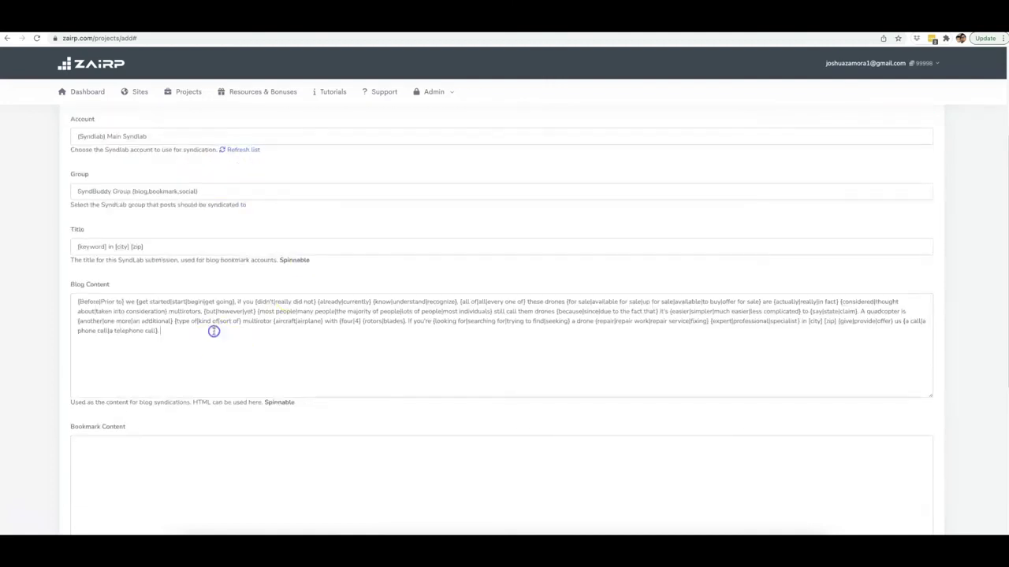
{"action": "type", "text": "{url}"}
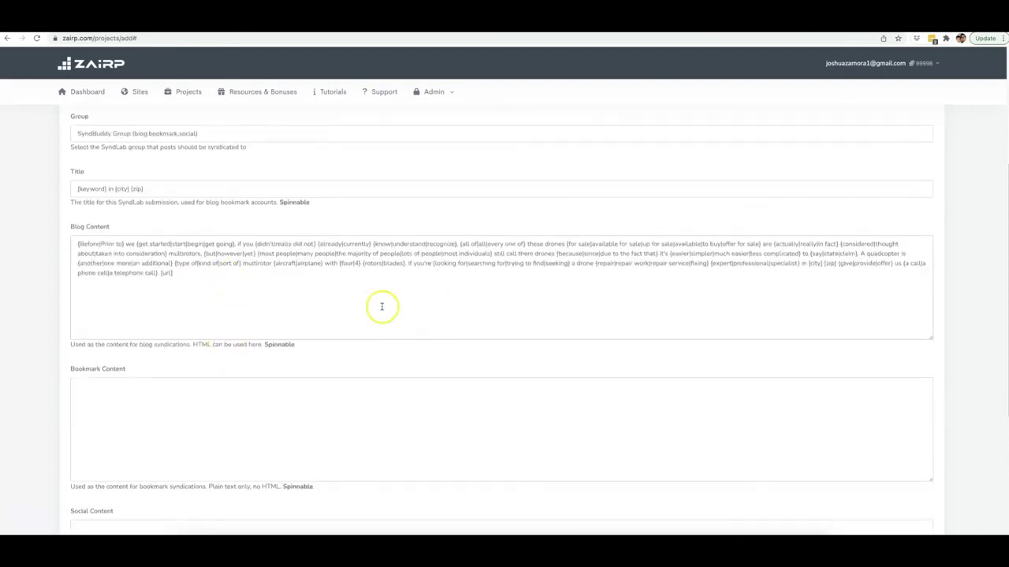
Step: Copy the full Blog Content text into both the Bookmark Content and Social Content of the syndication settings
{"action": "key", "text": "ctrl+a"}
{"action": "key", "text": "ctrl+c"}
{"action": "left_click", "coordinate": [192, 402]}
{"action": "key", "text": "ctrl+v"}
{"action": "scroll", "coordinate": [212, 378], "scroll_direction": "down", "scroll_amount": 3}
{"action": "left_click", "coordinate": [158, 313]}
{"action": "key", "text": "ctrl+v"}
{"action": "scroll", "coordinate": [157, 312], "scroll_direction": "up", "scroll_amount": 3}
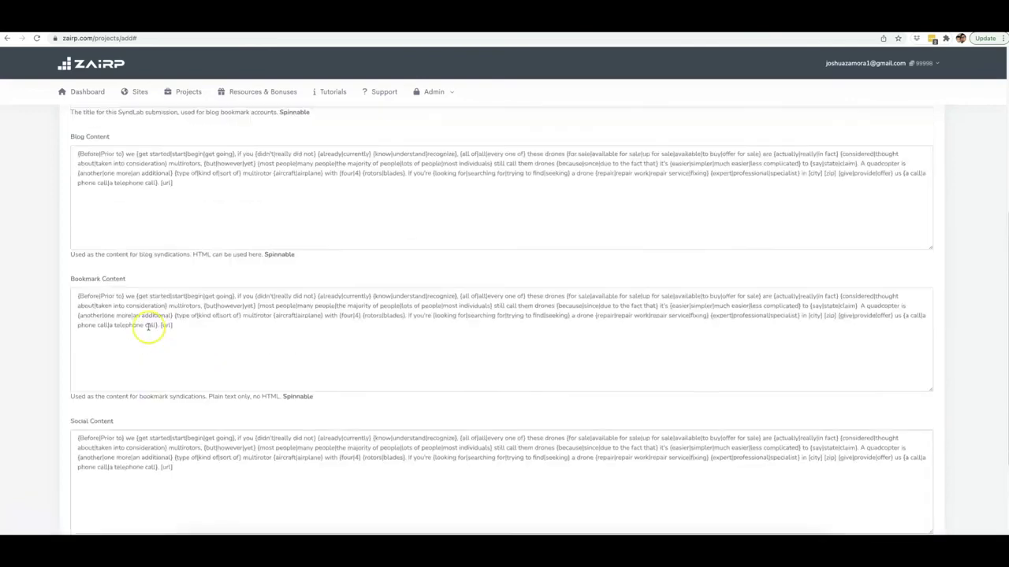
{"action": "scroll", "coordinate": [156, 306], "scroll_direction": "up", "scroll_amount": 2}
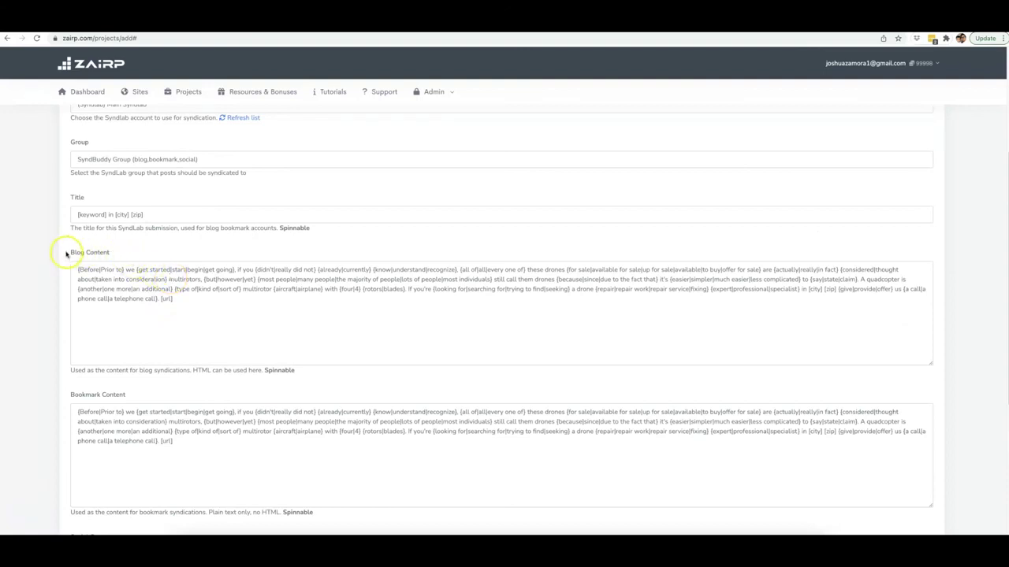
Step: Examine the Blog Content, Bookmark Content and Social Content sections of the Syndlab settings
{"action": "left_click_drag", "start_coordinate": [67, 253], "coordinate": [107, 253]}
{"action": "scroll", "coordinate": [119, 255], "scroll_direction": "down", "scroll_amount": 1}
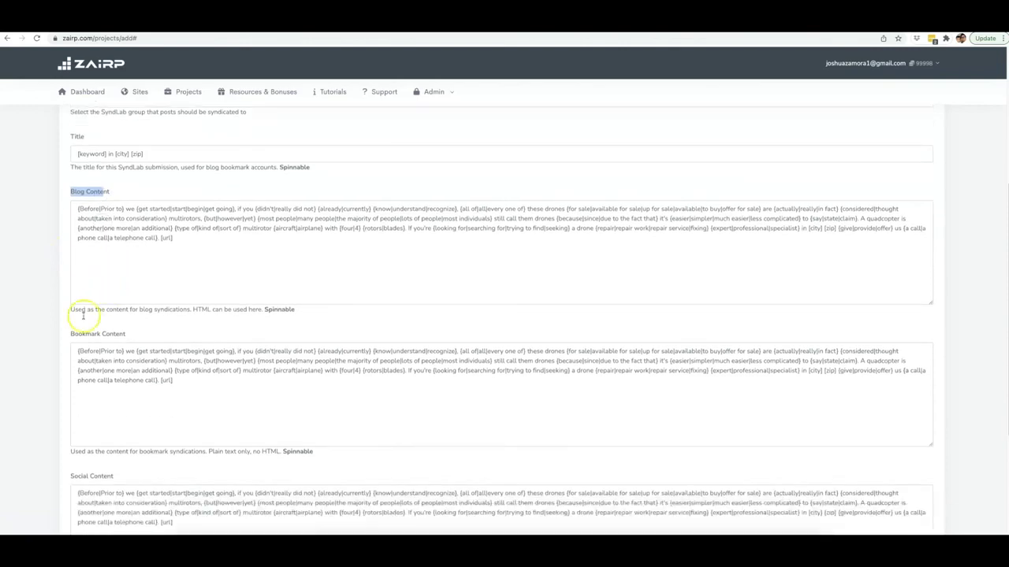
{"action": "left_click_drag", "start_coordinate": [68, 334], "coordinate": [135, 331]}
{"action": "scroll", "coordinate": [118, 334], "scroll_direction": "down", "scroll_amount": 2}
{"action": "left_click_drag", "start_coordinate": [70, 332], "coordinate": [135, 331]}
{"action": "scroll", "coordinate": [192, 379], "scroll_direction": "down", "scroll_amount": 1}
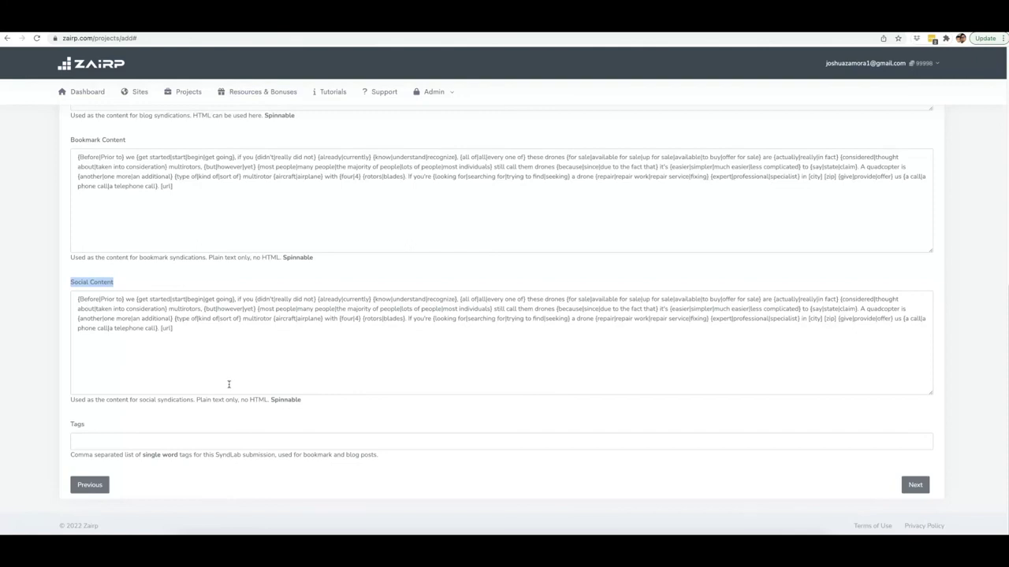
{"action": "scroll", "coordinate": [237, 381], "scroll_direction": "up", "scroll_amount": 3}
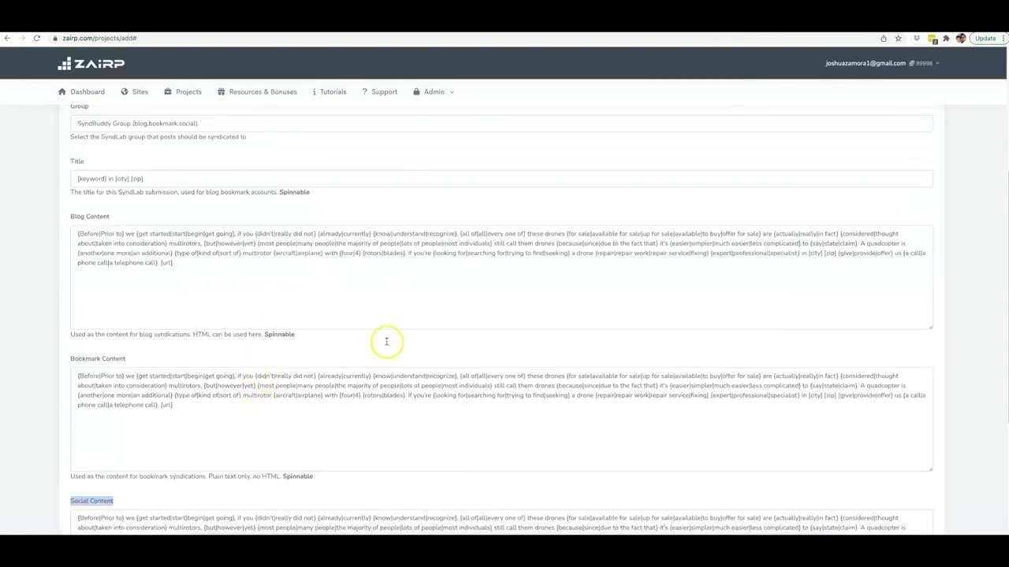
{"action": "scroll", "coordinate": [436, 288], "scroll_direction": "down", "scroll_amount": 3}
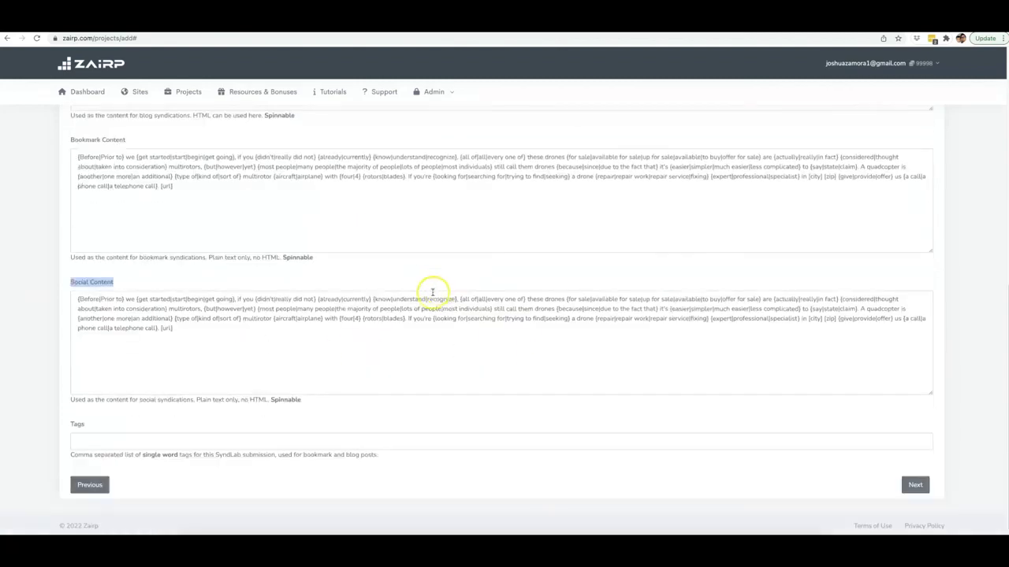
Step: Set the syndication tags to "drone repair, drone repair expert" and proceed to the Schedule settings
{"action": "left_click", "coordinate": [226, 440]}
{"action": "left_click", "coordinate": [198, 458]}
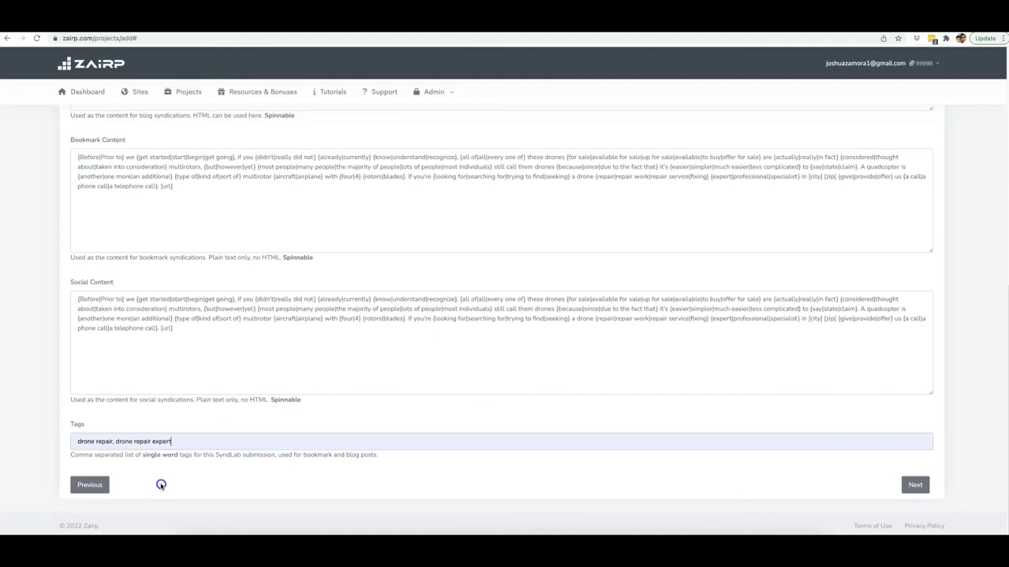
{"action": "left_click", "coordinate": [917, 486]}
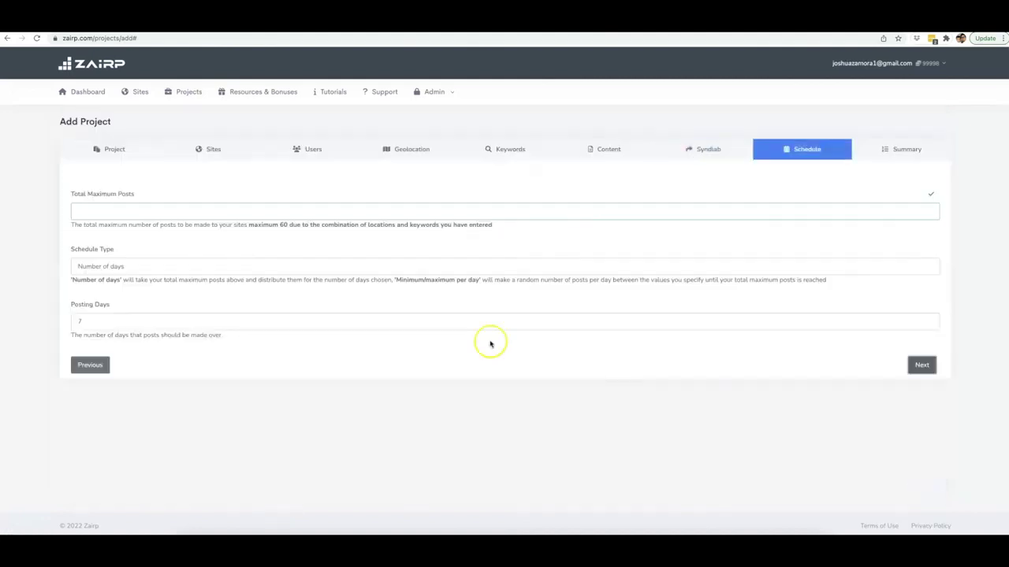
Step: Set the project's total maximum posts to 60
{"action": "left_click", "coordinate": [147, 204]}
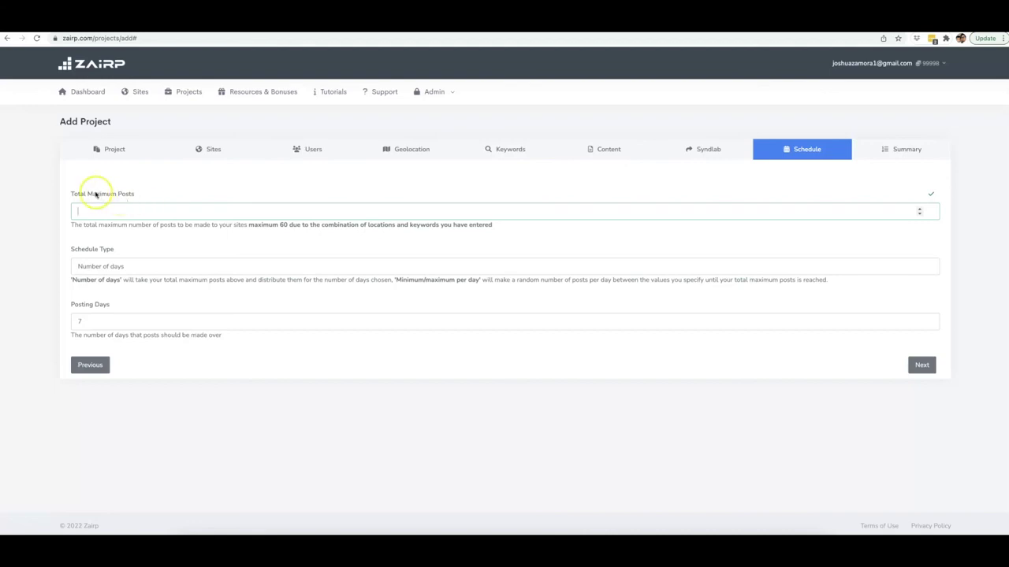
{"action": "left_click", "coordinate": [279, 225]}
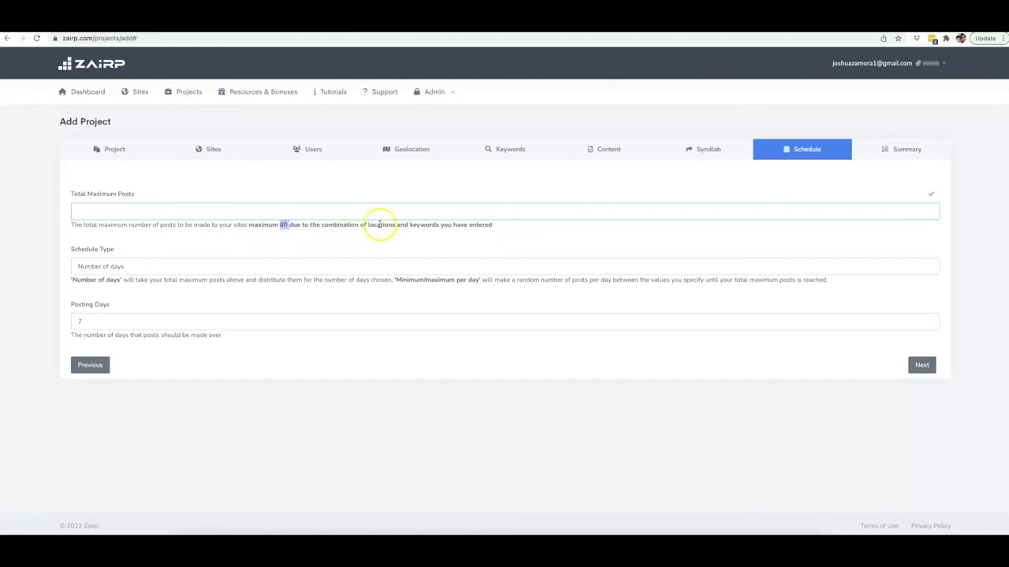
{"action": "left_click", "coordinate": [222, 213]}
Step: Set the schedule type to Minimum/maximum per day with 1 minimum and 3 maximum posts, and proceed to the Summary
{"action": "left_click", "coordinate": [150, 267]}
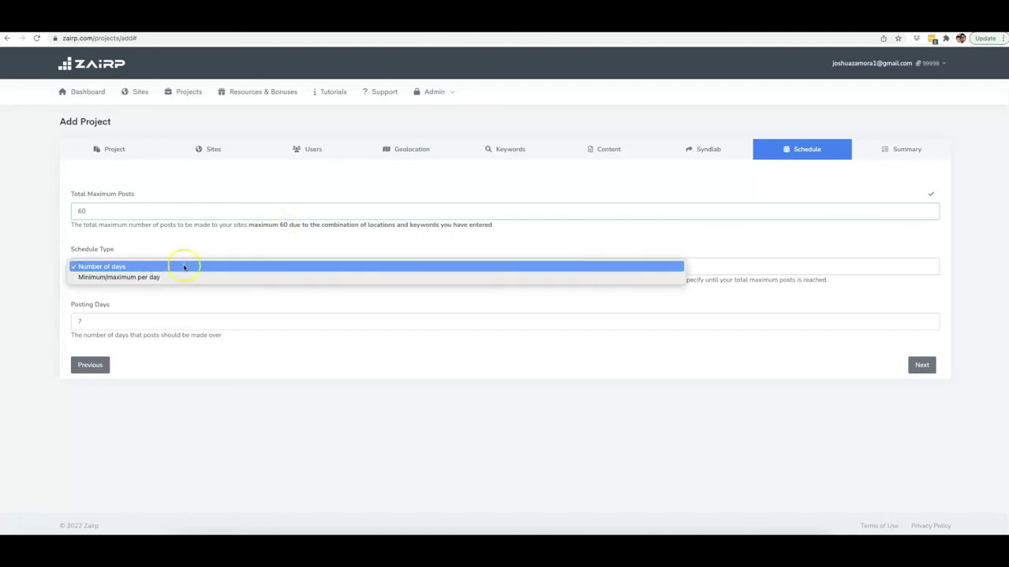
{"action": "left_click", "coordinate": [146, 277]}
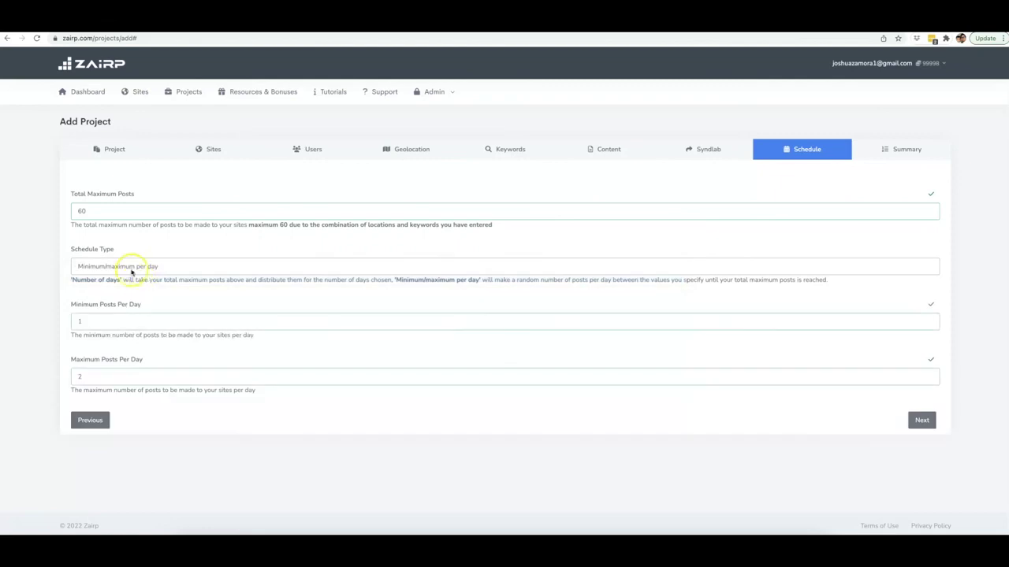
{"action": "left_click", "coordinate": [103, 324]}
{"action": "left_click", "coordinate": [123, 379]}
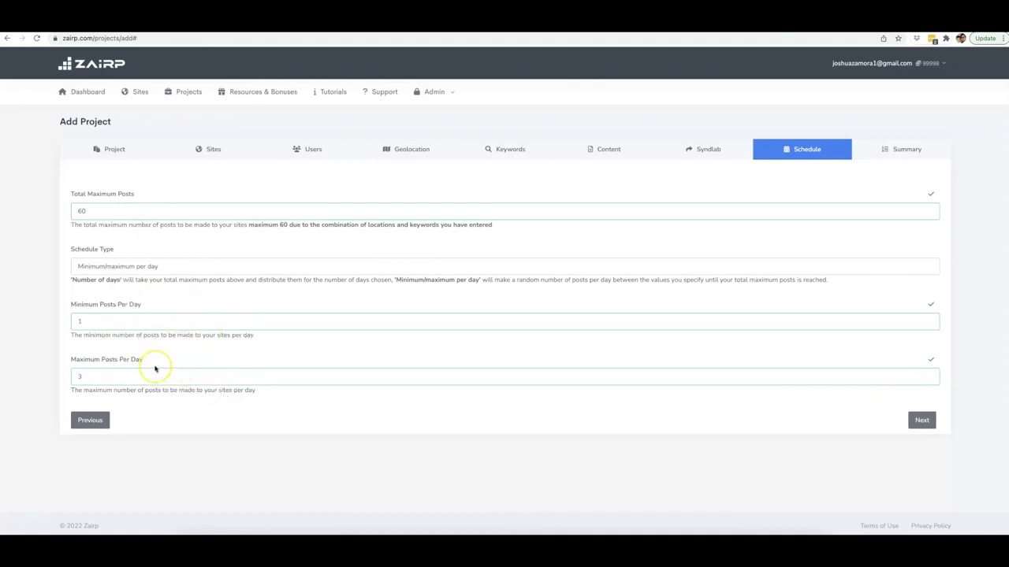
{"action": "left_click", "coordinate": [920, 419]}
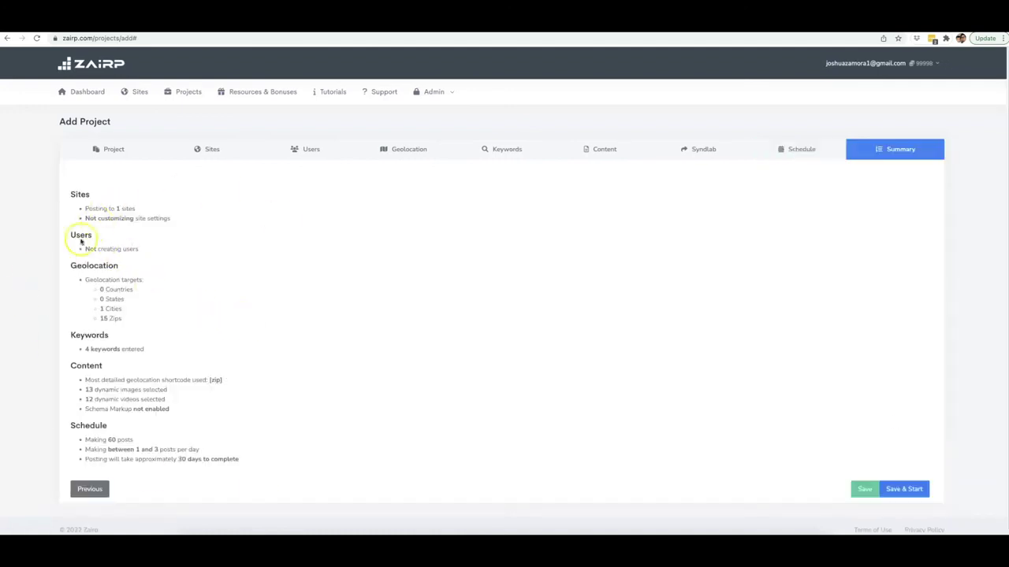
Step: Review the project summary's entries for sites, users, geolocation, keywords, content and schedule
{"action": "scroll", "coordinate": [130, 236], "scroll_direction": "down", "scroll_amount": 1}
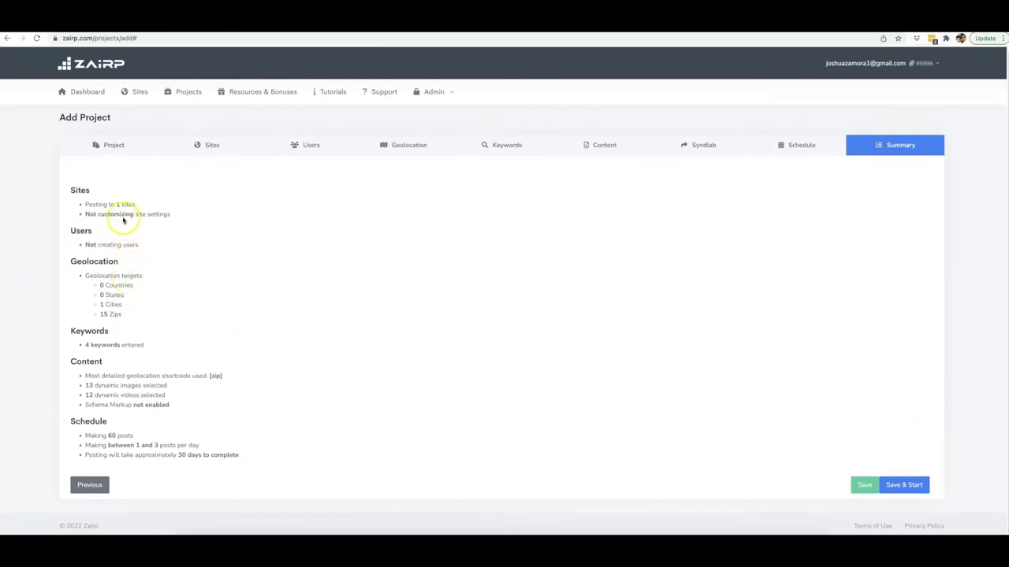
{"action": "left_click_drag", "start_coordinate": [116, 204], "coordinate": [93, 214]}
{"action": "left_click", "coordinate": [146, 215]}
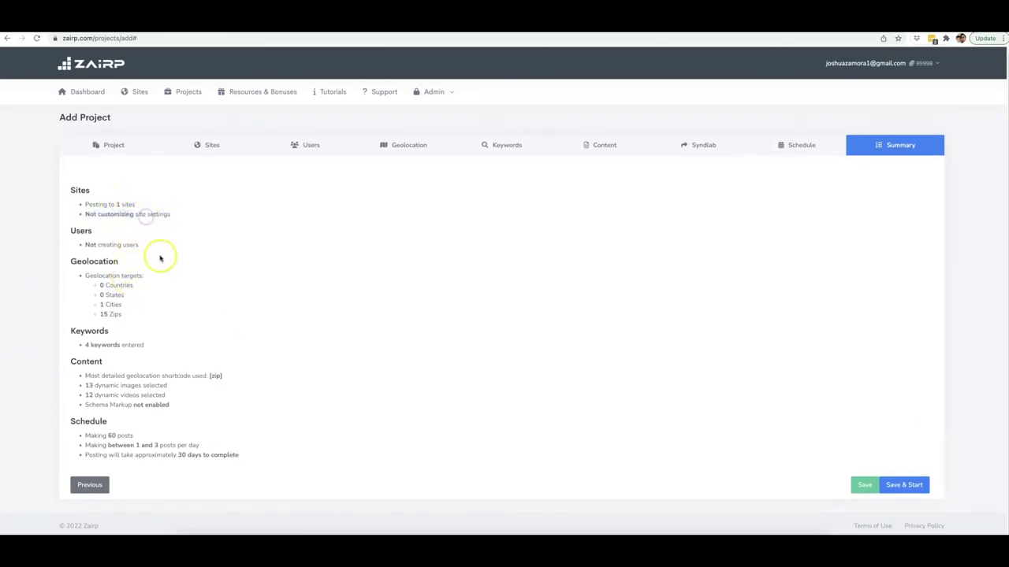
{"action": "left_click_drag", "start_coordinate": [140, 245], "coordinate": [86, 244]}
{"action": "left_click", "coordinate": [85, 244]}
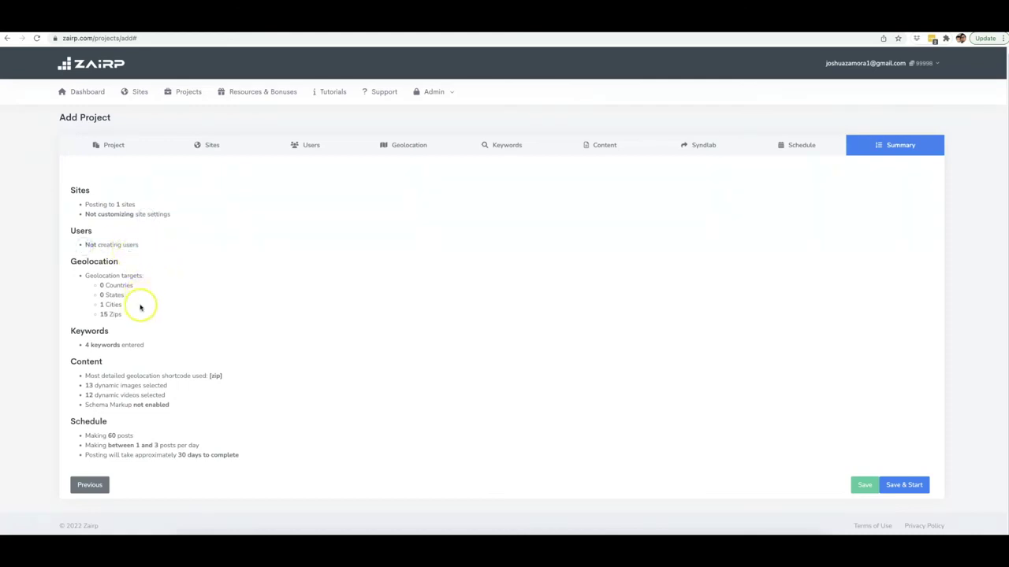
{"action": "left_click", "coordinate": [117, 315]}
{"action": "left_click_drag", "start_coordinate": [116, 315], "coordinate": [95, 305]}
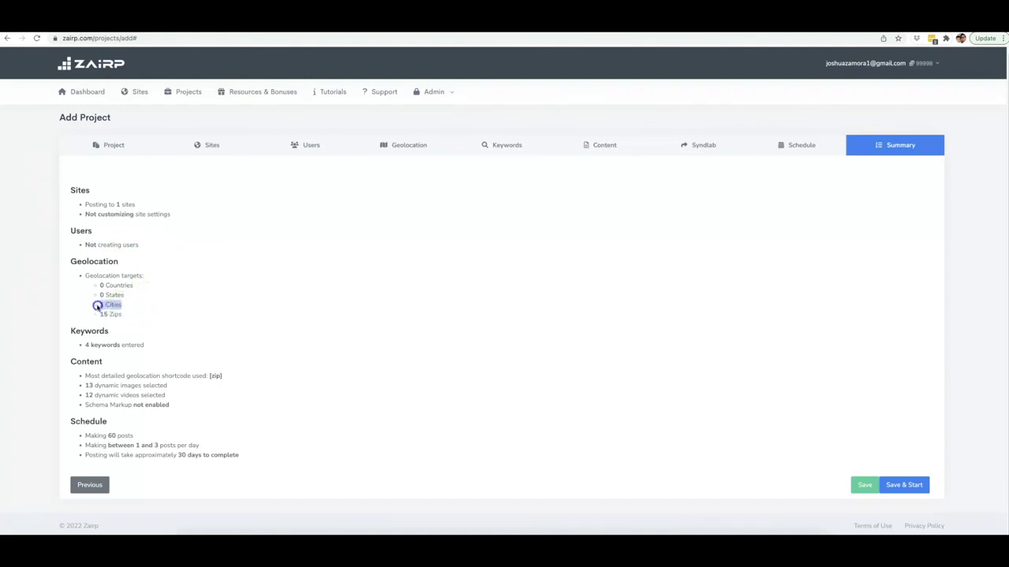
{"action": "left_click_drag", "start_coordinate": [145, 345], "coordinate": [79, 347]}
{"action": "left_click", "coordinate": [130, 355]}
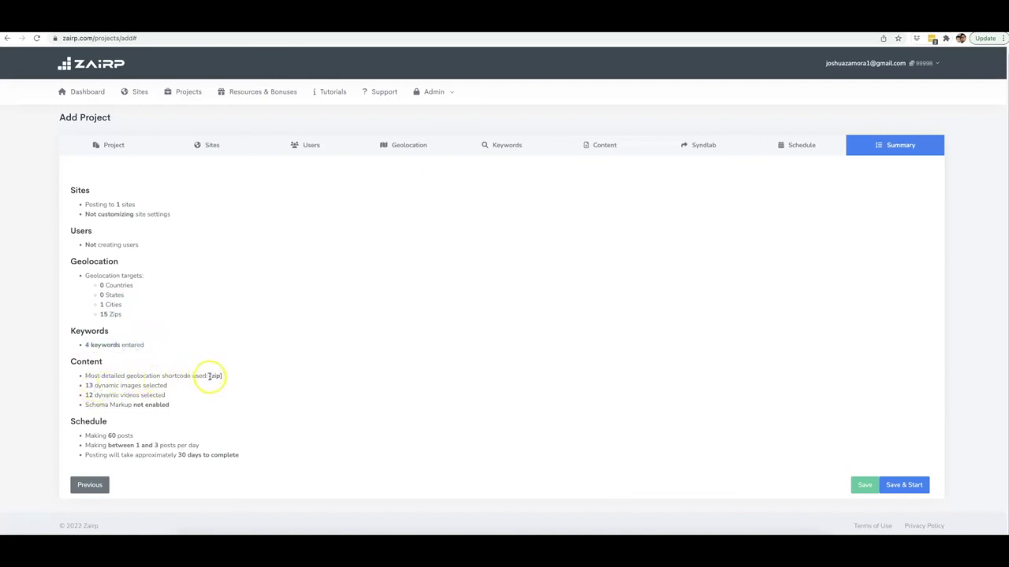
{"action": "left_click_drag", "start_coordinate": [208, 375], "coordinate": [226, 376]}
{"action": "left_click_drag", "start_coordinate": [101, 386], "coordinate": [86, 386]}
{"action": "left_click", "coordinate": [90, 394]}
{"action": "left_click_drag", "start_coordinate": [169, 405], "coordinate": [83, 435]}
{"action": "left_click", "coordinate": [117, 406]}
{"action": "left_click", "coordinate": [108, 435]}
{"action": "left_click_drag", "start_coordinate": [136, 445], "coordinate": [247, 454]}
{"action": "left_click", "coordinate": [248, 454]}
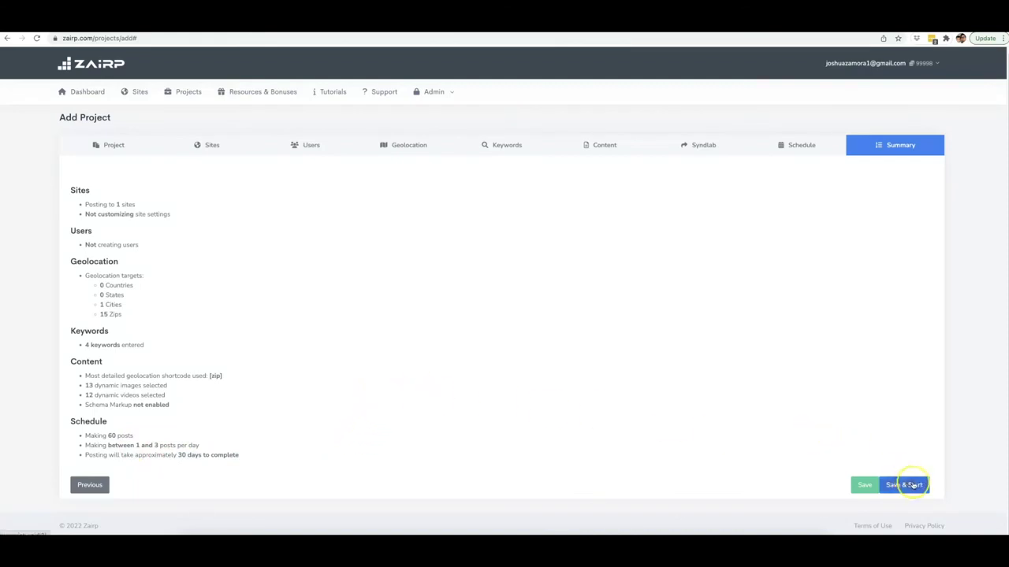
Step: Save the Drone Repair Naples project and start it
{"action": "left_click", "coordinate": [914, 486]}
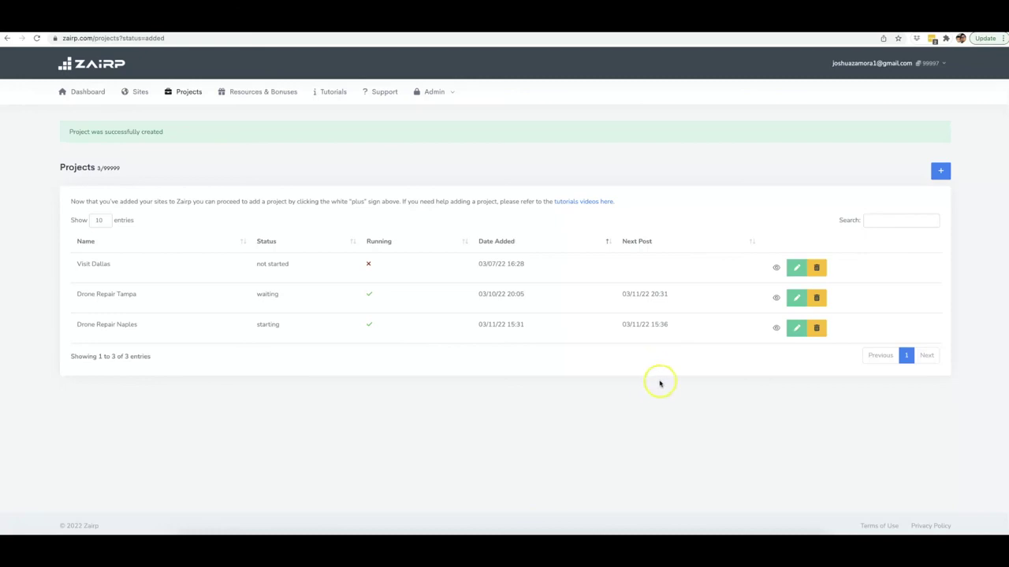
Step: Switch to the browser window with the Google search results for "drone repair 33133"
{"action": "key", "text": "ctrl+Up"}
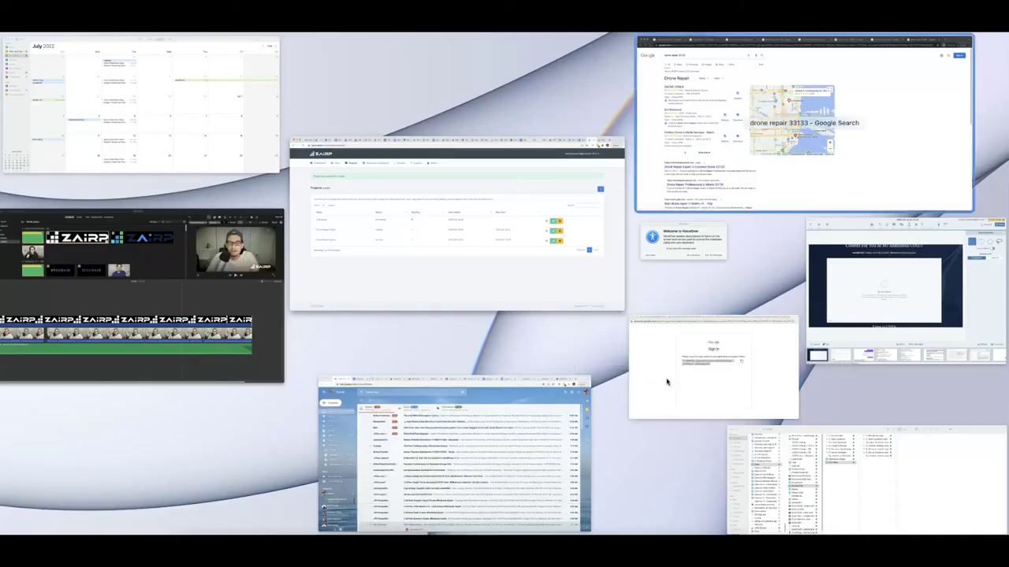
{"action": "left_click", "coordinate": [711, 193]}
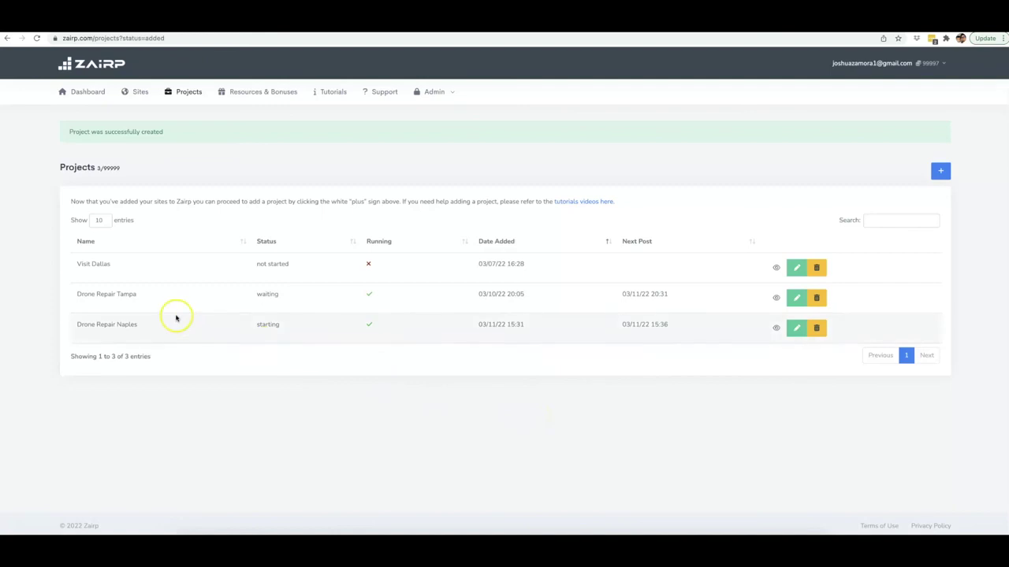
Step: Look over the Drone Repair Tampa and Drone Repair Naples entries in the Zairp Projects list
{"action": "left_click_drag", "start_coordinate": [139, 295], "coordinate": [74, 297]}
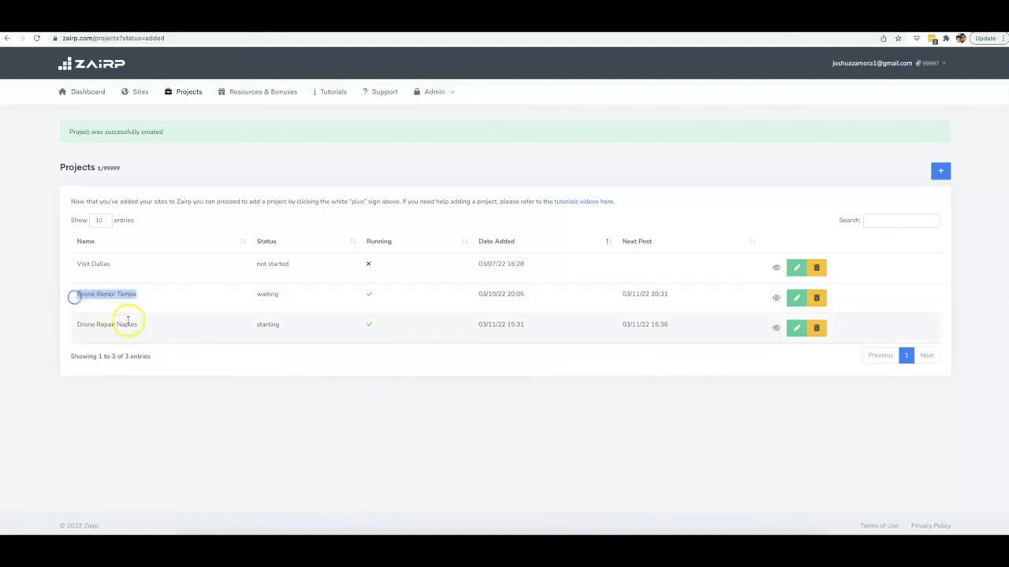
{"action": "left_click_drag", "start_coordinate": [139, 325], "coordinate": [74, 326]}
{"action": "left_click", "coordinate": [185, 413]}
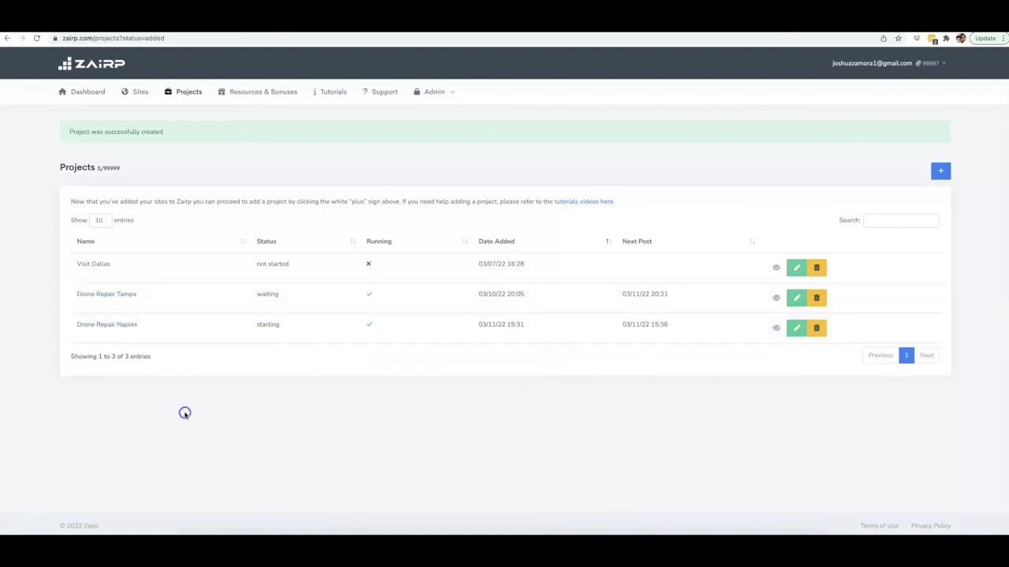